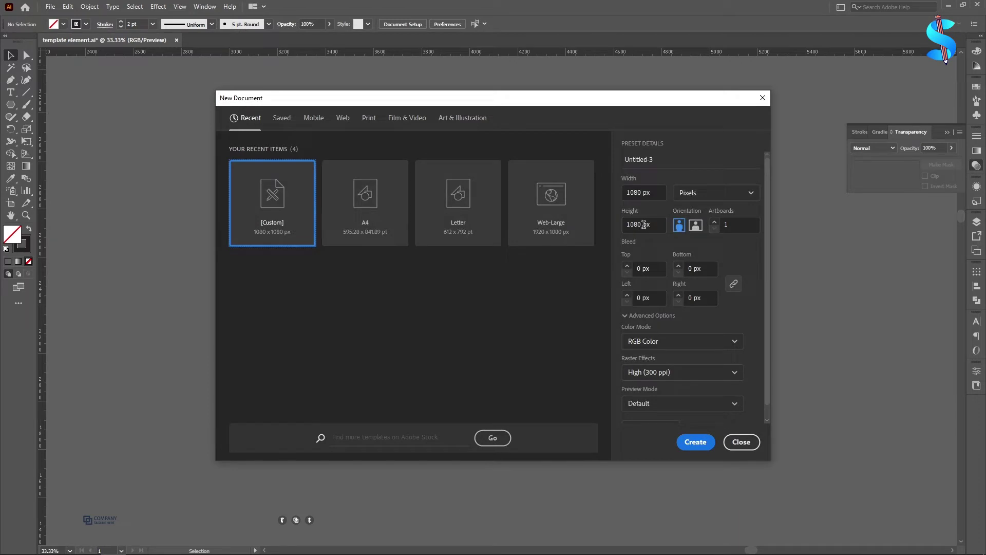
Create a 1080 × 1080 px RGB document and draw a 50 × 50 px square on its artboard.
left_click(696, 443)
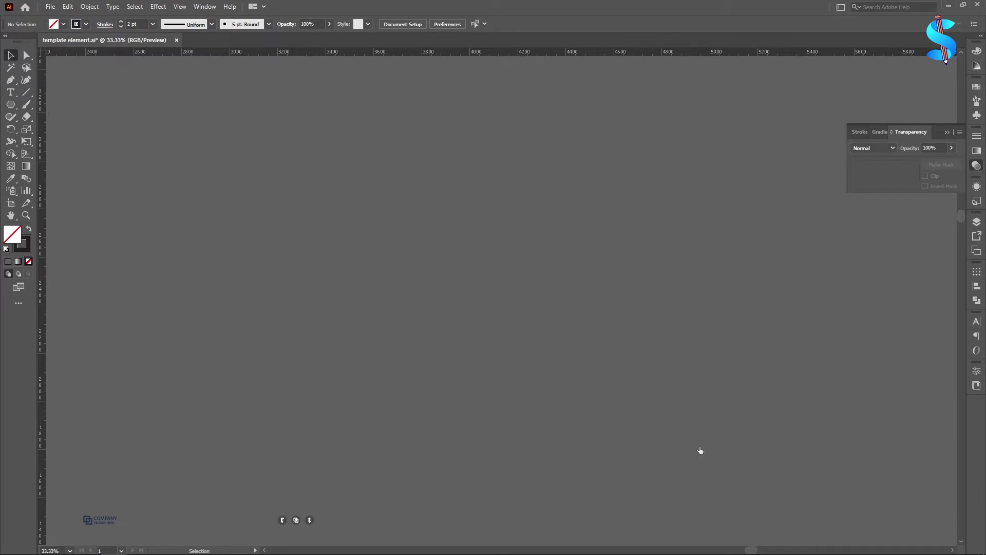
right_click(11, 108)
left_click(57, 102)
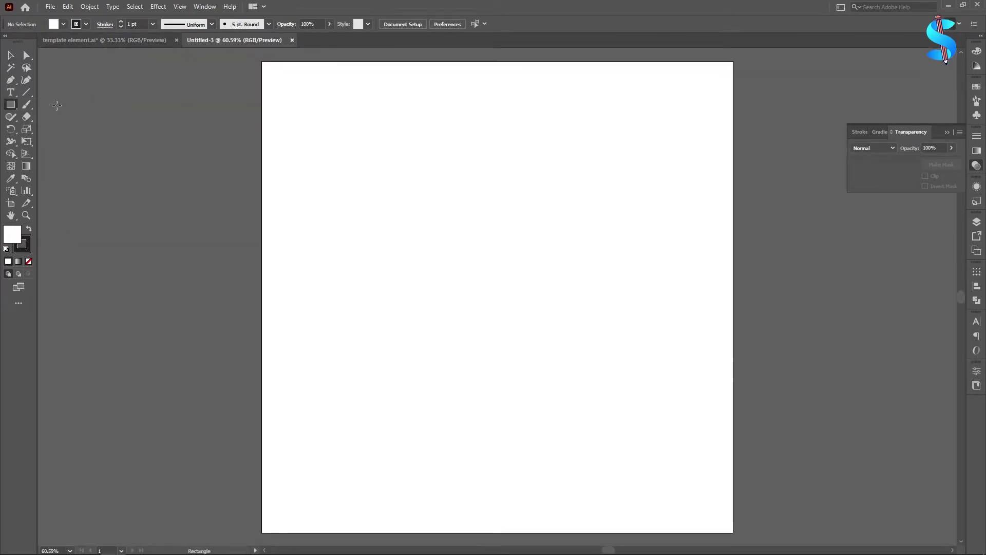
left_click(438, 212)
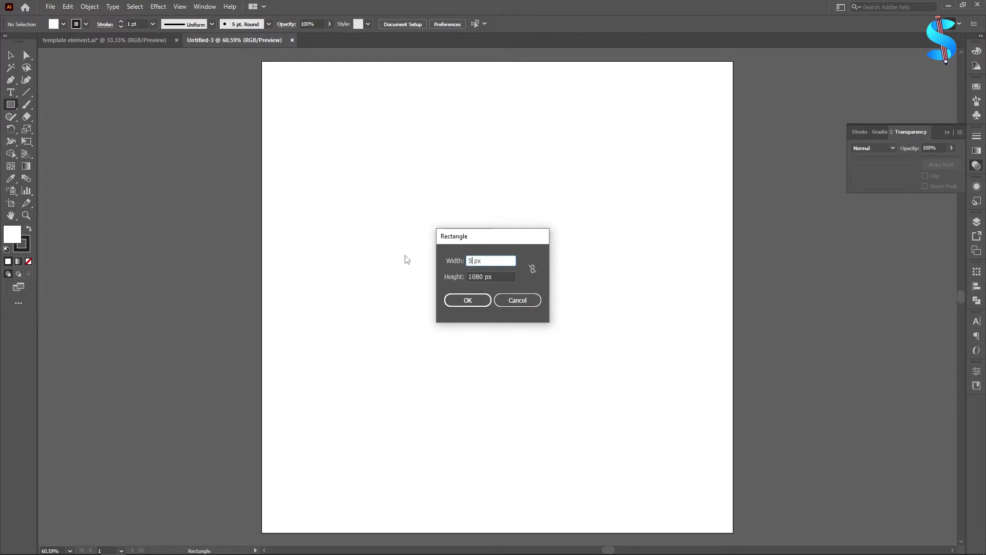
key("Tab")
left_click(462, 301)
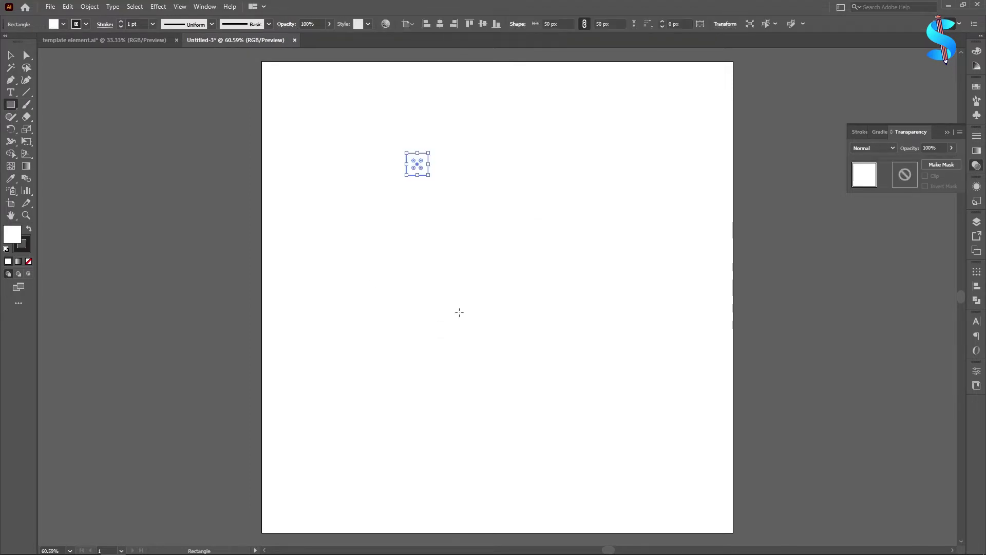
Fill the small square with red and align it to the artboard's top-left corner.
left_click(63, 24)
left_click(35, 42)
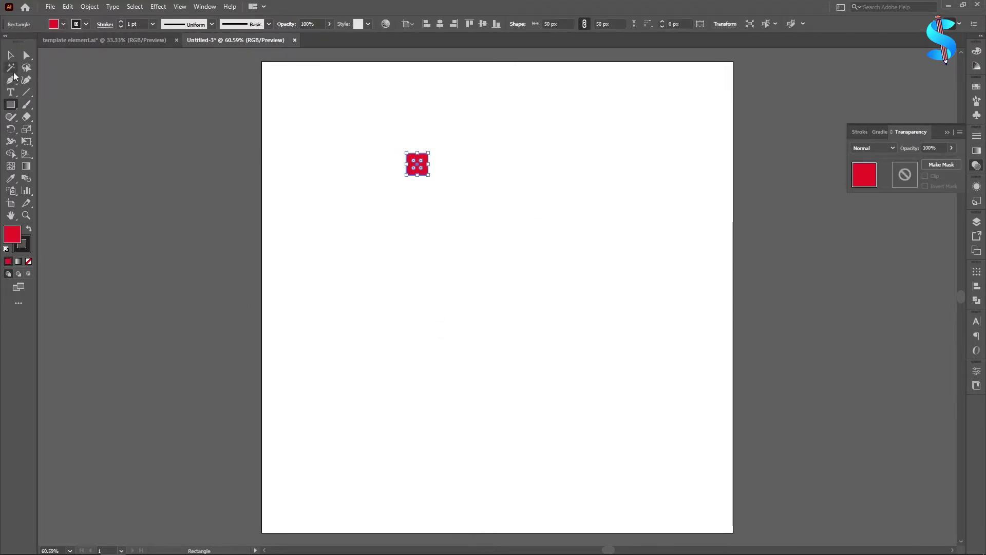
key("v")
left_click(425, 24)
left_click(469, 24)
left_click(200, 156)
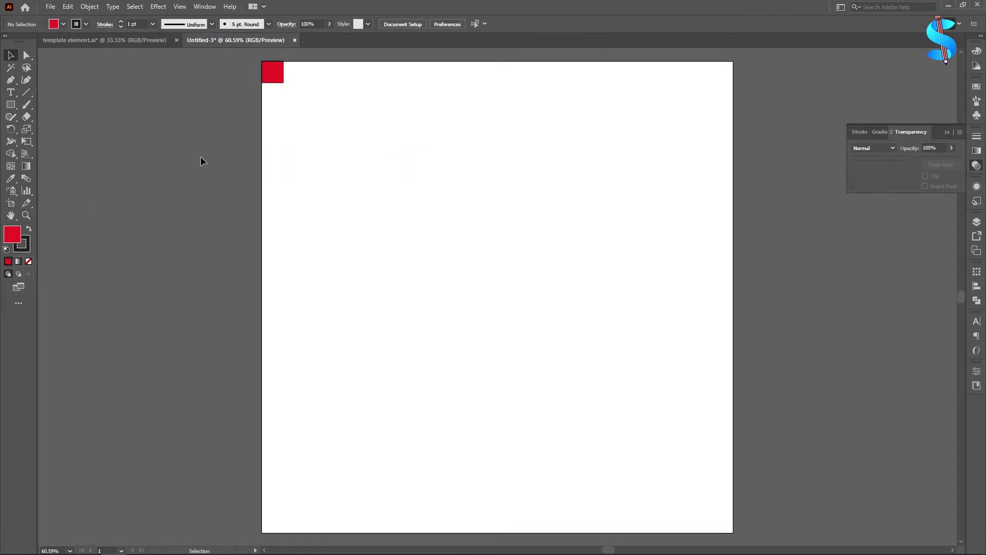
Duplicate the red square and align the copy to the artboard's bottom-right corner.
key("ctrl+minus")
left_click_drag(272, 101, 635, 441)
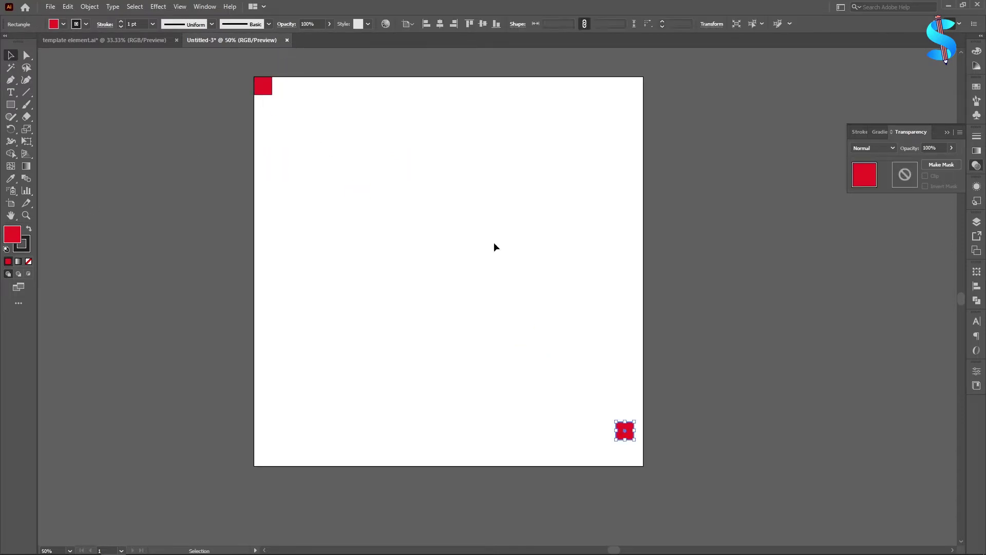
left_click(496, 24)
left_click(453, 24)
left_click(135, 138)
Show the rulers and place a vertical and a horizontal guide at 50 px, along the upper-left square's inner edges.
scroll(352, 68, "up", 8)
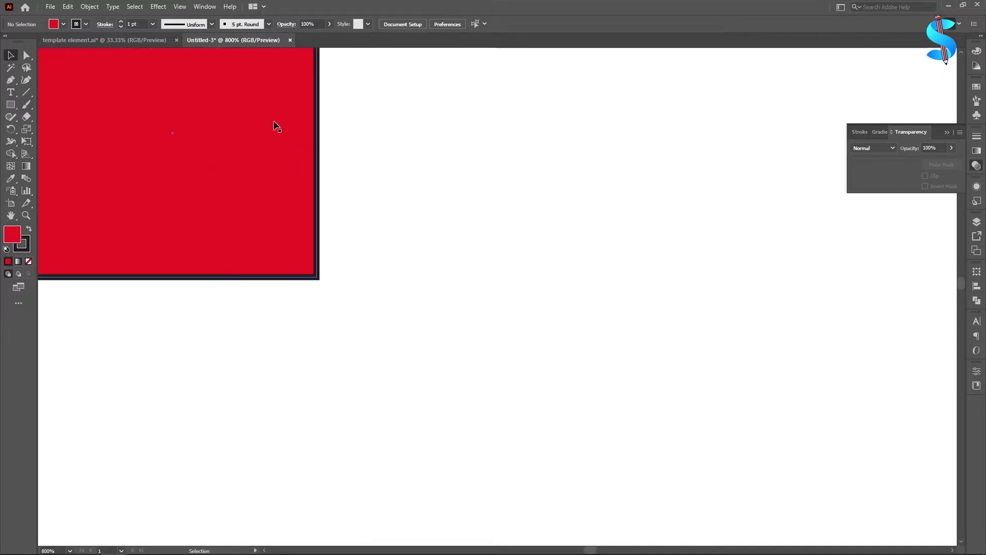
scroll(297, 174, "up", 4)
key("ctrl+r")
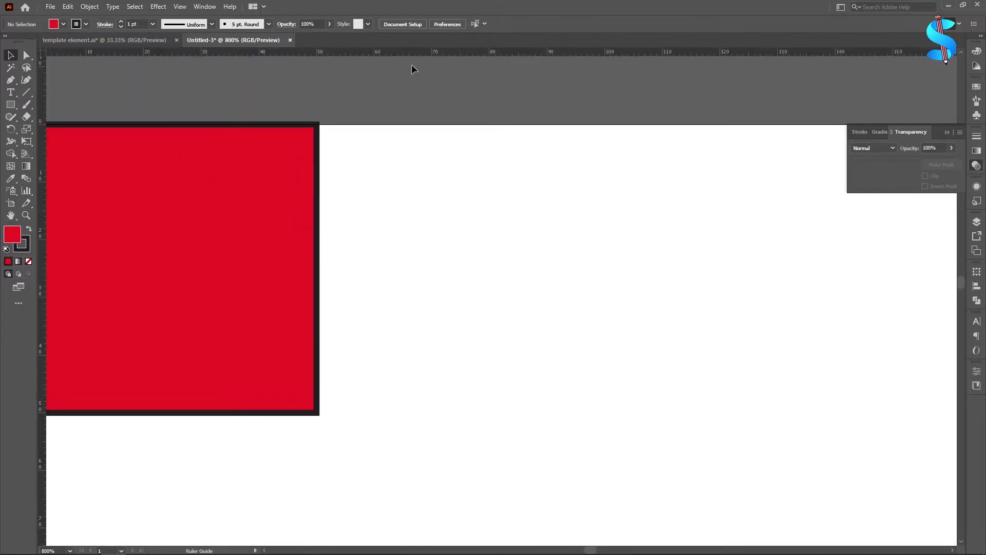
left_click_drag(412, 66, 317, 253)
scroll(331, 249, "down", 3)
scroll(358, 197, "down", 2)
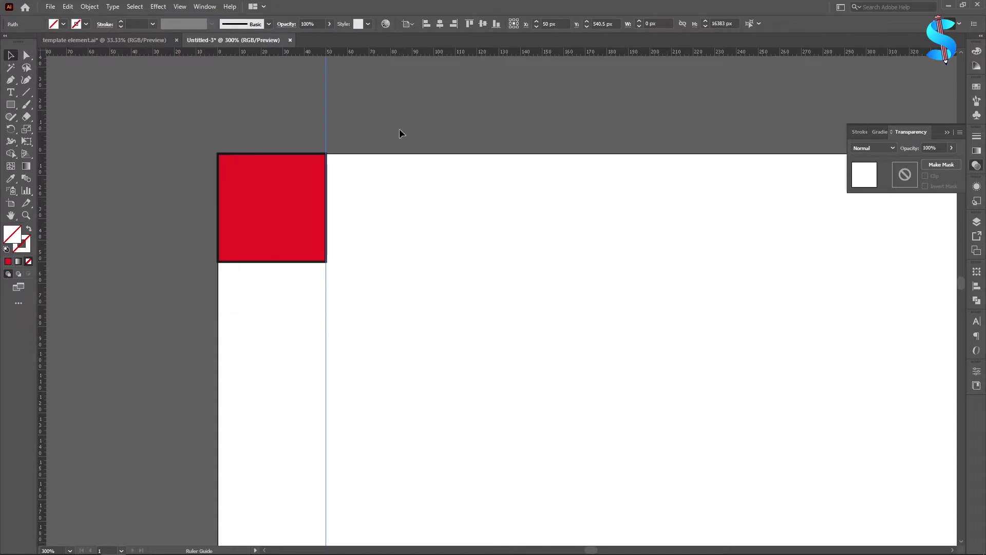
left_click_drag(399, 133, 399, 261)
scroll(264, 246, "down", 5)
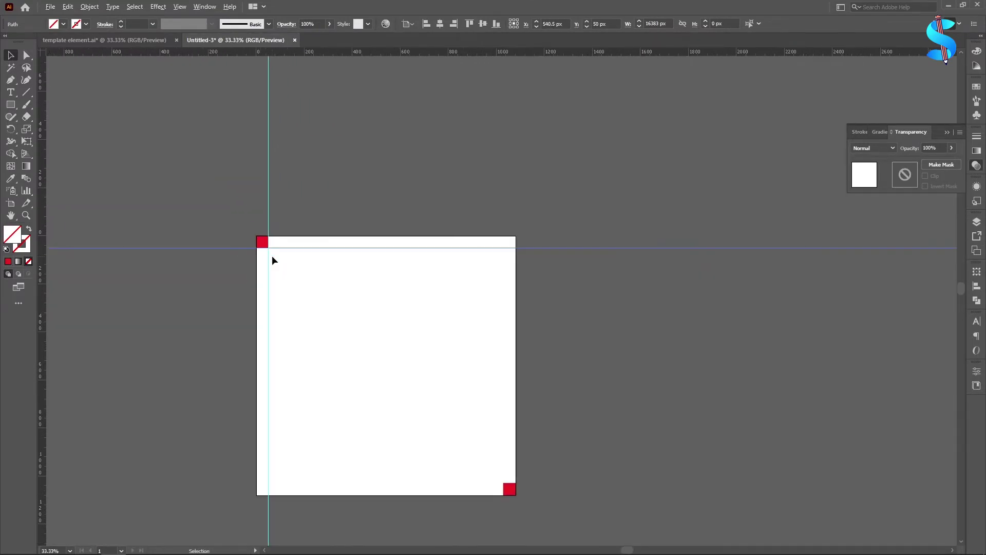
Place a horizontal and a vertical guide at 1030 px, along the lower-right square's inner edges.
scroll(513, 441, "up", 8)
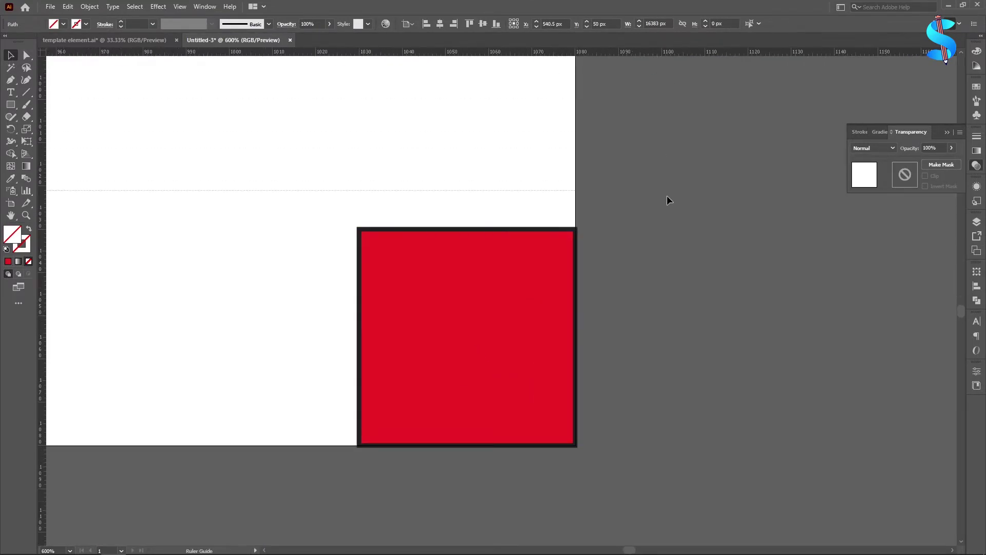
left_click_drag(667, 200, 671, 230)
left_click_drag(610, 50, 358, 289)
scroll(359, 289, "down", 8)
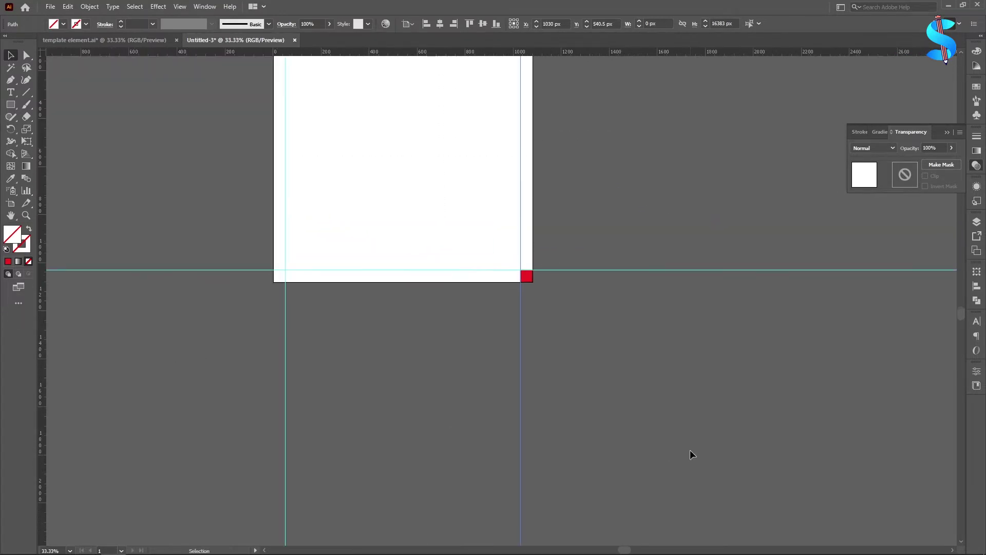
Lock the four margin guides and delete both red corner squares.
left_click_drag(690, 451, 688, 448)
key("ctrl+2")
scroll(569, 375, "down", 1)
scroll(569, 375, "up", 1)
left_click_drag(672, 114, 783, 406)
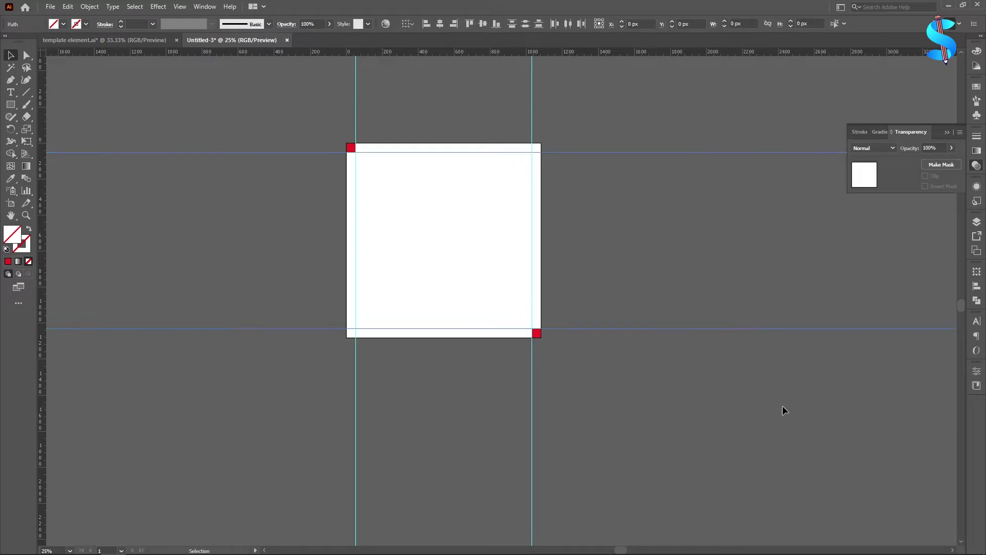
key("ctrl+shift+a")
left_click_drag(323, 108, 646, 393)
key("Delete")
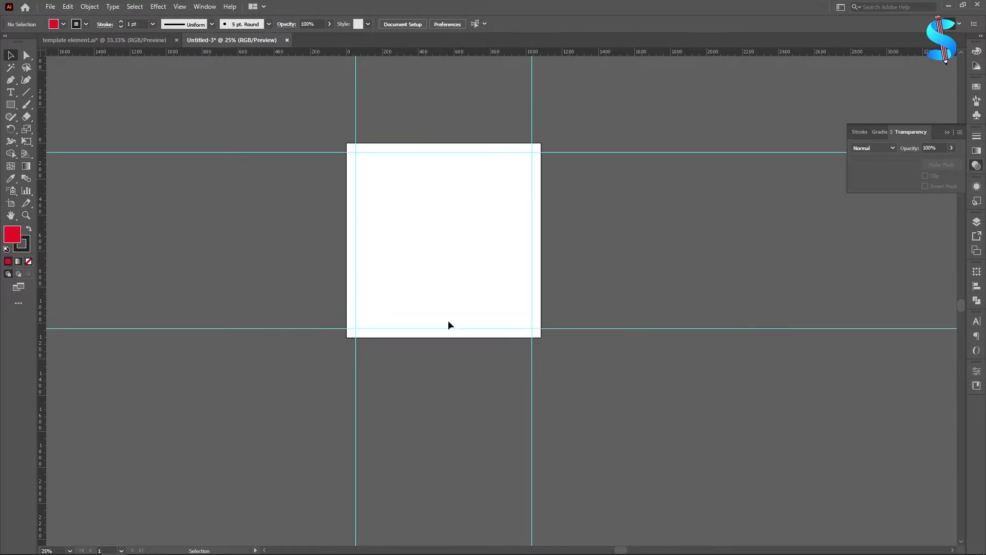
On a new layer above the locked Layer 1, draw a large red hexagon overlapping the artboard's right edge.
key("F7")
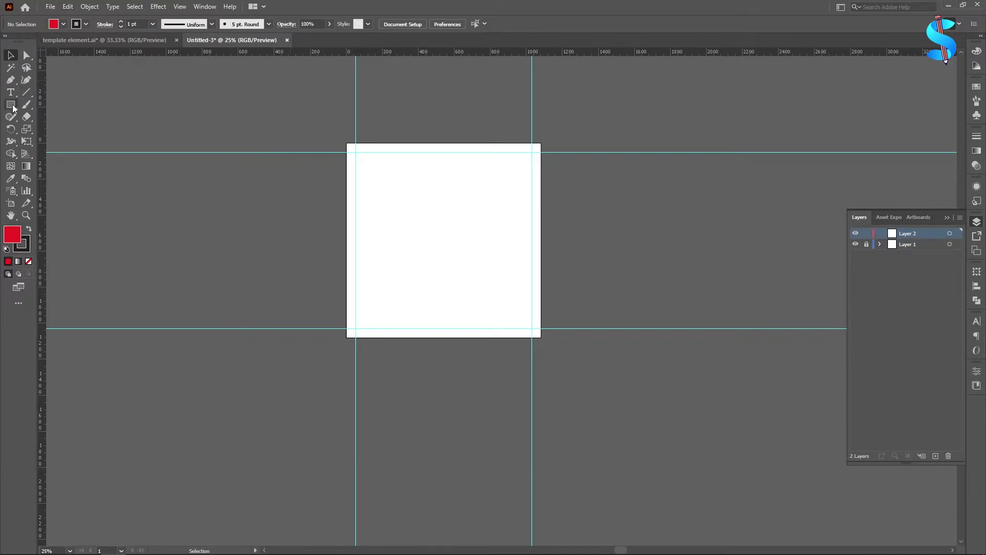
left_click_drag(13, 108, 46, 140)
scroll(534, 231, "up", 3)
left_click_drag(456, 180, 596, 272)
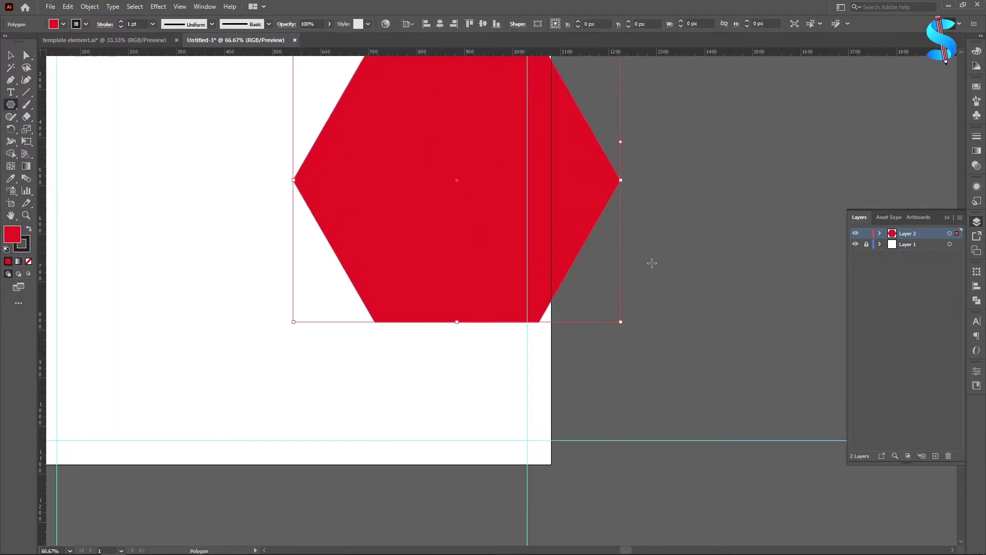
scroll(652, 263, "down", 2)
Round the hexagon's corners and centre it vertically on the artboard, extending past the right edge.
key("v")
left_click_drag(591, 161, 588, 165)
left_click(642, 167)
left_click_drag(527, 225, 532, 227)
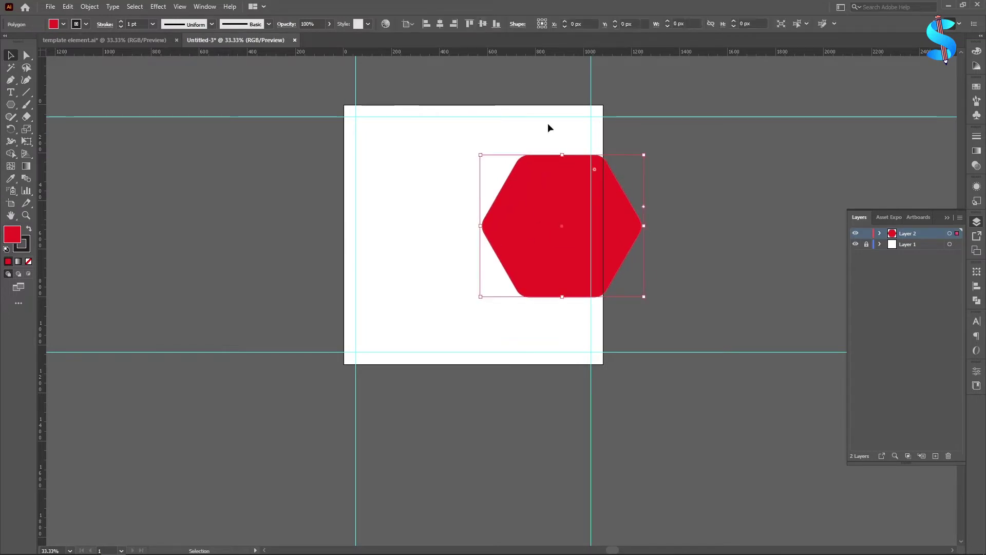
left_click(483, 24)
left_click(694, 188)
scroll(597, 238, "down", 1)
scroll(606, 220, "up", 1)
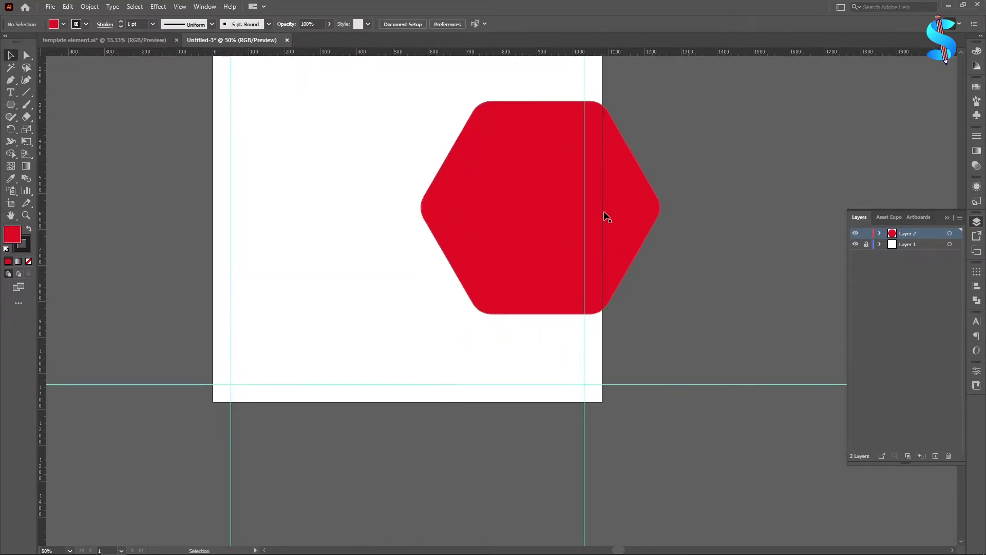
Enlarge the hexagon to about 676 px wide and add a concentric copy about 776 px wide.
scroll(576, 236, "up", 2)
left_click(548, 255)
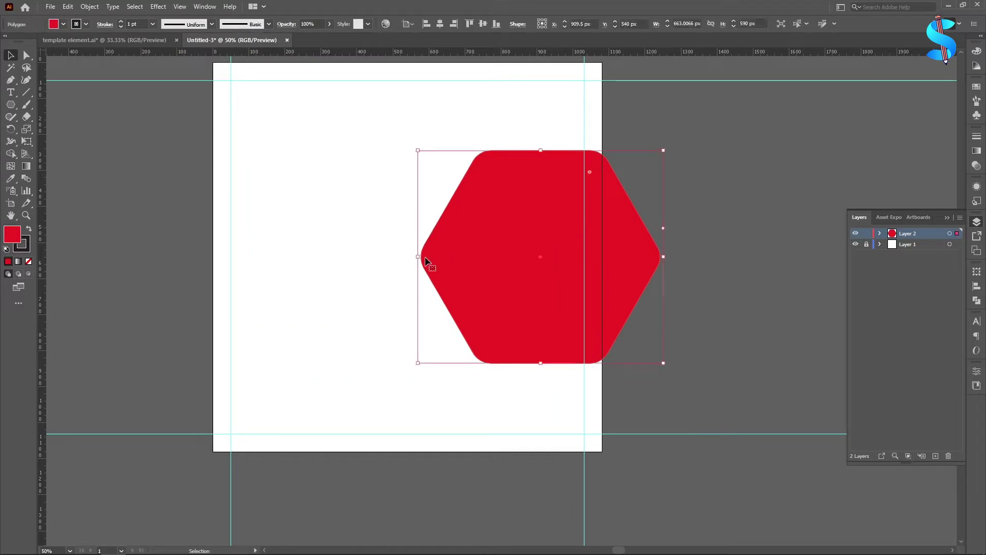
left_click_drag(418, 256, 413, 256)
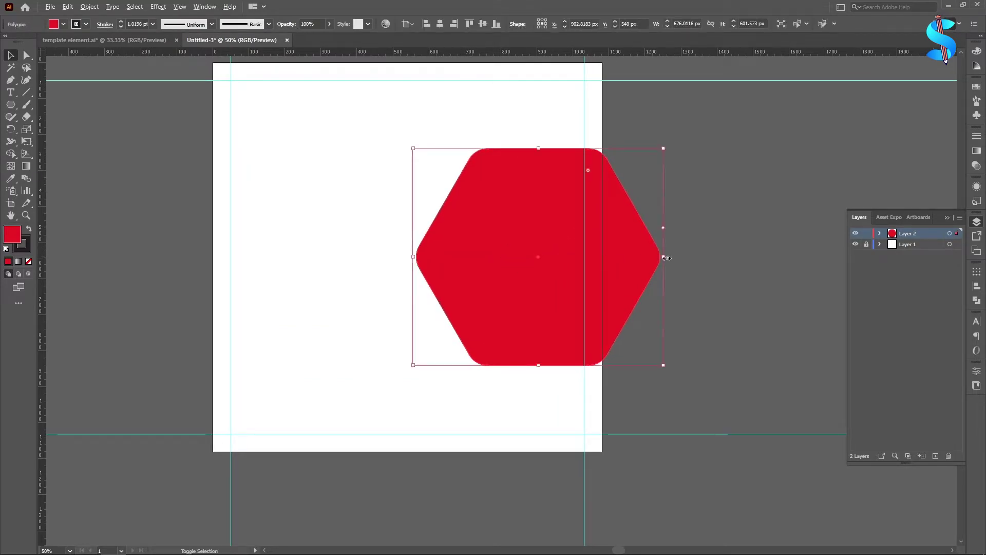
left_click_drag(666, 257, 685, 256)
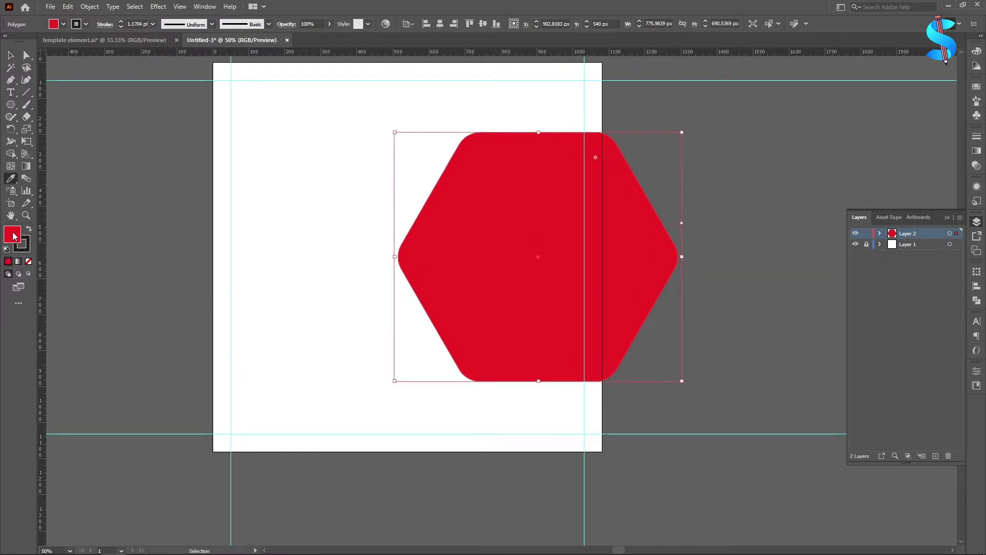
Fill the larger hexagon with darker red BC2631 and send it behind the bright red one.
double_click(14, 235)
left_click(463, 246)
left_click(590, 215)
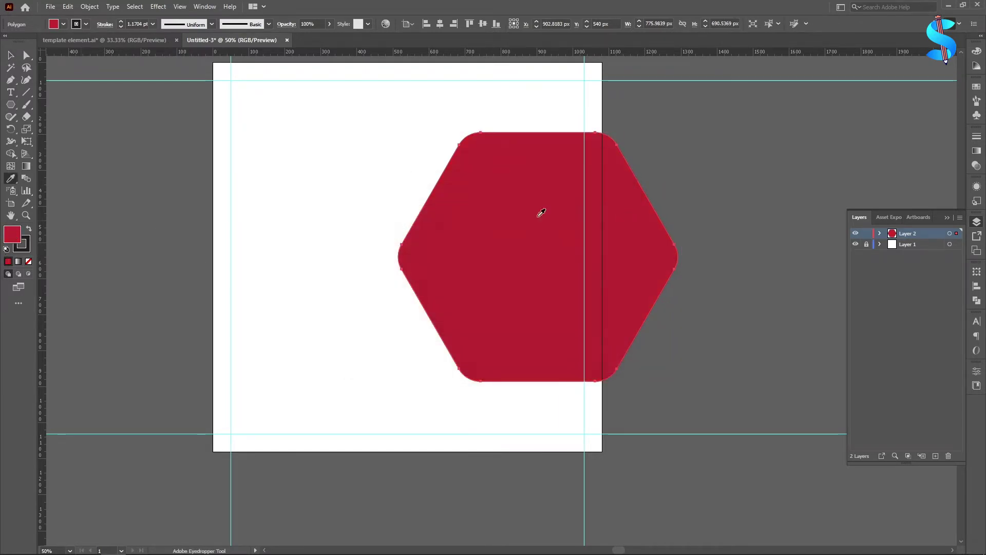
left_click(12, 55)
key("ctrl+[")
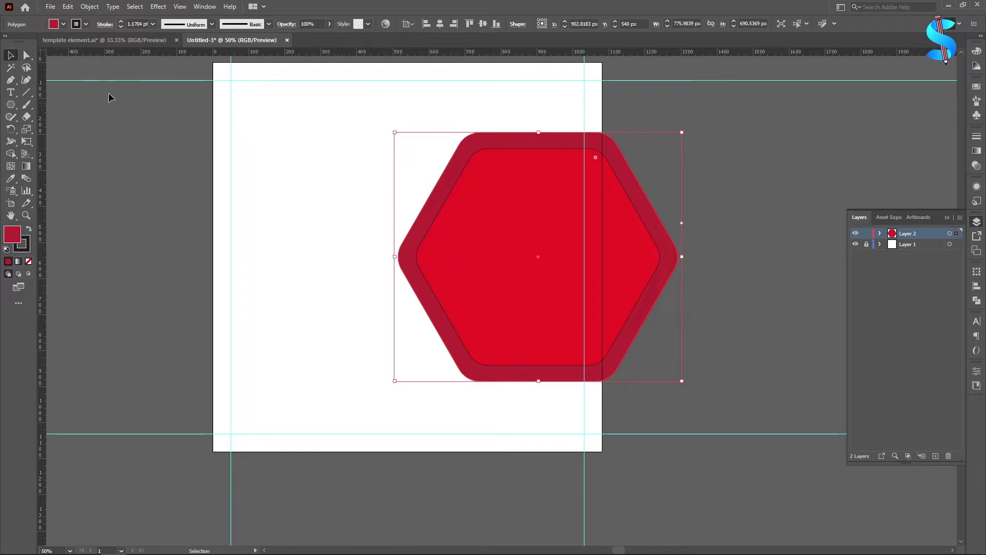
Remove the stroke from both hexagons.
left_click_drag(305, 149, 445, 241)
left_click(86, 25)
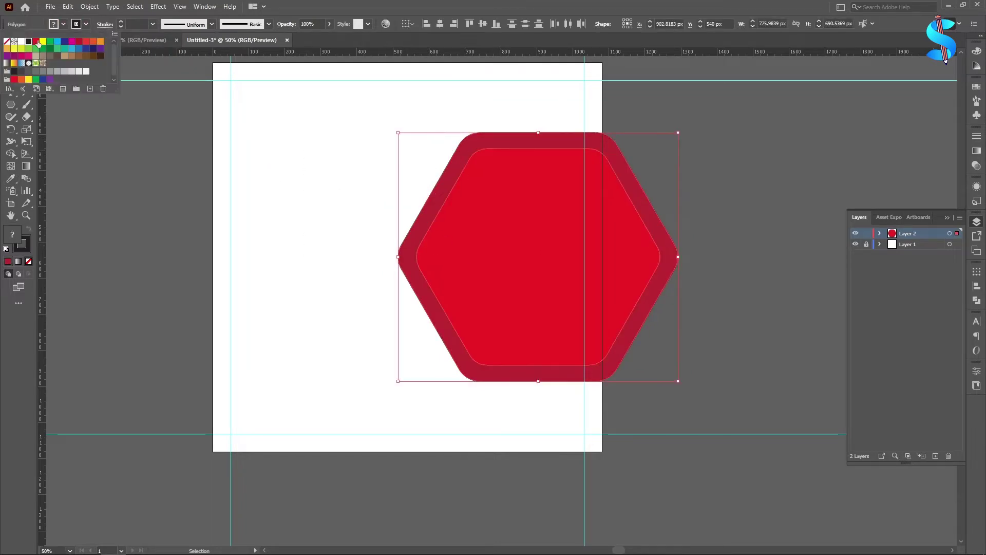
left_click(6, 42)
left_click(147, 187)
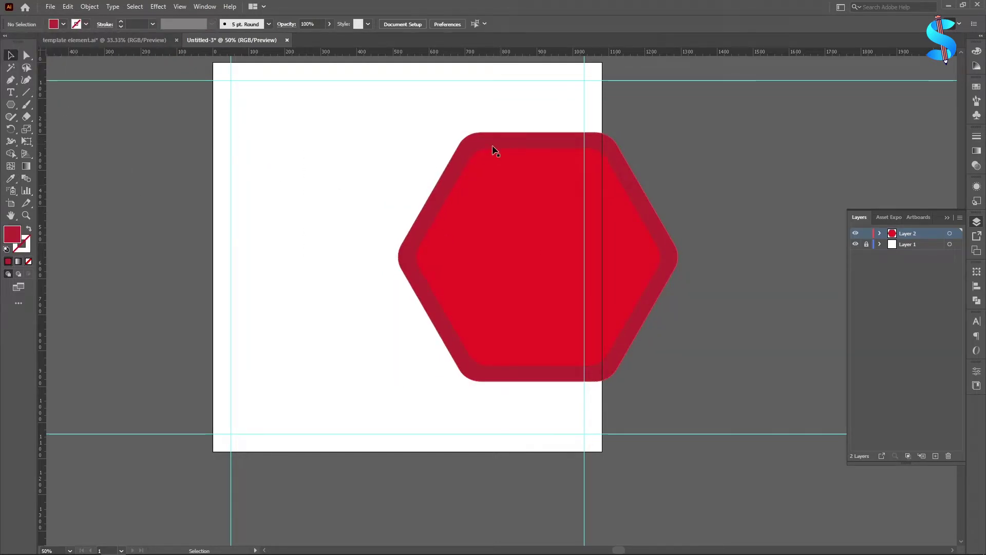
Duplicate the outer hexagon in place and enlarge the copy from its centre to about 889 px wide.
scroll(452, 184, "up", 2)
left_click(453, 183)
left_click_drag(336, 336, 329, 338)
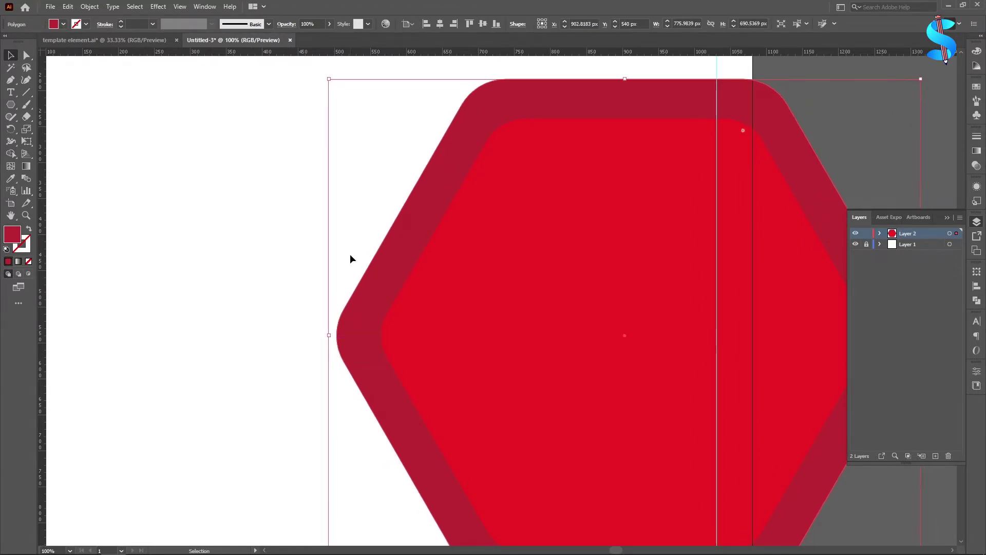
scroll(350, 257, "down", 2)
left_click_drag(338, 295, 323, 296)
Recolour the largest hexagon to a dark maroon and place it behind the other two.
double_click(16, 234)
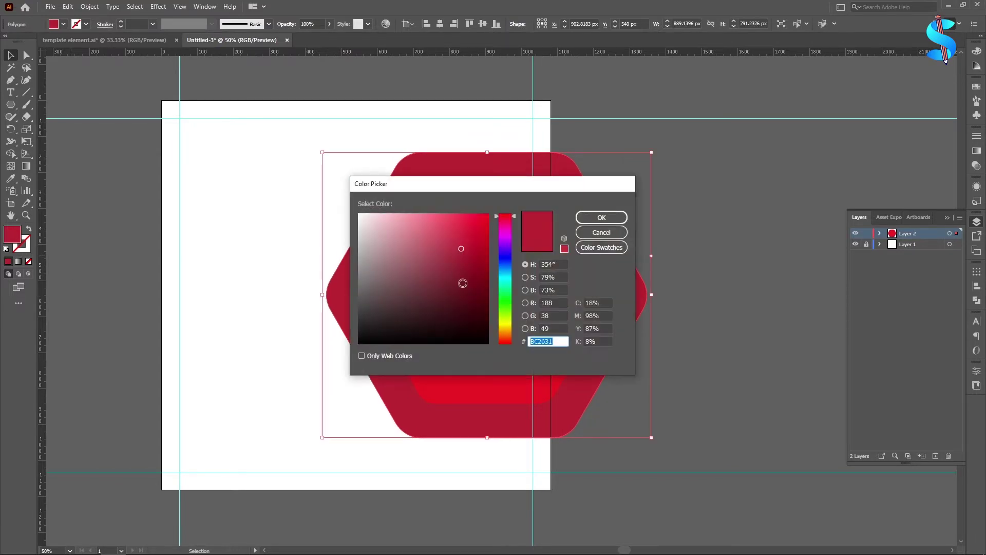
left_click(474, 291)
left_click(601, 217)
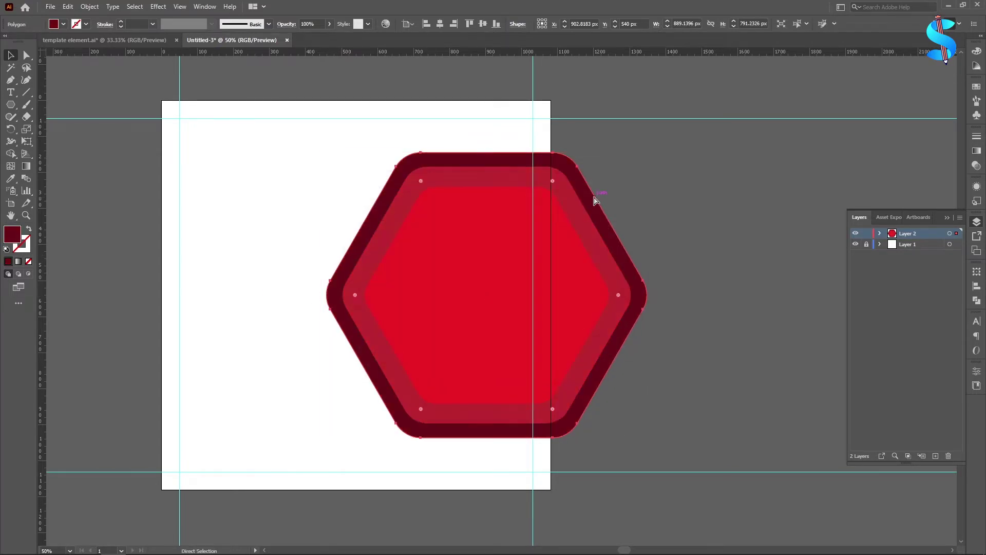
Scale the middle hexagon from its centre to about 796 px wide, narrowing the maroon border.
scroll(328, 305, "up", 3)
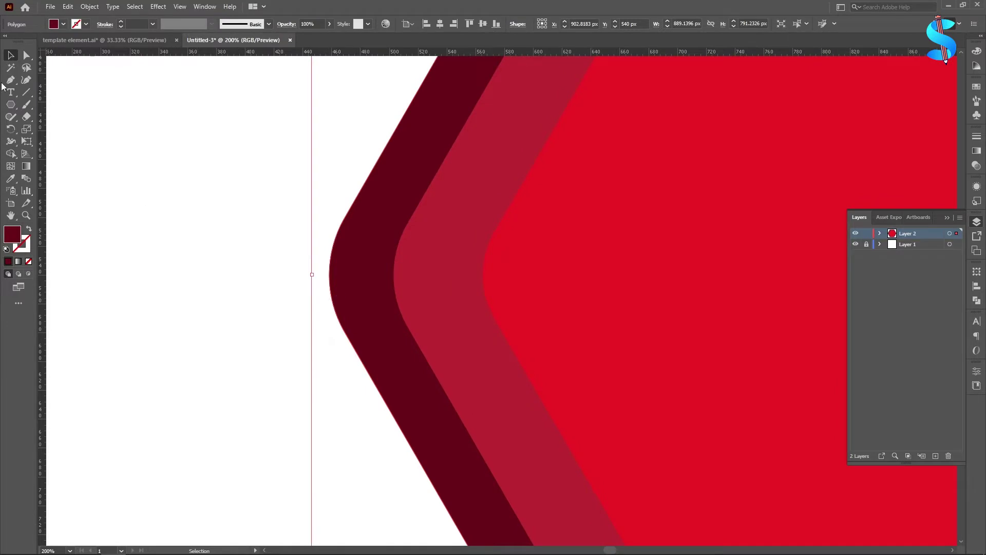
left_click(449, 289)
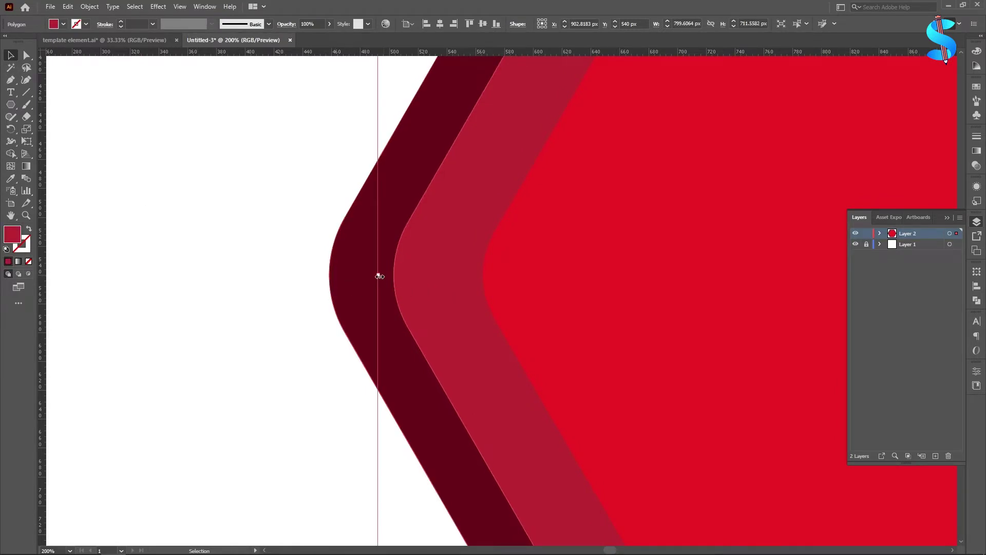
left_click_drag(377, 275, 379, 276)
scroll(380, 275, "down", 5)
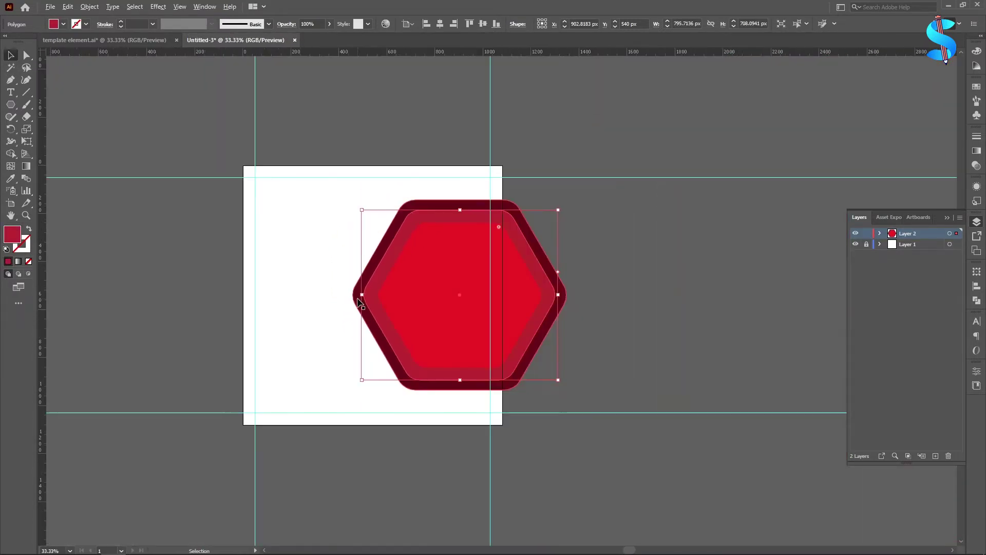
left_click(201, 261)
Bring the kitten photo and the colour samples from template element.ai into the new document, beside the artboard.
left_click(94, 40)
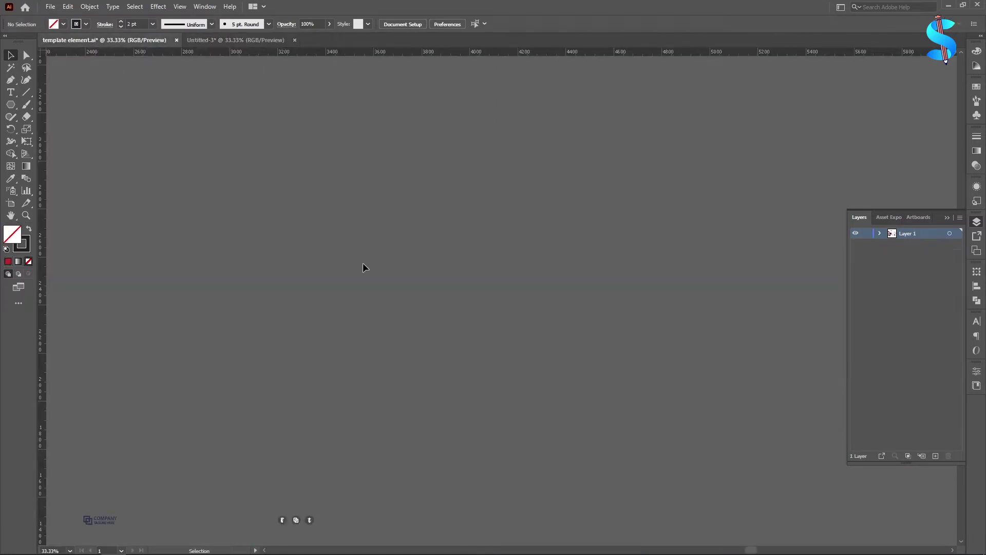
scroll(531, 303, "up", 1)
left_click_drag(508, 300, 235, 39)
left_click_drag(596, 193, 596, 195)
left_click_drag(598, 223, 666, 451)
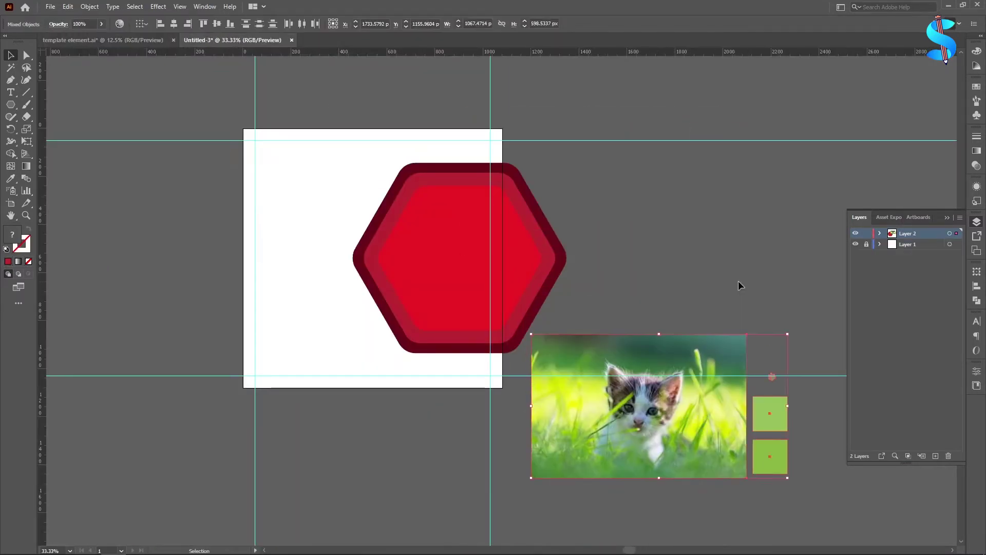
Move the group of colour samples to the empty area left of the artboard.
left_click(738, 280)
left_click_drag(795, 476, 758, 356)
left_click_drag(774, 418, 186, 211)
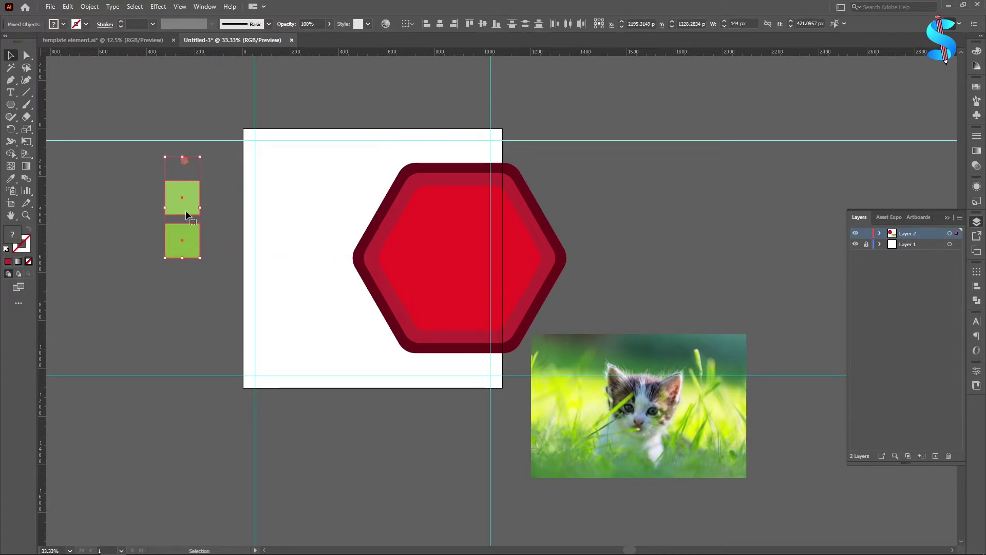
Recolour the middle hexagon with the light green sampled from the upper colour square beside the artboard.
left_click(524, 255)
scroll(389, 261, "up", 2)
left_click(368, 278)
key("i")
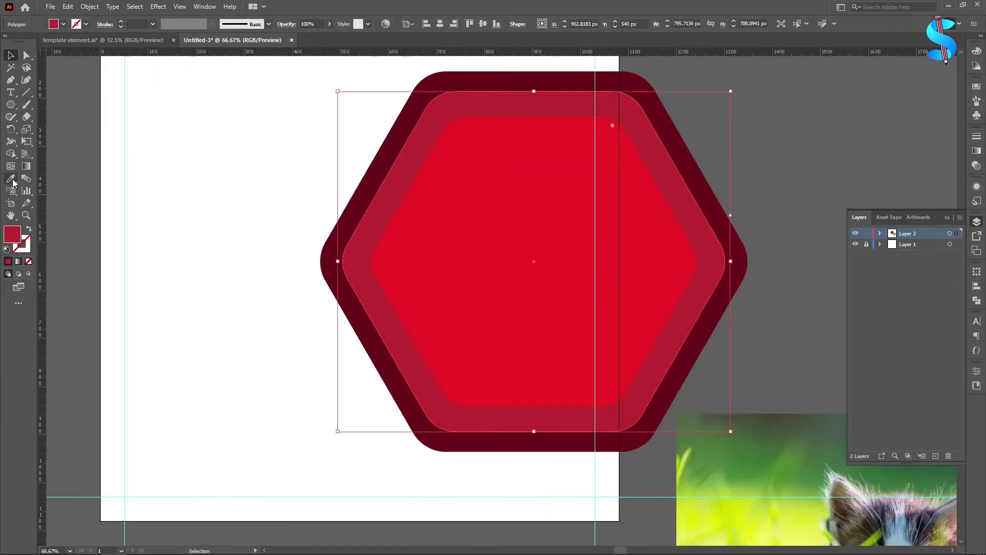
key("ctrl+minus")
key("ctrl+minus")
left_click(243, 228)
left_click(10, 55)
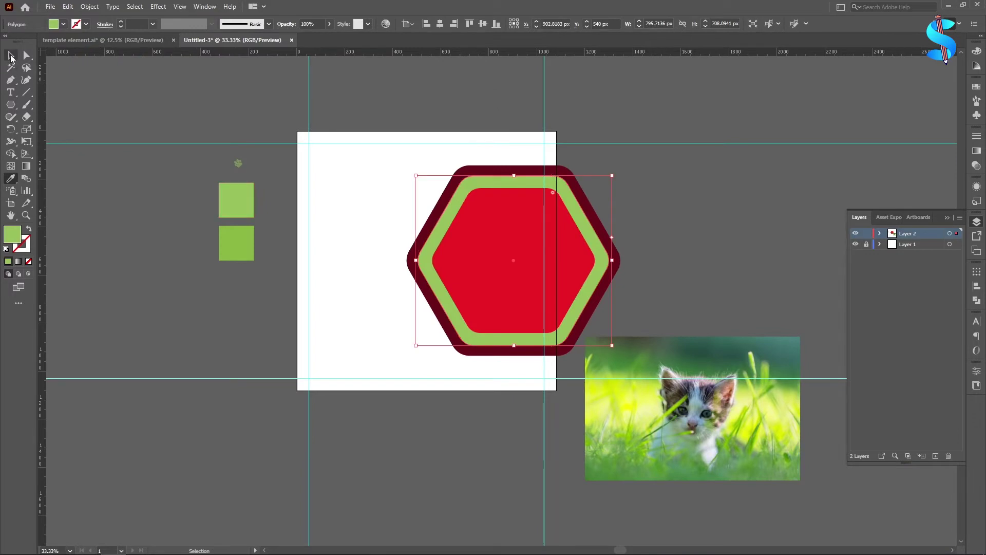
Recolour the largest hexagon with the darker green sampled from the lower colour square.
left_click(10, 178)
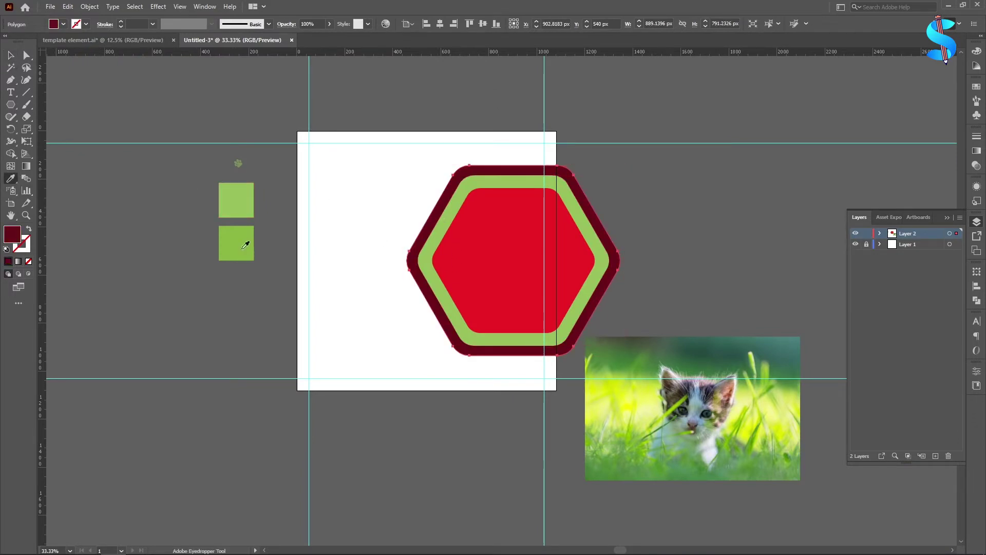
left_click(241, 241)
left_click(9, 55)
left_click(385, 272)
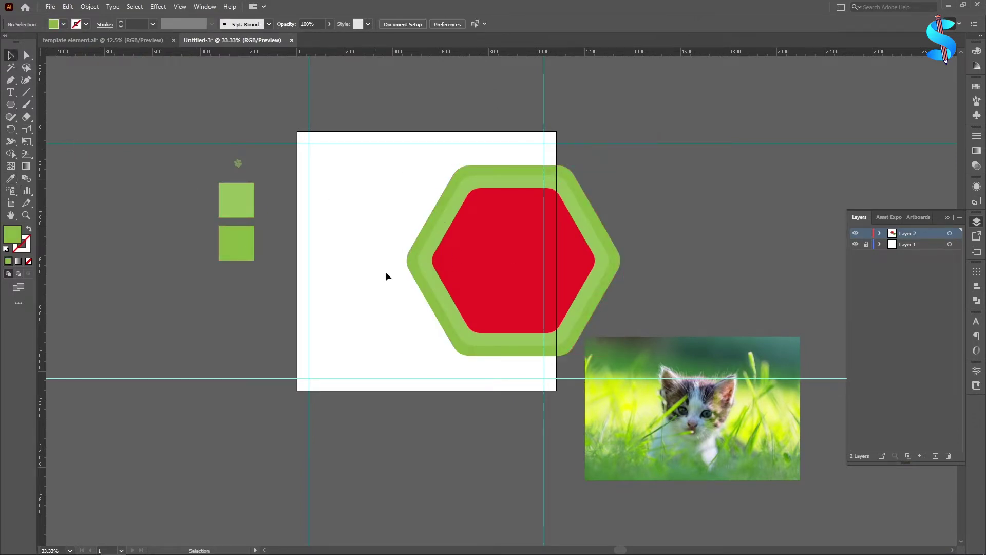
Draw a horizontal line about 506 px long across the upper part of the hexagons and set its stroke to 2 pt.
scroll(485, 250, "up", 3)
left_click(26, 92)
mouse_move(260, 116)
left_mouse_down()
mouse_move(616, 138)
mouse_move(625, 116)
left_mouse_up()
key("v")
left_click(117, 22)
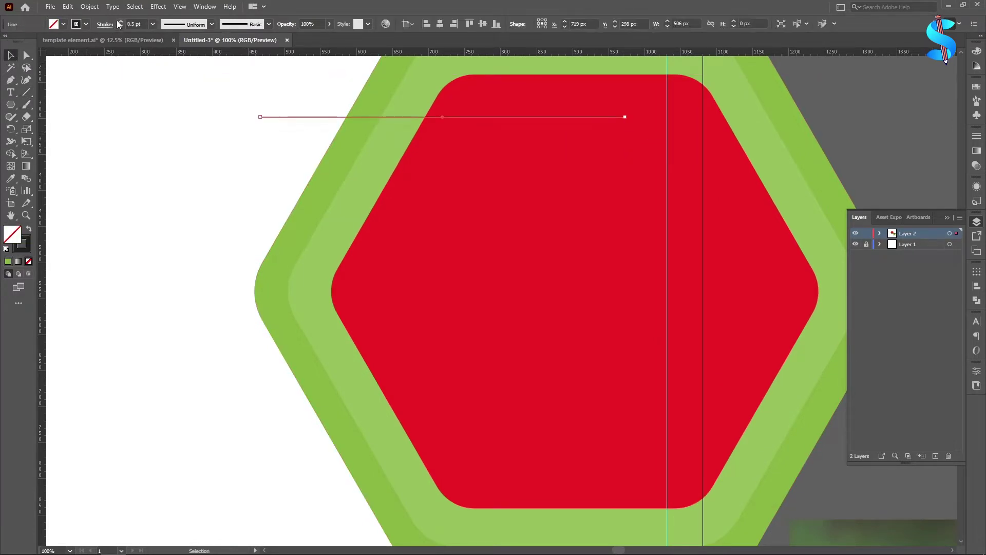
left_click(121, 21)
scroll(262, 134, "down", 1)
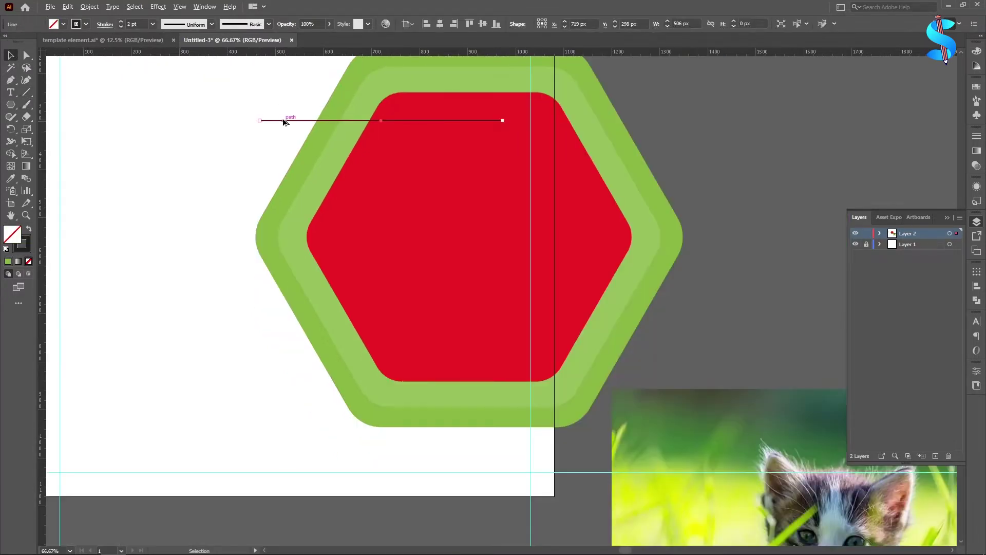
Duplicate the line about 449 px straight down and align both lines and the hexagons to a common vertical centre.
left_click_drag(284, 121, 309, 339)
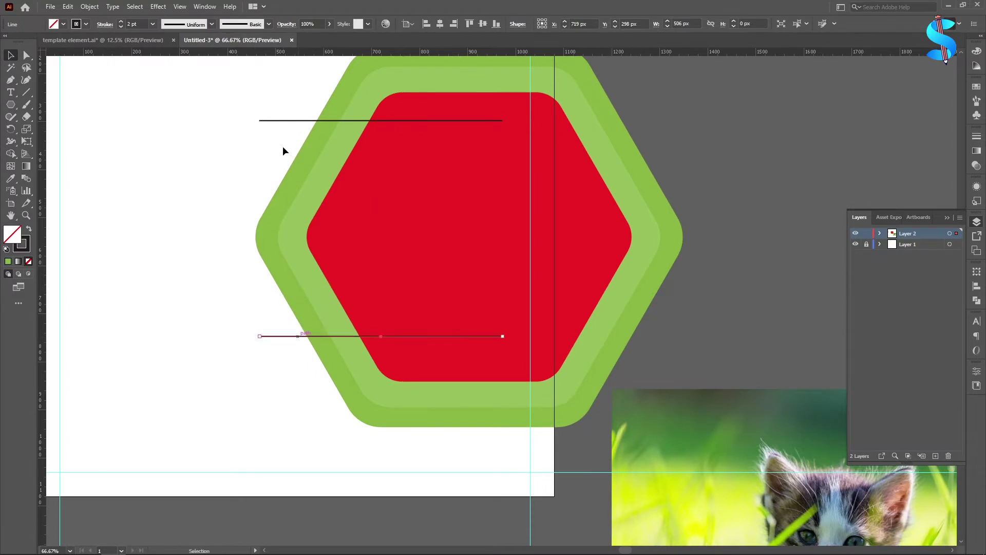
left_click(275, 121, "shift")
left_click_drag(216, 90, 360, 343)
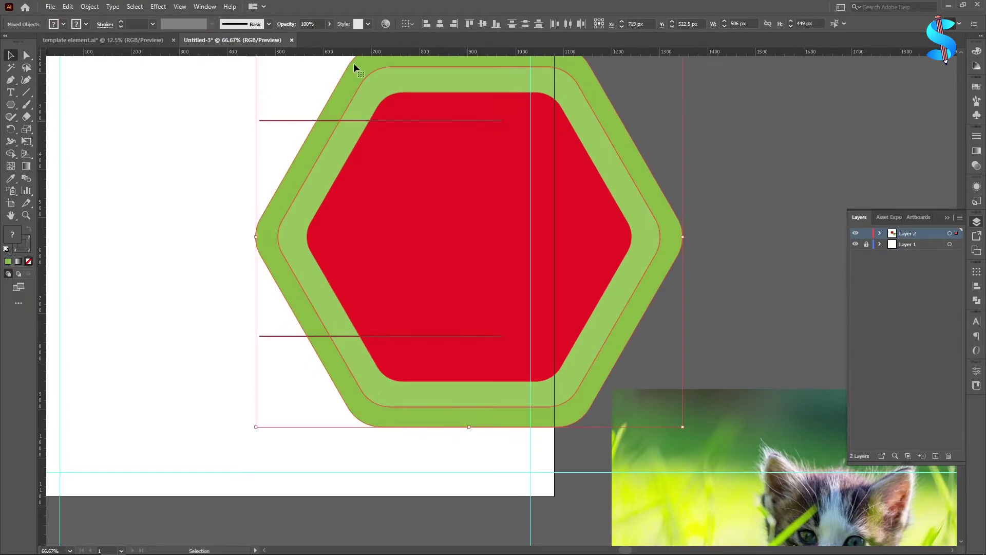
left_click(482, 23)
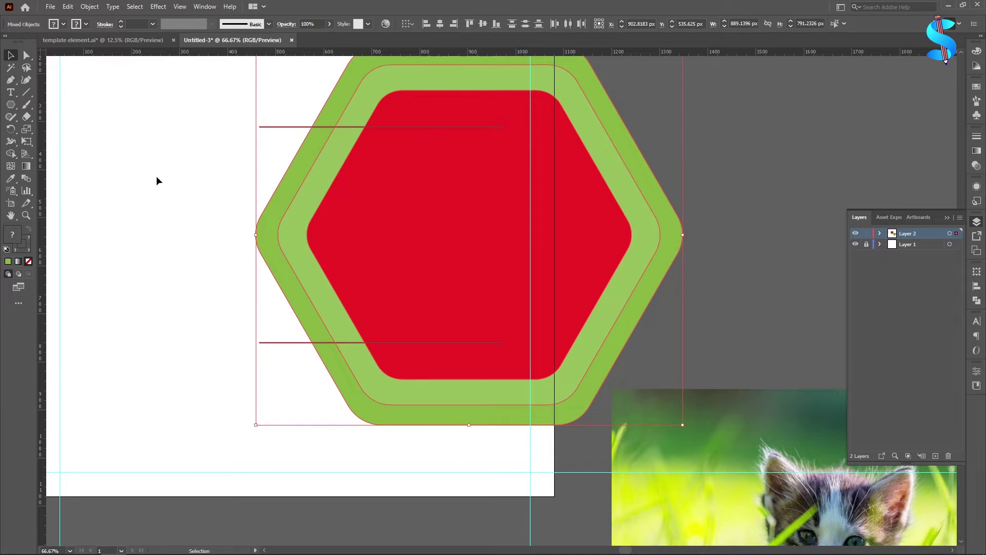
Cut the light green band between the two lines out of the hexagon's left side with Shape Builder, and delete both lines.
left_click(10, 153)
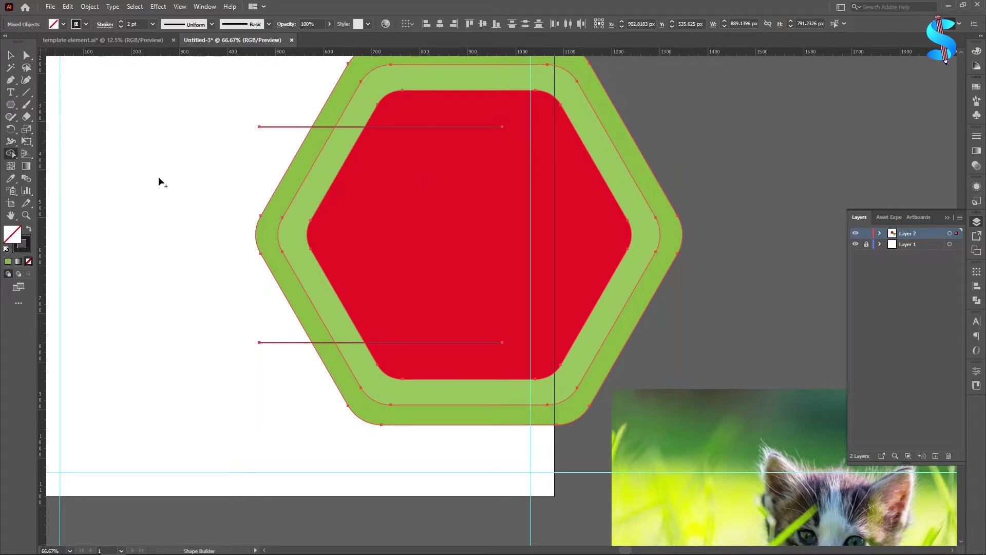
left_click(329, 180, "alt")
key("v")
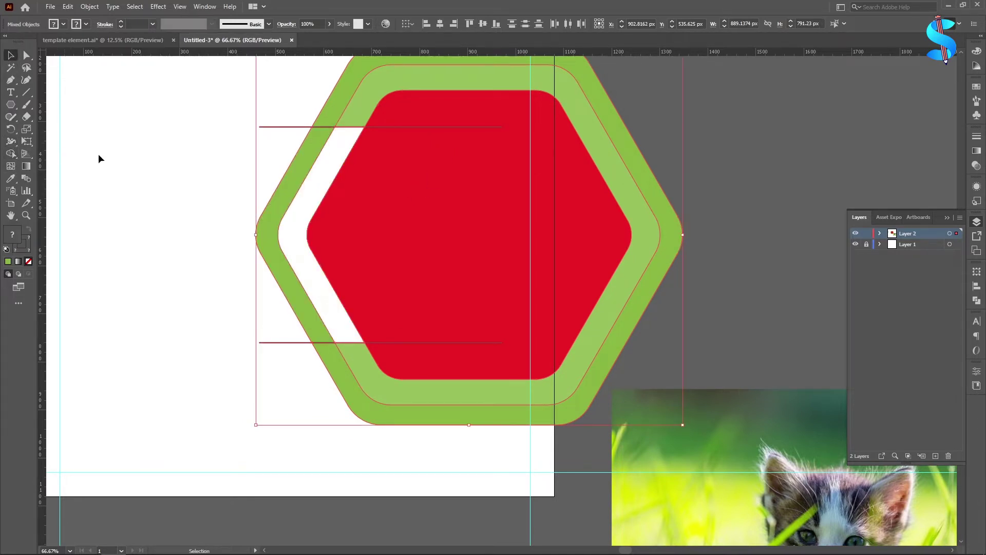
left_click(116, 165)
left_click_drag(227, 109, 264, 137)
key("Delete")
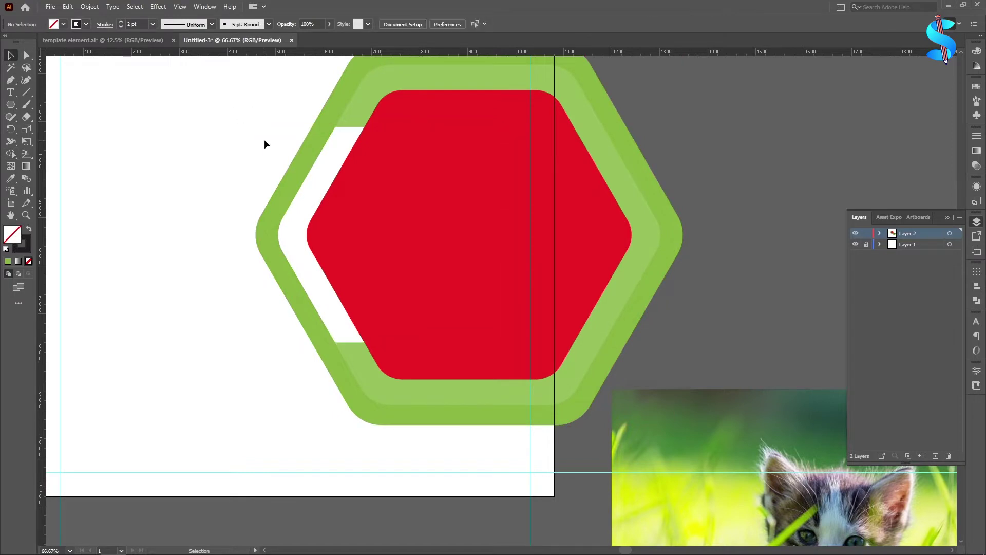
Create a 1080 × 1080 px rectangle and give it a white fill without stroke, sampled from the artboard background.
scroll(498, 205, "down", 3)
scroll(498, 206, "down", 2)
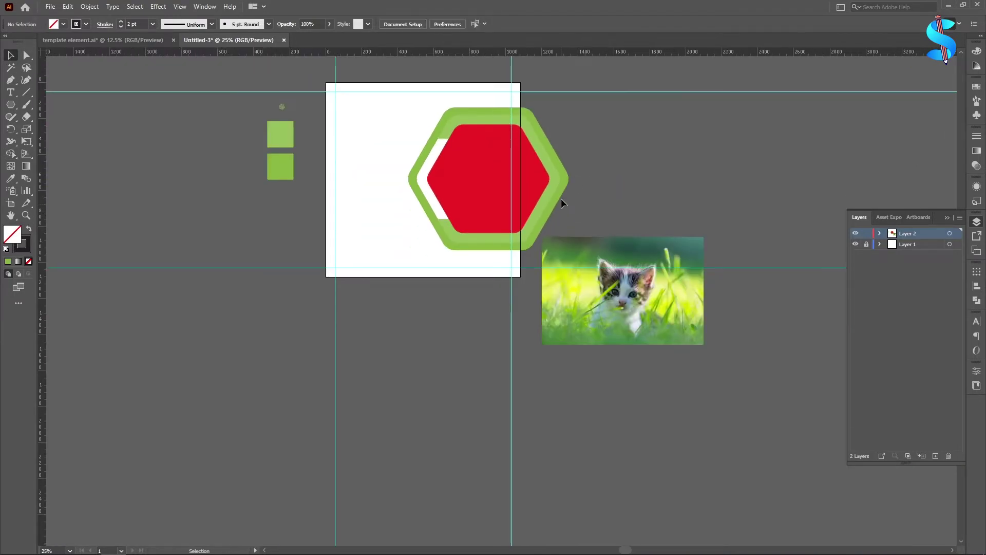
left_click(11, 104)
left_click(95, 104)
left_click(228, 183)
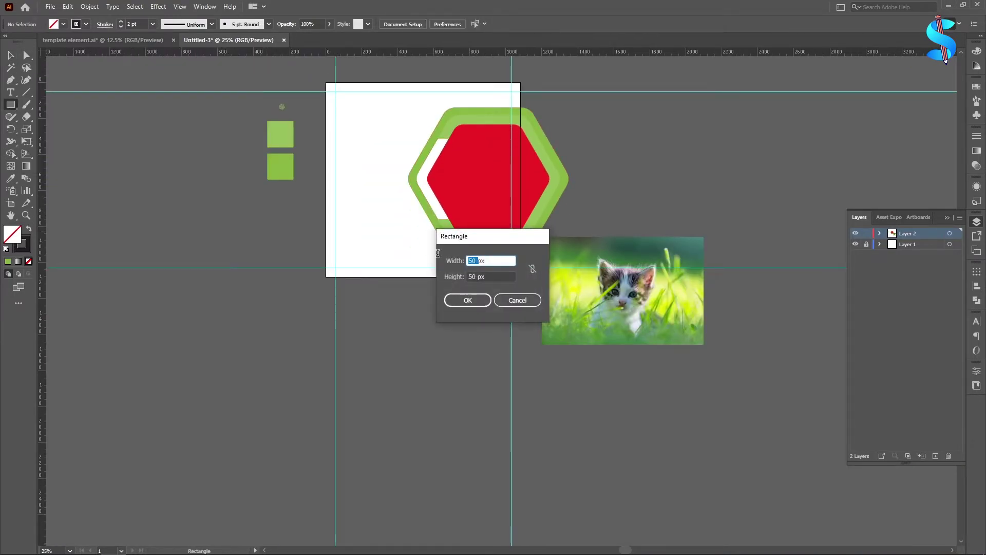
key("Tab")
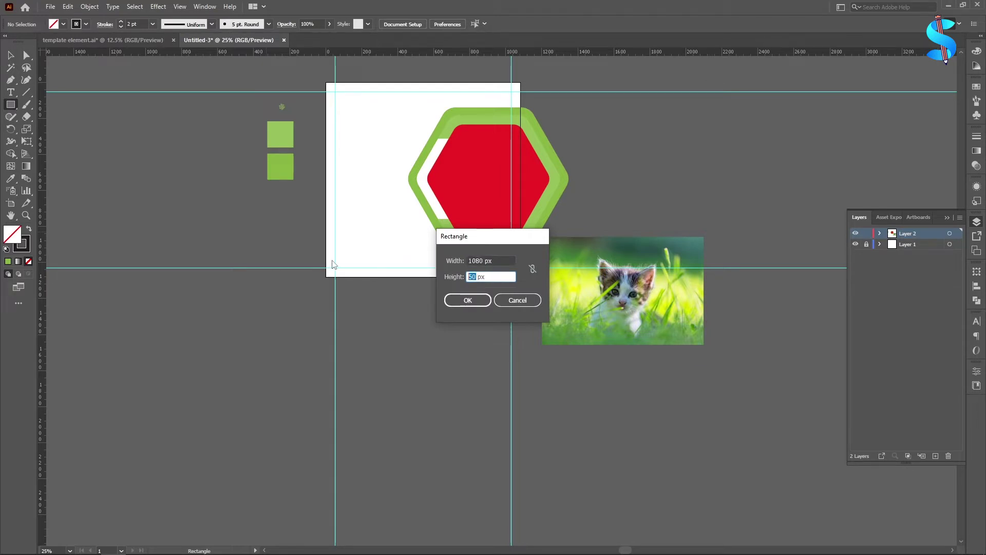
key("Return")
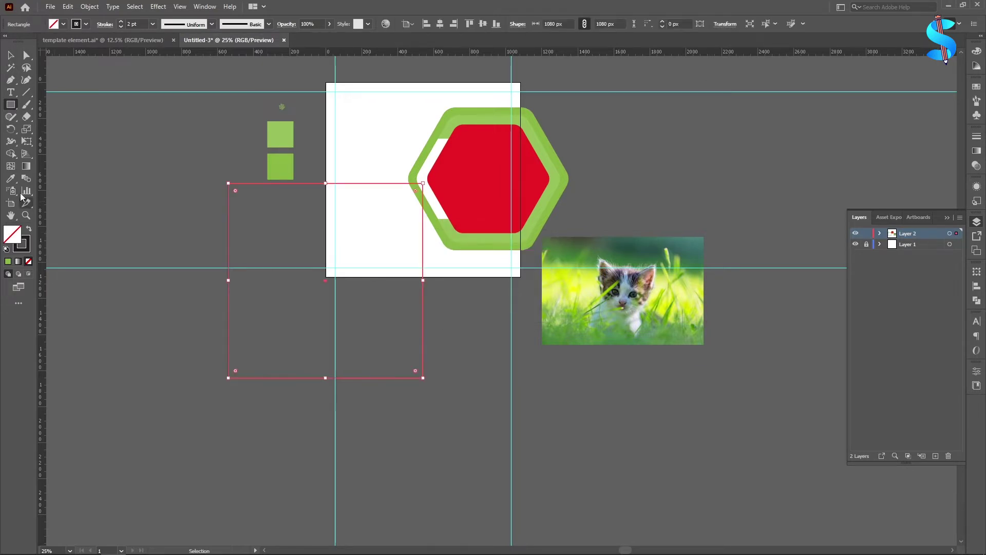
left_click(11, 178)
left_click(330, 127)
left_click(11, 55)
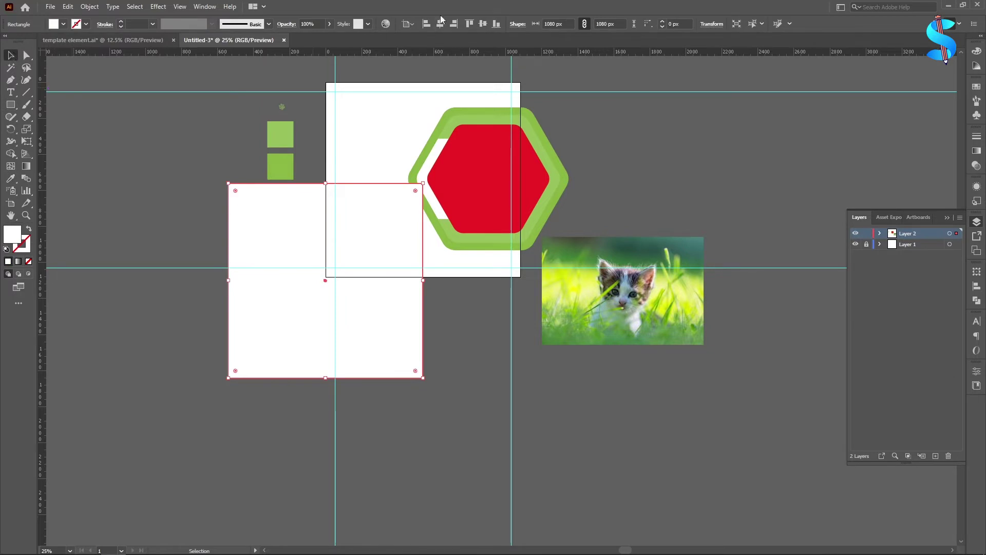
Centre the white rectangle on the artboard horizontally and vertically, and send it to the back.
left_click(439, 24)
left_click(482, 24)
right_click(451, 52)
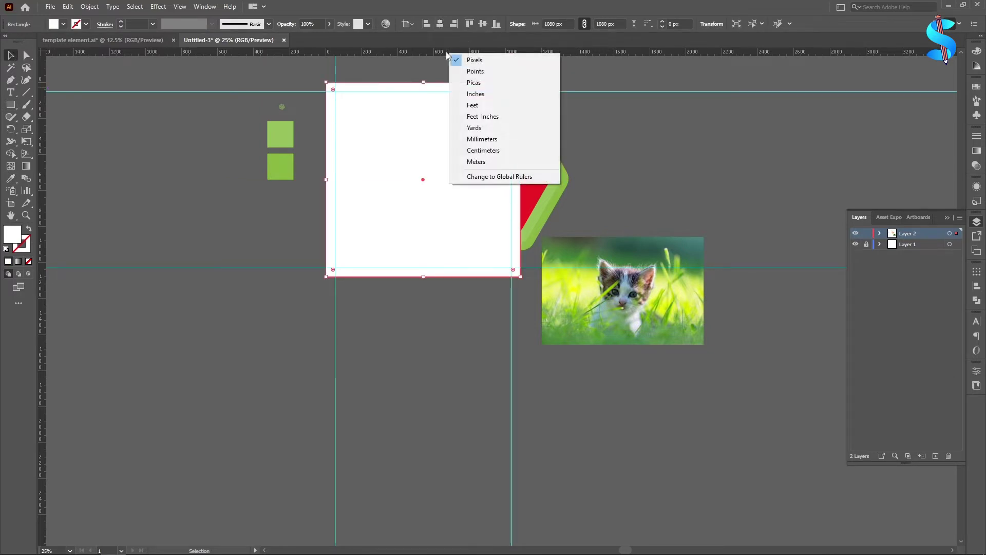
right_click(368, 131)
mouse_move(406, 315)
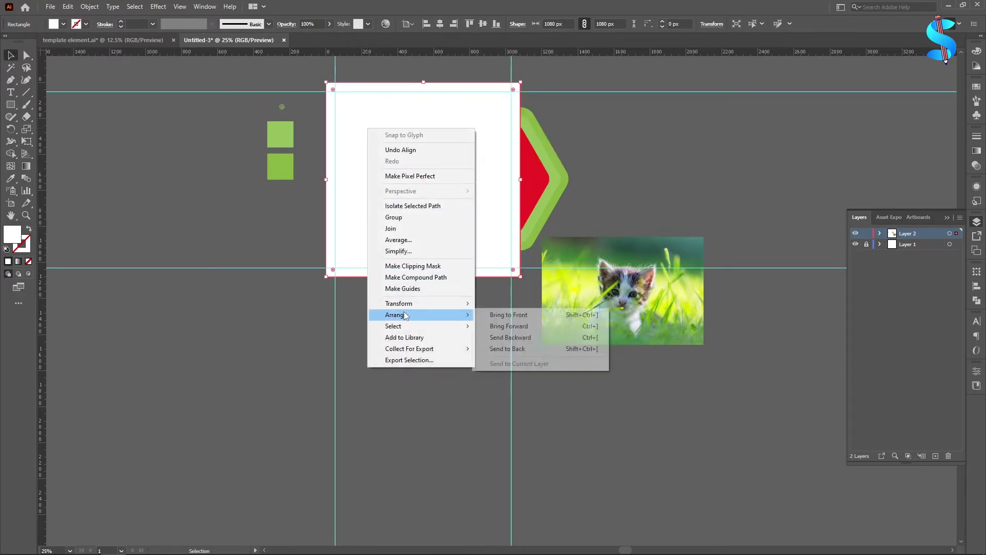
left_click(507, 348)
scroll(603, 208, "up", 1)
left_click(603, 232)
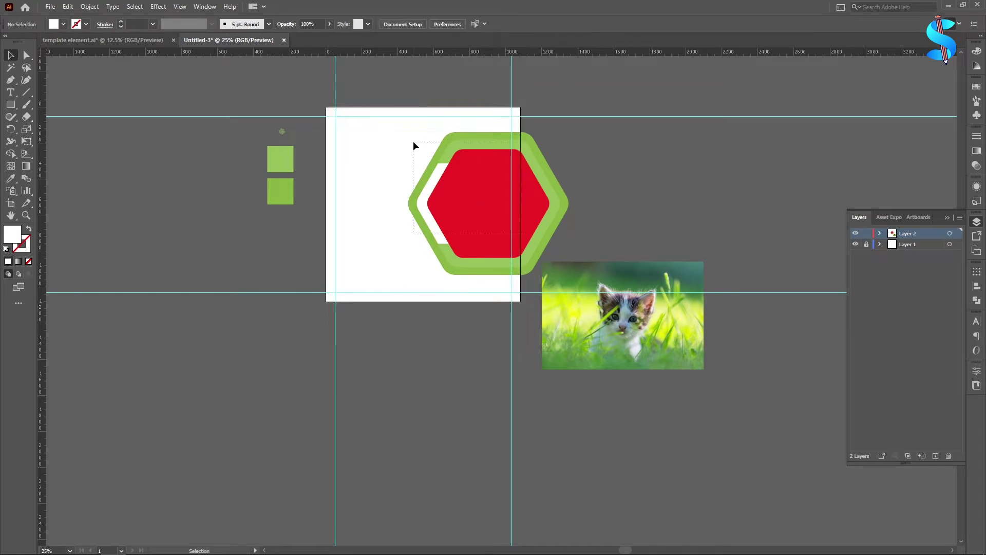
Trim away the hexagon parts that extend past the artboard's right edge with Shape Builder.
left_click_drag(415, 145, 414, 143)
key("shift+m")
scroll(556, 181, "up", 1)
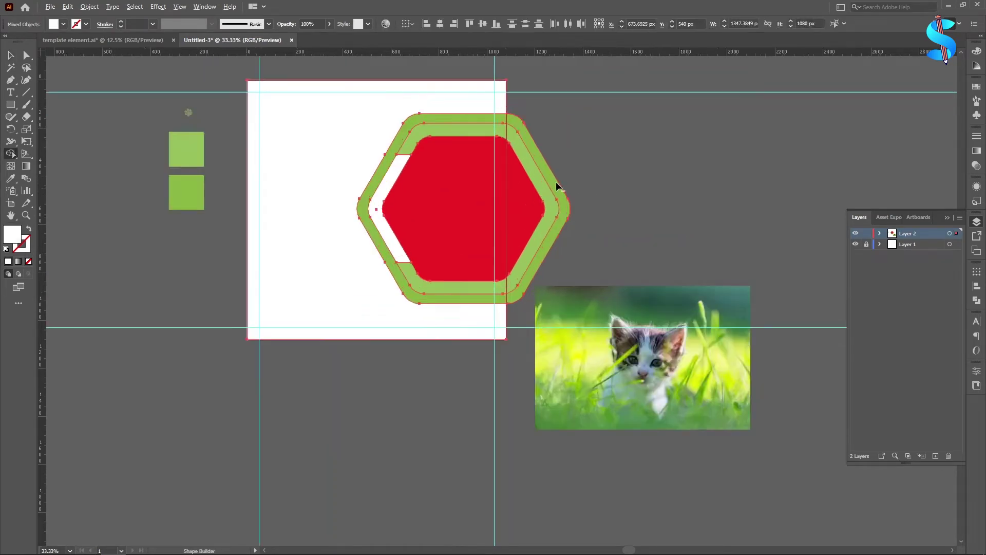
left_click(536, 240, "alt")
key("v")
scroll(462, 195, "down", 1)
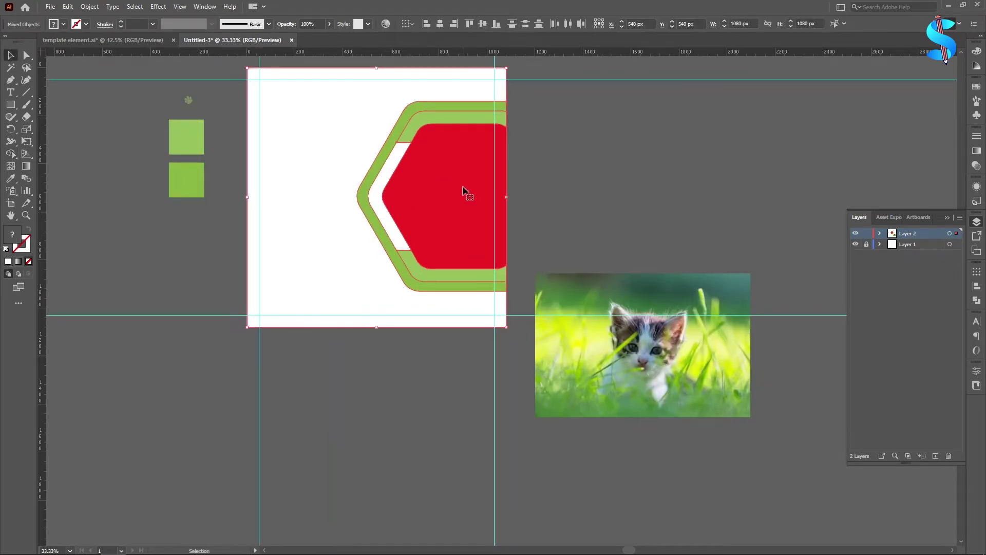
left_click(603, 186)
Lock the white background rectangle and scale the trimmed hexagons down slightly, keeping them against the artboard's right edge.
left_click(335, 160)
key("ctrl+2")
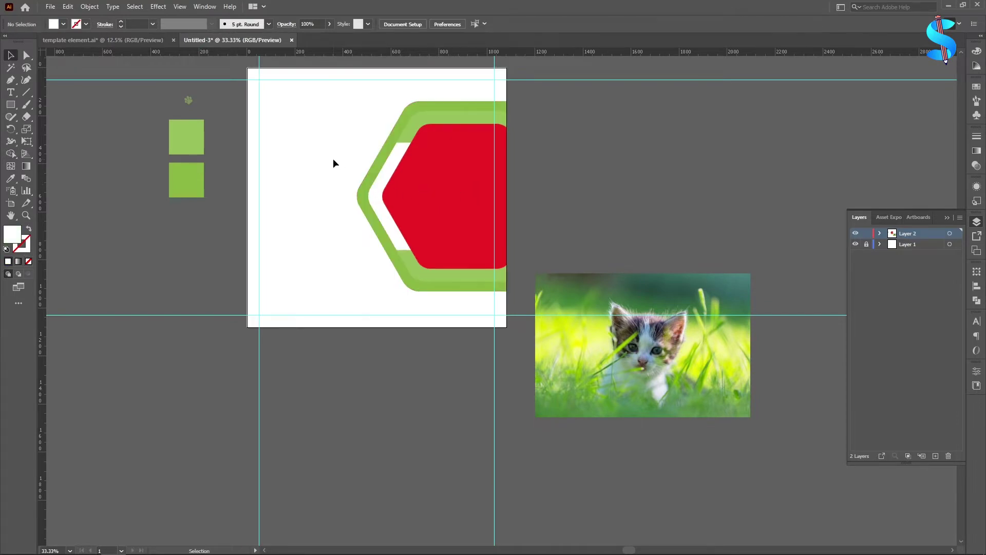
left_click_drag(438, 260, 438, 260)
left_click_drag(359, 197, 375, 199)
left_click(524, 246)
Move the kitten photo over the hexagons and place it directly beneath the red hexagon in the stacking order.
left_click_drag(626, 341, 460, 210)
left_click(879, 233)
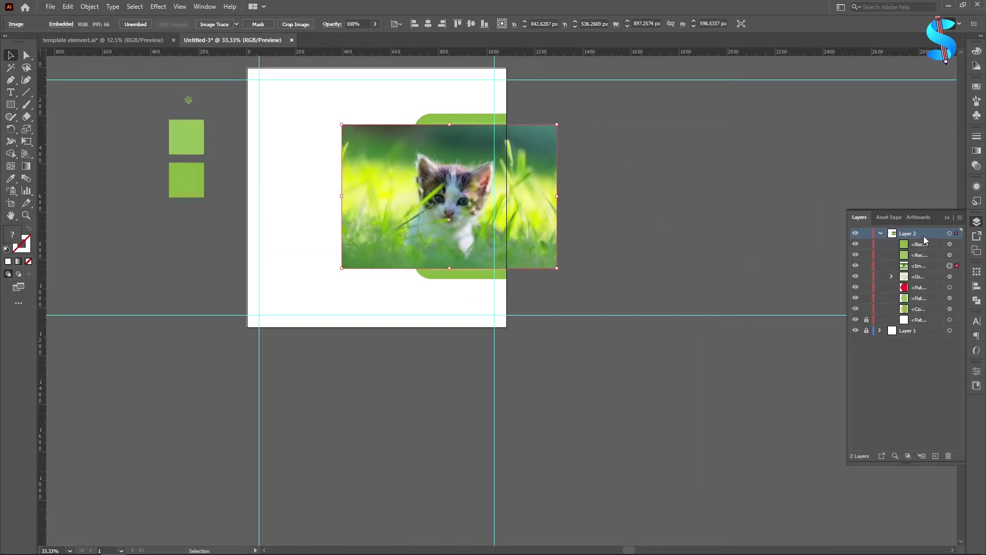
left_click_drag(919, 271, 918, 289)
Clip the kitten photo into the red hexagon shape with a clipping mask.
left_click(505, 182, "shift")
right_click(488, 172)
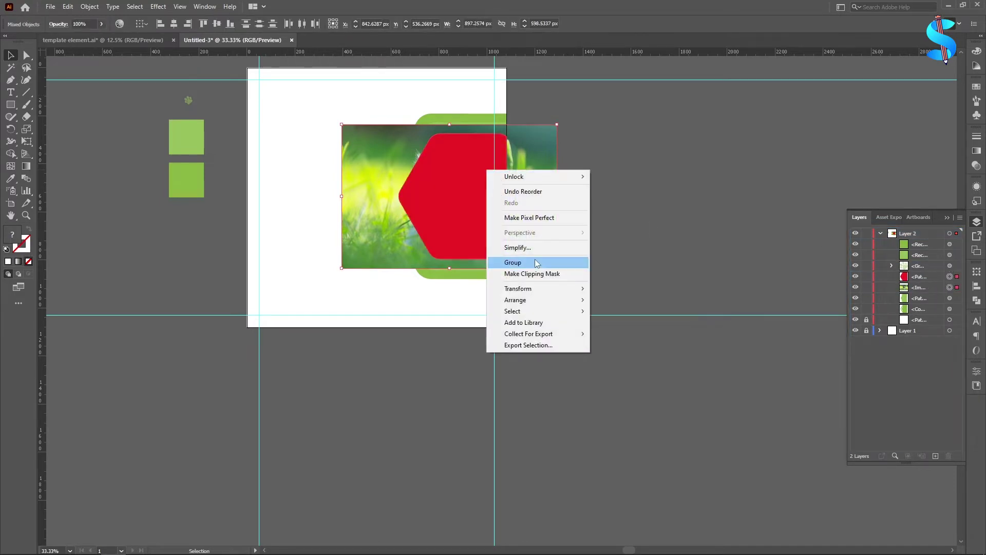
left_click(541, 269)
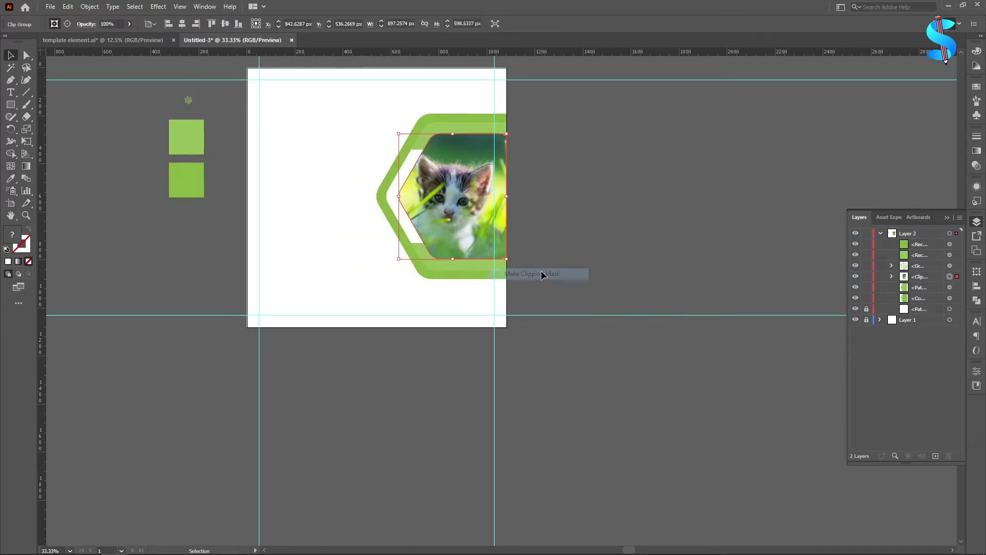
Select the photo inside the clip group and shift it about 43 px to the right within the hexagon mask.
left_click(892, 277)
left_click(950, 298)
scroll(499, 191, "up", 2)
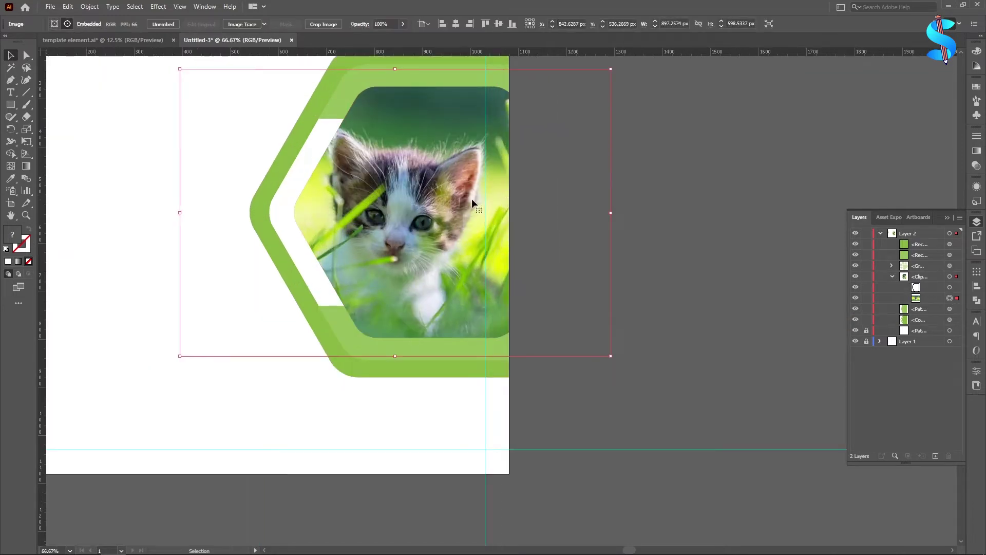
key("Right")
key("Right")
key("Right")
key("Right")
key("Right")
key("Right")
key("Right")
key("Right")
key("Right")
key("Right")
key("Right")
key("Right")
key("Right")
key("Right")
key("Right")
key("Right")
key("Right")
key("Right")
key("Right")
key("Right")
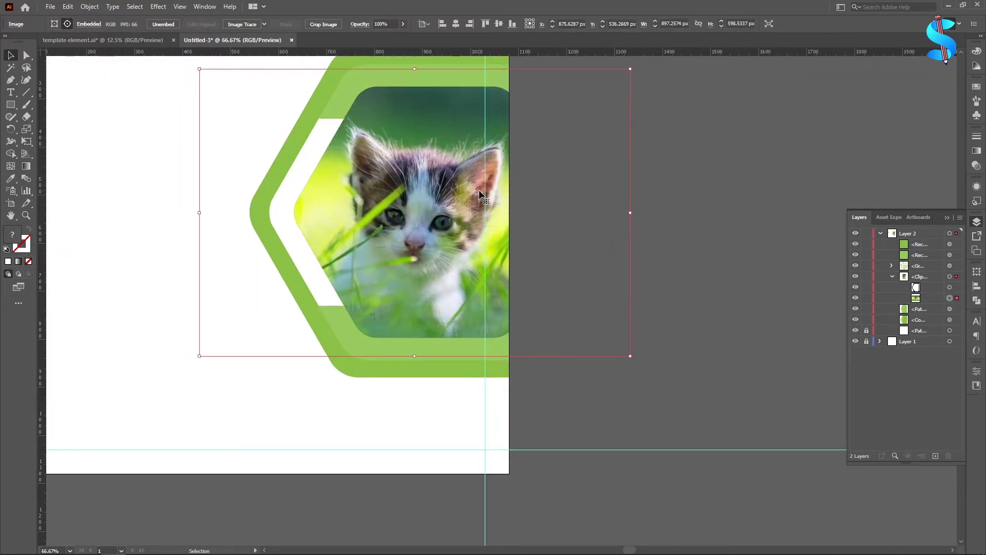
key("Right")
key("Right")
key("Right")
key("Right")
key("Right")
key("Right")
key("Right")
key("Right")
key("Right")
key("Right")
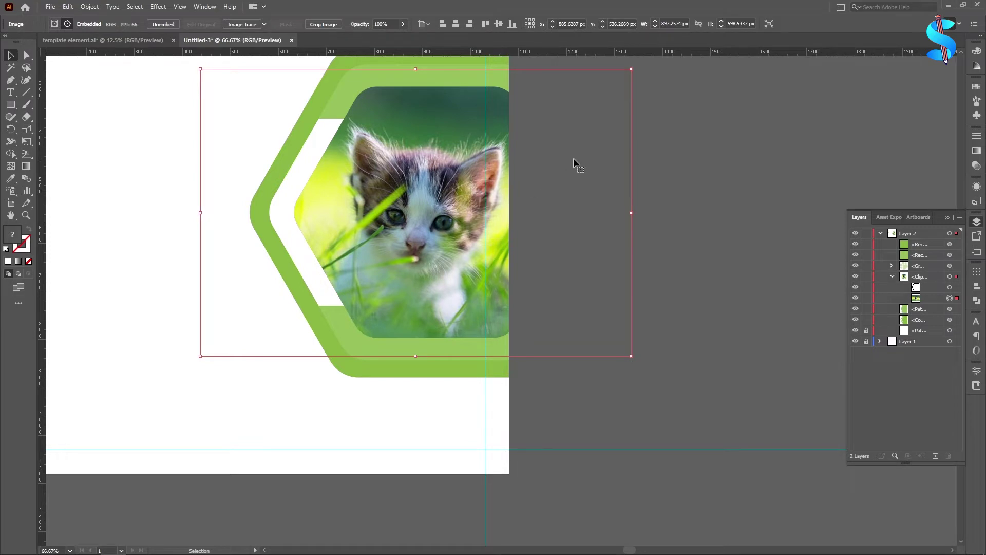
Enlarge the kitten photo slightly inside its hexagon mask.
scroll(574, 158, "up", 1)
left_click_drag(632, 105, 637, 102)
left_click(674, 134)
scroll(621, 156, "down", 1)
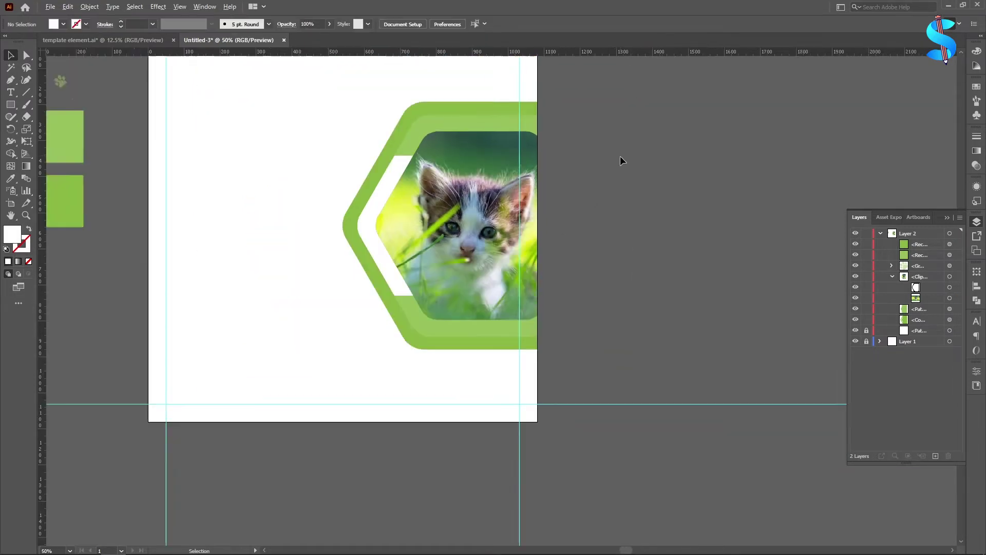
Draw a white hexagon about 610 px tall over the artboard's upper-right corner and round its corners slightly.
scroll(621, 157, "down", 2)
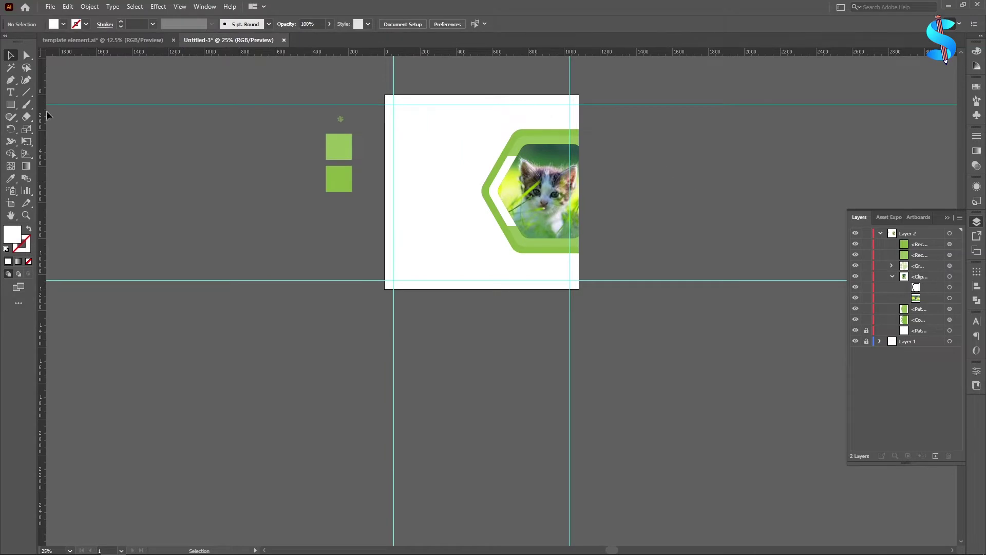
left_click_drag(9, 105, 63, 150)
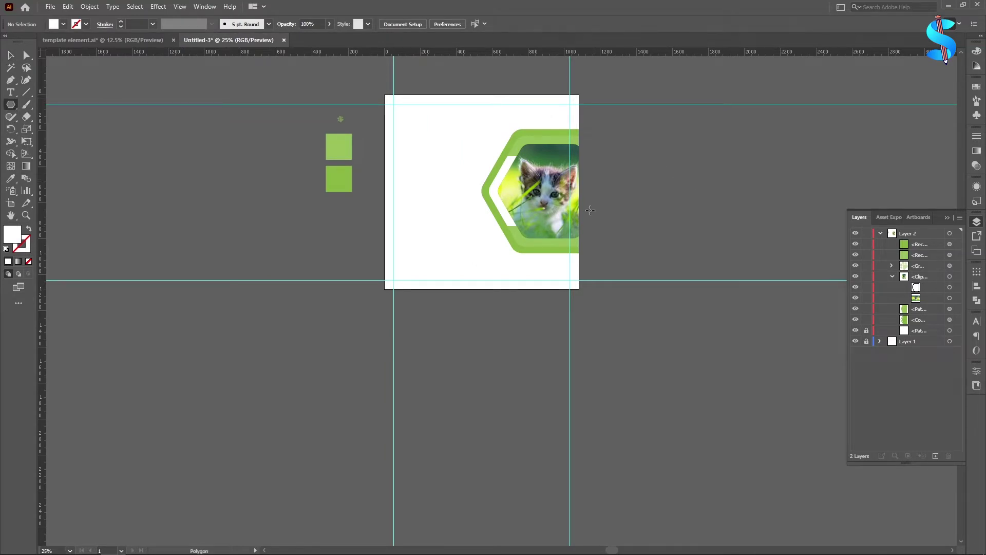
scroll(591, 210, "up", 1)
scroll(562, 185, "up", 2)
left_click_drag(544, 169, 679, 151)
key("v")
left_click_drag(604, 69, 602, 73)
left_click(636, 100)
left_click(635, 119)
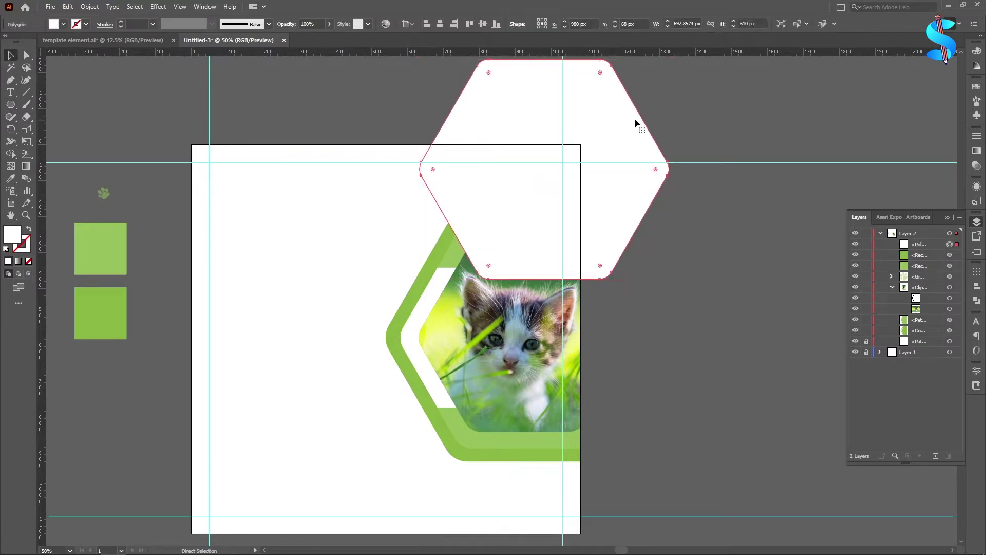
Duplicate the white hexagon in place and scale the copy from its centre to about 600 px wide.
key("v")
key("ctrl+c")
key("ctrl+f")
left_click_drag(419, 168, 435, 168)
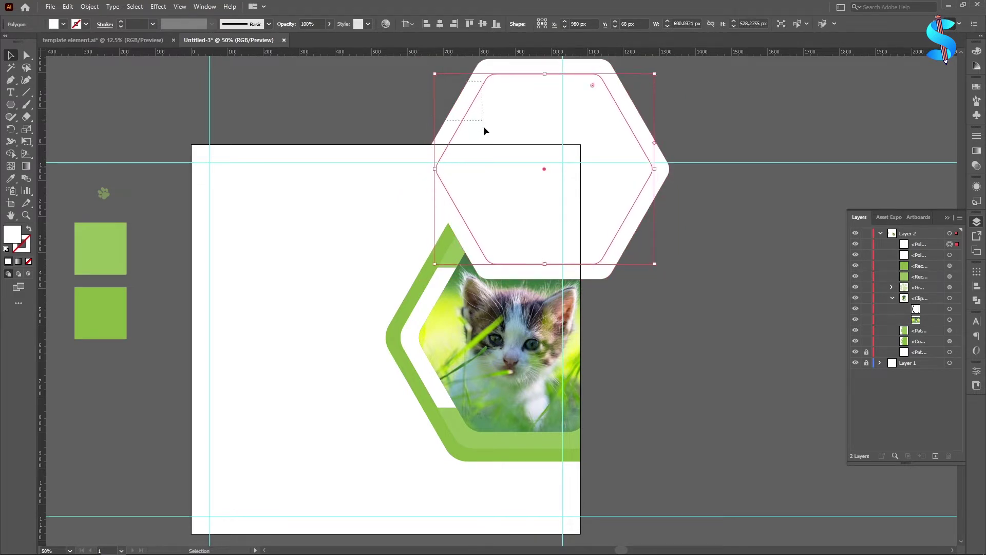
Remove the inner hexagon area from the two white hexagons with Shape Builder, leaving a hexagonal ring.
left_click_drag(484, 127, 484, 130)
left_click(11, 154)
left_click(539, 170, "alt")
left_click(13, 55)
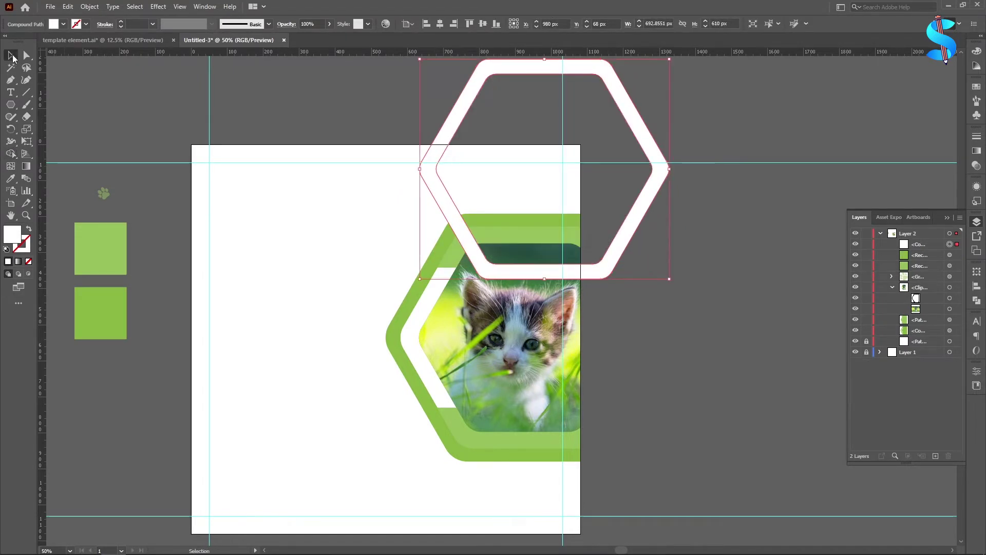
Send the white hexagonal ring behind the green hexagons and recolour it with their darker green at 20% opacity.
left_click(892, 289)
left_click_drag(924, 243, 920, 315)
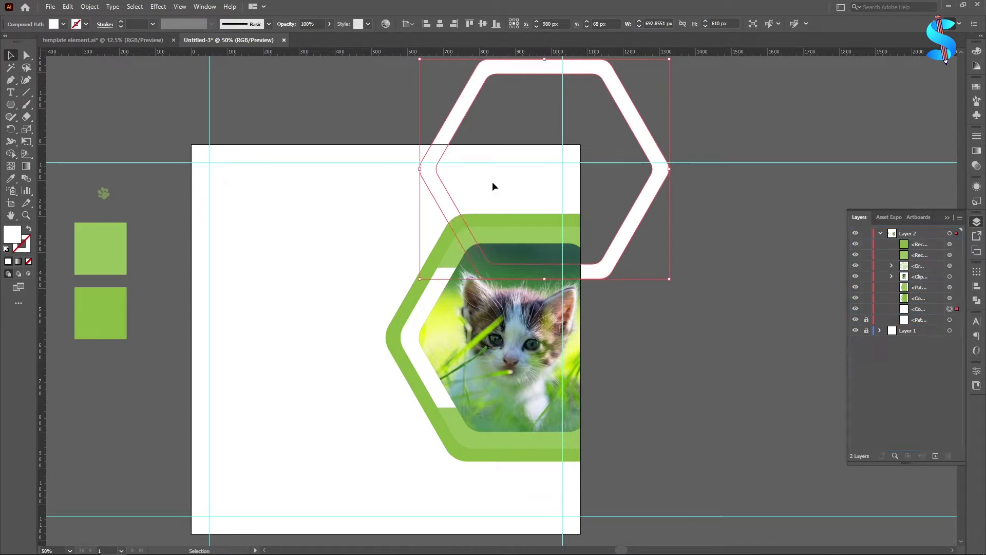
left_click(10, 179)
left_click(453, 236)
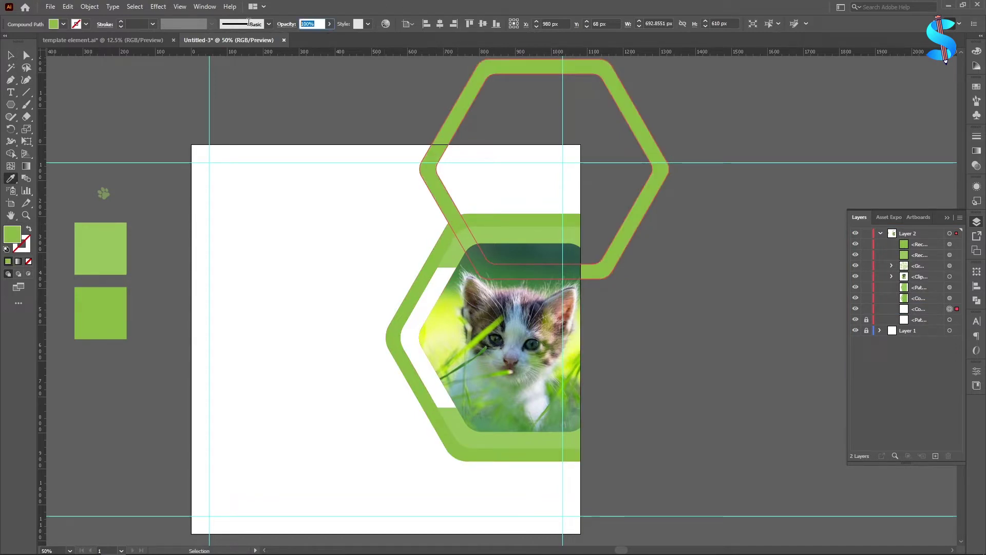
type("20")
key("Return")
key("v")
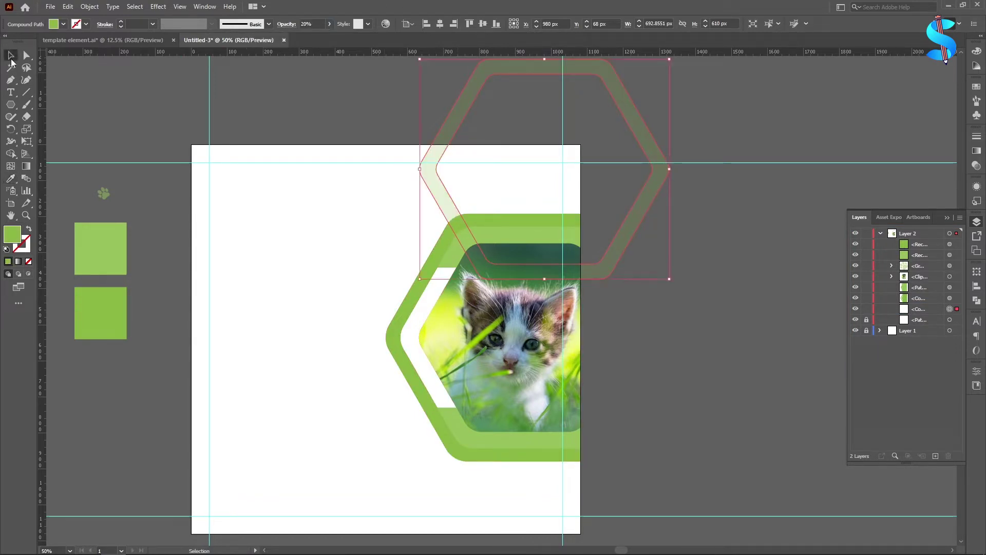
scroll(858, 116, "down", 1)
left_click(698, 215)
scroll(678, 215, "up", 1)
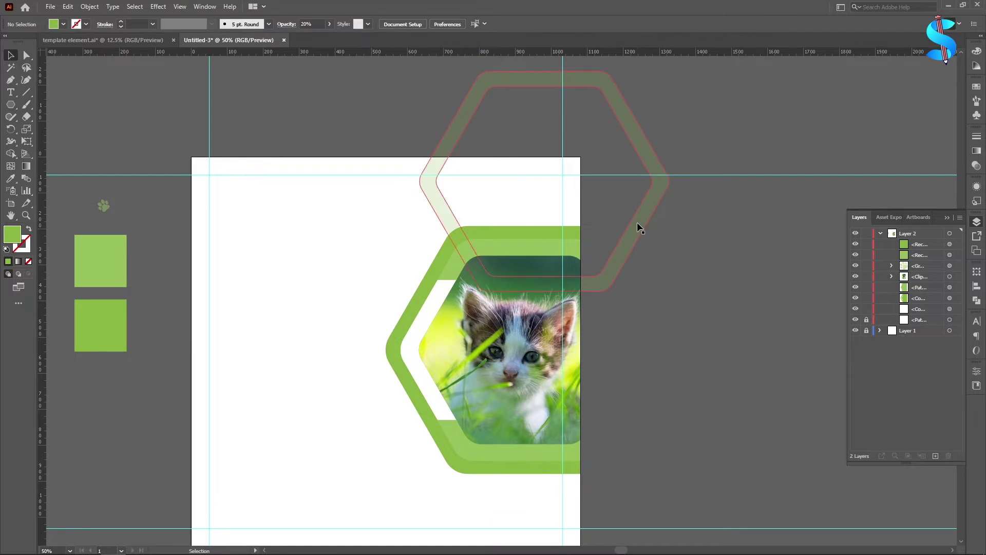
Reposition the hexagonal ring over the artboard's upper-right corner, centred at about X 1114 px, Y 109 px.
left_click_drag(638, 226, 686, 235)
key("Up")
key("Up")
key("Up")
key("Up")
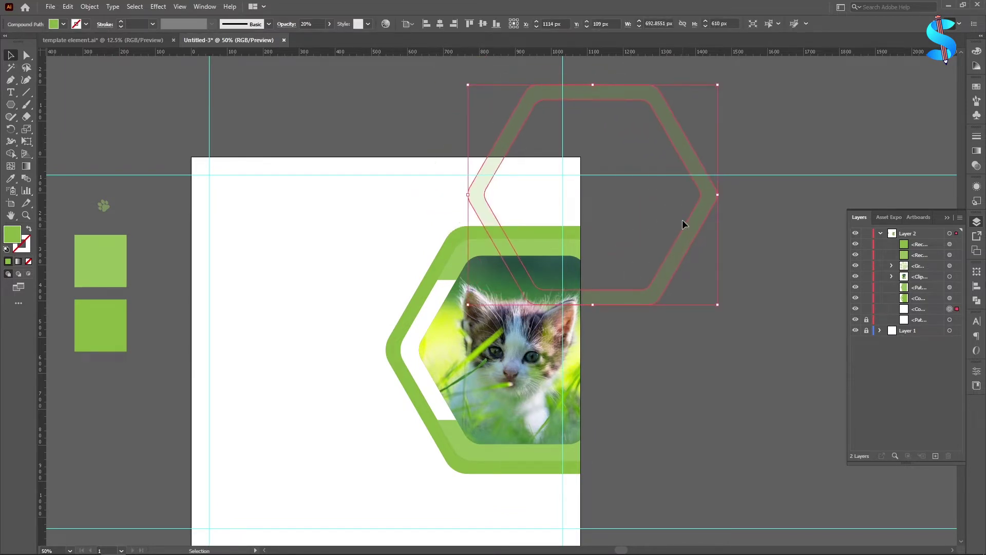
Duplicate the translucent hexagonal ring and place the copy over the artboard's lower-left corner.
scroll(695, 195, "down", 2)
scroll(696, 195, "down", 1)
left_click_drag(691, 173, 450, 410, "alt")
left_click_drag(451, 411, 434, 392)
left_click(198, 338)
Bring the crumpled-paper texture over from the template element document and fit it to the artboard at 1080 × 1080 px.
scroll(452, 315, "down", 2)
scroll(452, 316, "down", 1)
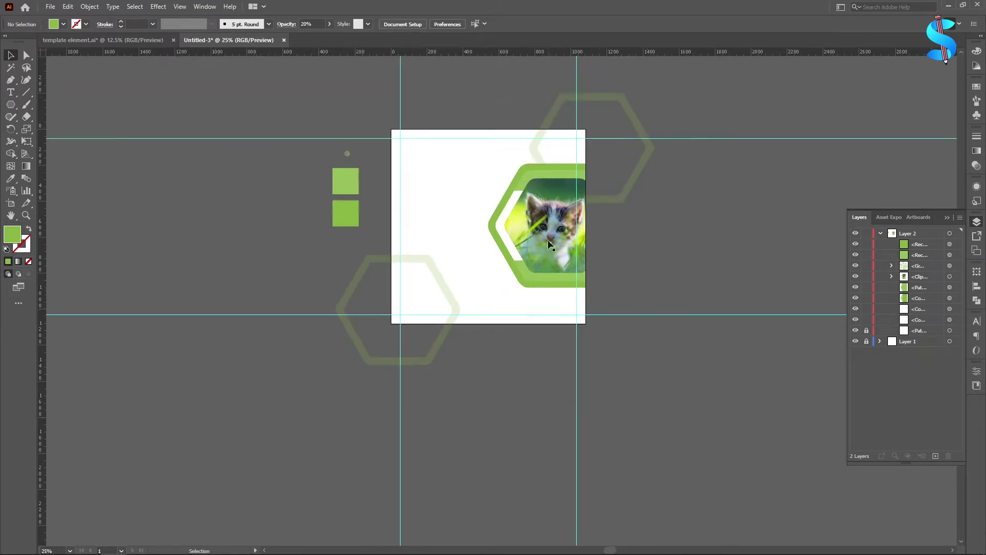
left_click(95, 39)
left_click_drag(728, 408, 217, 39)
left_click_drag(461, 166, 461, 166)
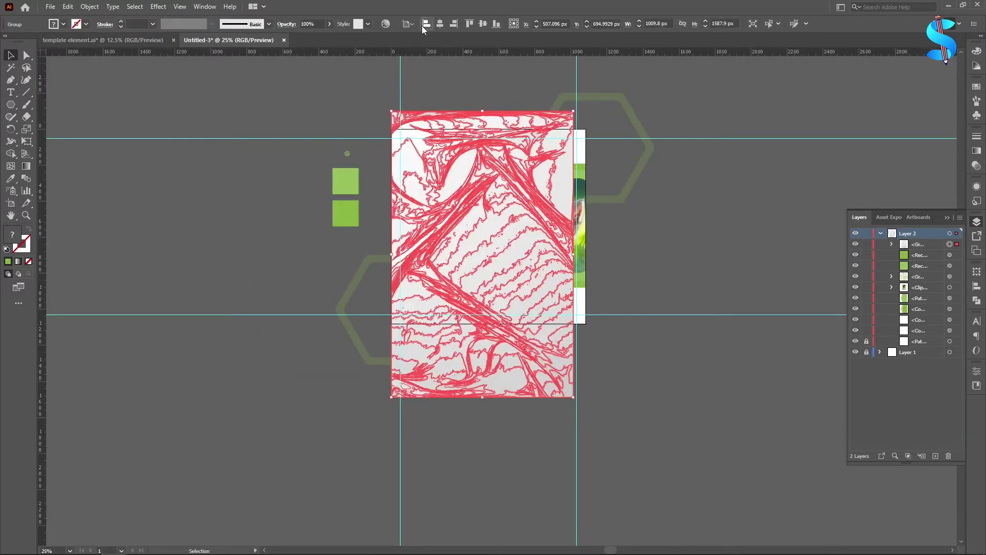
left_click(469, 24)
scroll(572, 368, "down", 2)
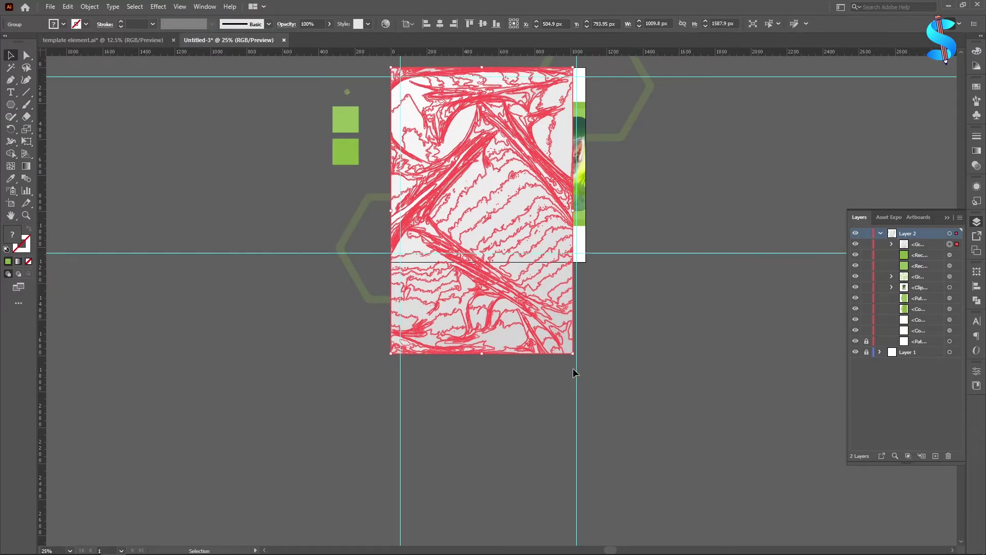
left_click_drag(572, 354, 600, 262)
Move the paper texture behind the hexagonal rings, just above the locked background, and set its opacity to 50%.
left_click_drag(926, 247, 923, 335)
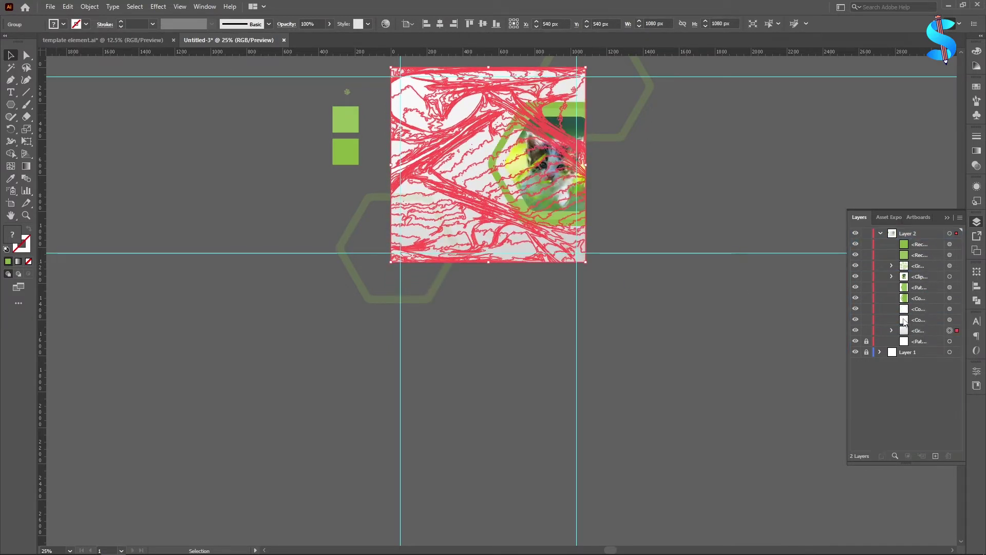
left_click(307, 24)
type("50")
key("Return")
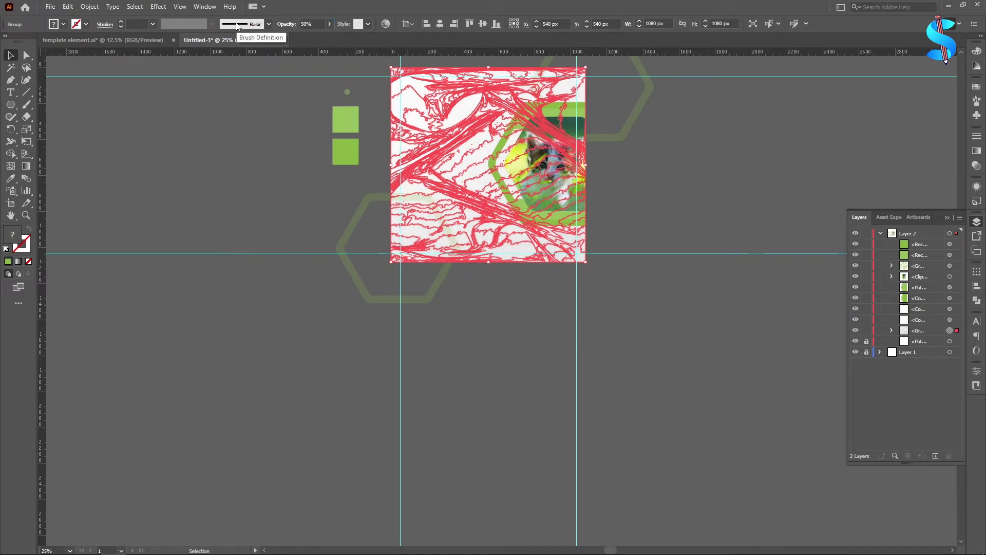
left_click(152, 172)
Add a line of placeholder text, enlarge it to about 143 pt and place it on the upper part of the artboard.
scroll(477, 124, "up", 2)
scroll(480, 142, "up", 5)
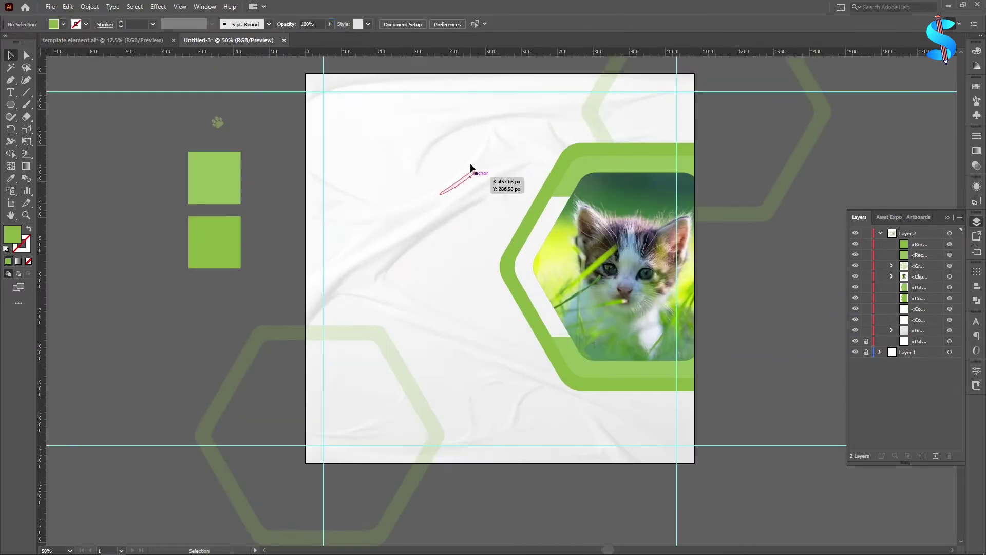
scroll(471, 166, "up", 1)
scroll(472, 163, "down", 3)
scroll(581, 211, "down", 1)
scroll(546, 272, "down", 1)
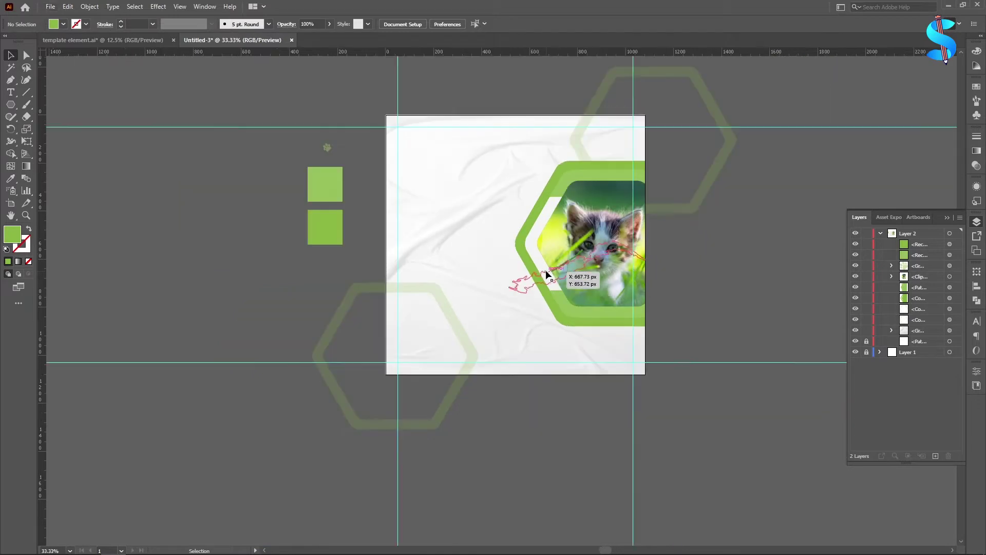
scroll(546, 272, "up", 4)
left_click(11, 93)
scroll(257, 201, "down", 1)
left_click(252, 207)
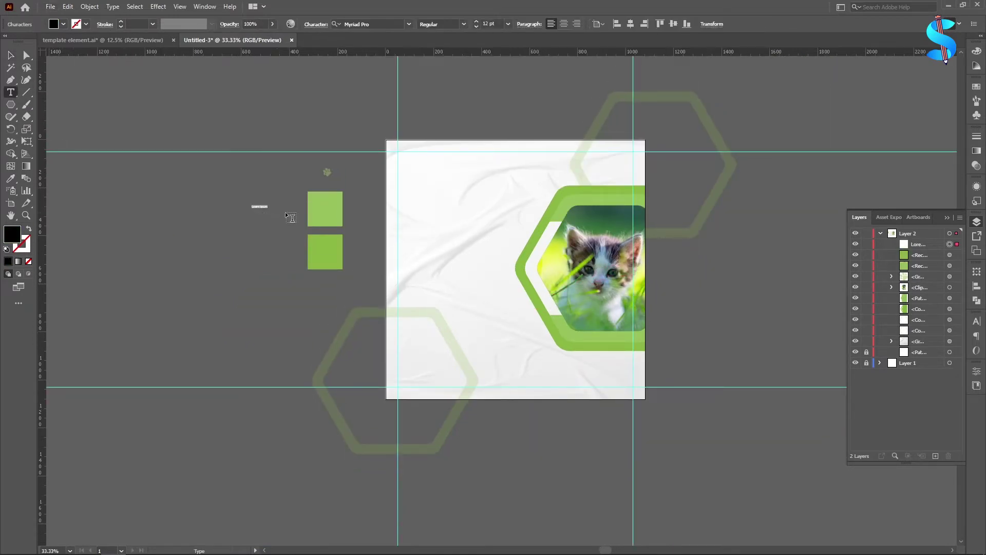
left_click(11, 57)
left_click_drag(268, 212, 473, 205)
Replace the placeholder headline text with "Pet Adoption &".
left_click(11, 93)
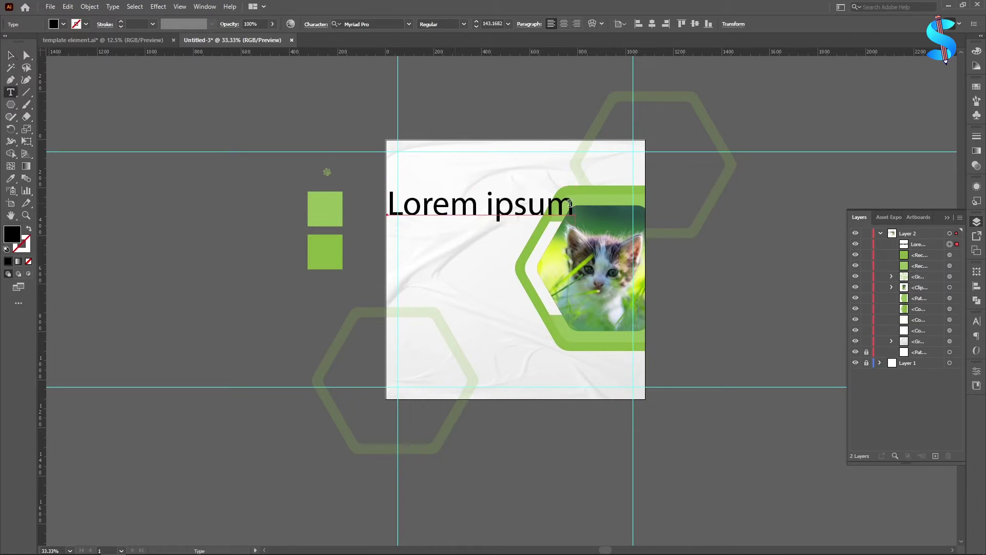
left_click_drag(573, 205, 255, 196)
type("Pet Adop")
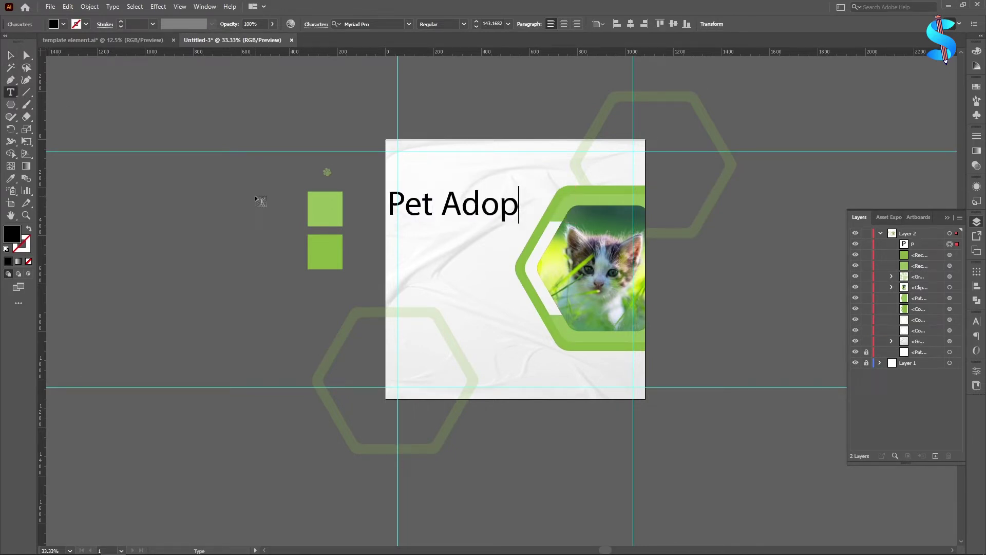
type("tion")
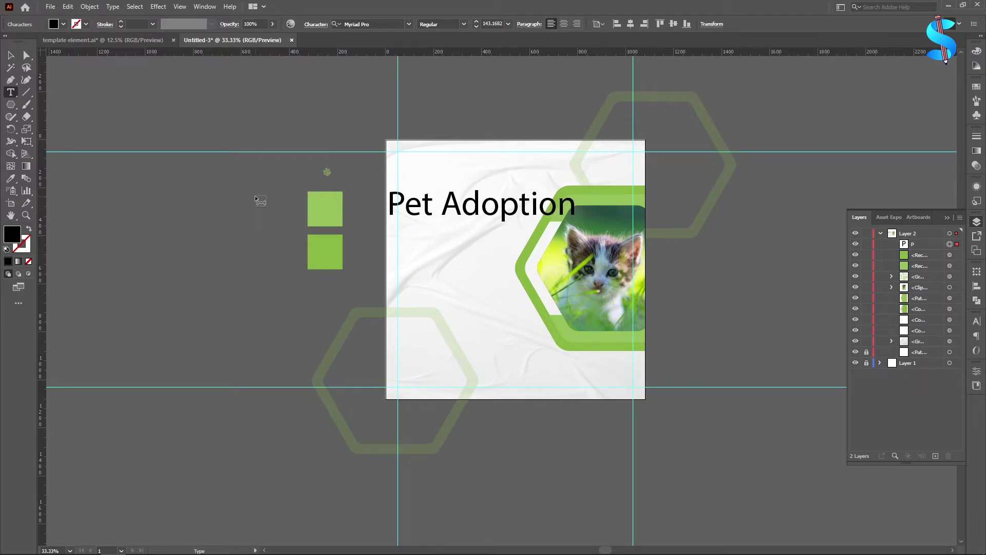
type(" &")
left_click(10, 55)
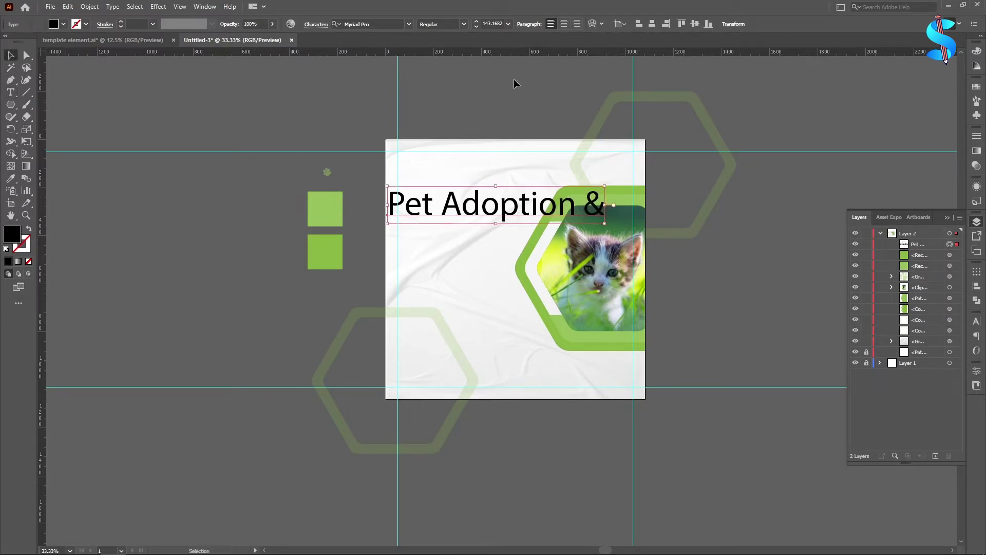
Set the headline font to The Bigger The Better and scale the text down to about 96 pt.
left_click(380, 24)
left_click(391, 73)
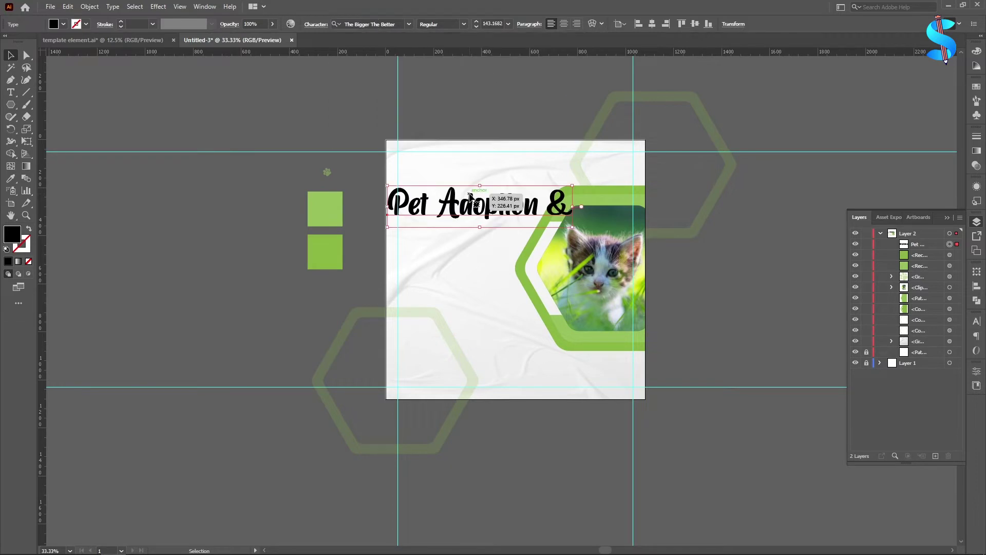
left_click_drag(572, 227, 511, 214)
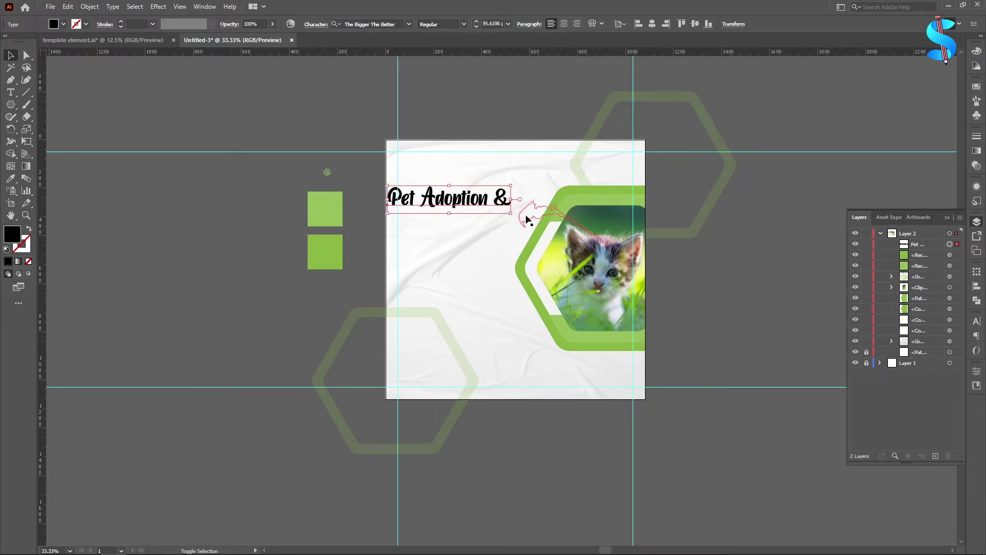
Duplicate the headline directly below itself at the left margin guide and change the copy's text to "Fundraiser".
scroll(456, 199, "up", 2)
left_click_drag(455, 199, 459, 267)
left_click(15, 93)
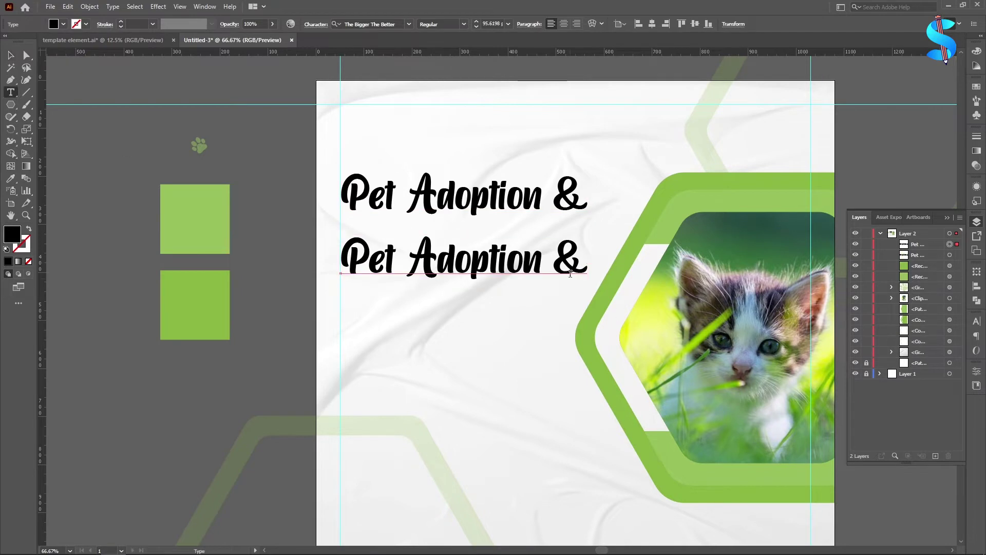
triple_click(545, 252)
type("Fu")
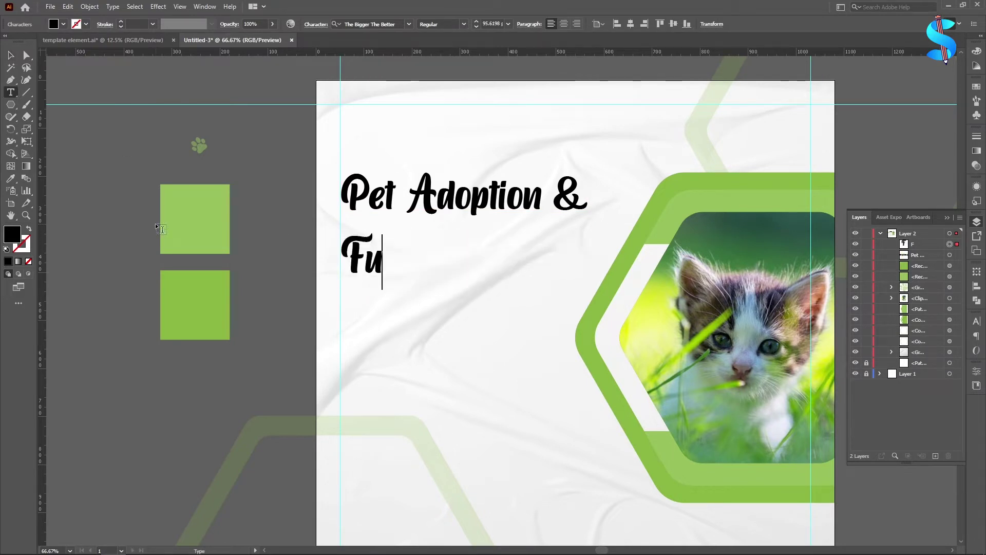
type("ndra")
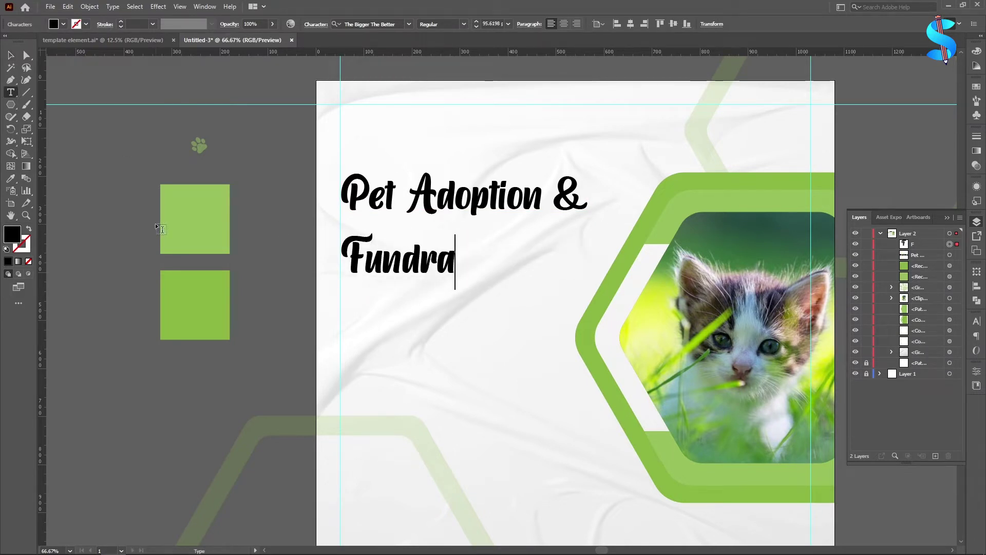
type("iser")
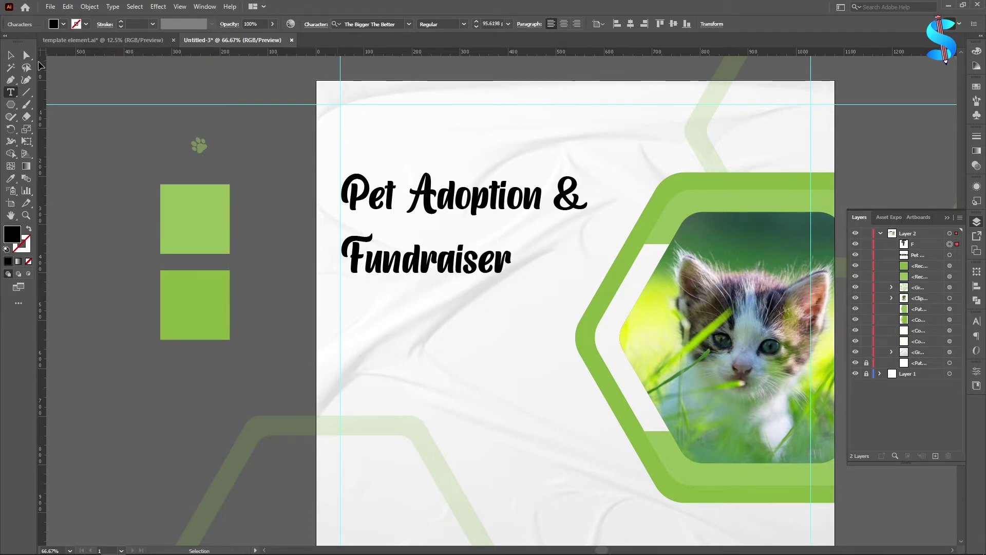
key("Escape")
Enlarge the "Fundraiser" line to about 140 pt and move it up closer beneath "Pet Adoption &".
scroll(511, 258, "down", 2)
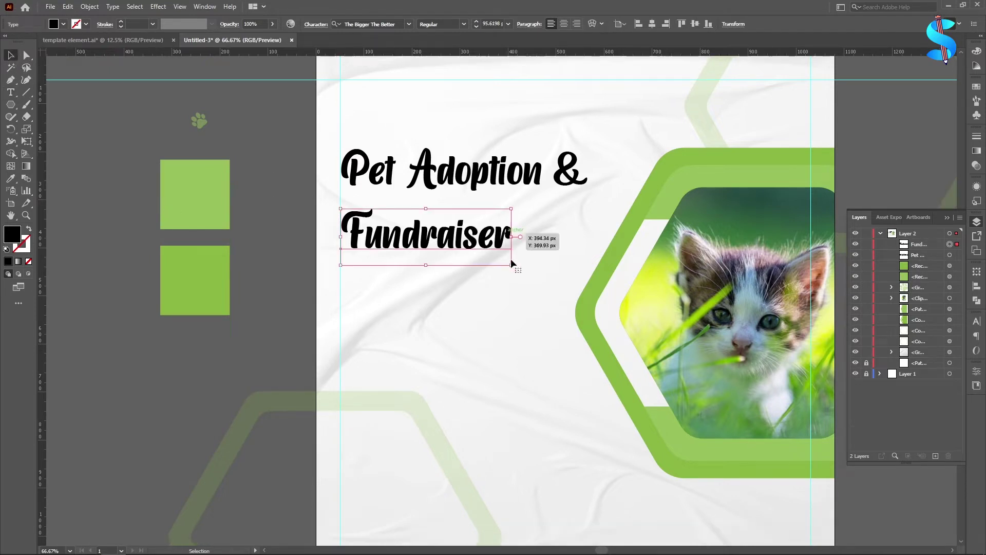
left_click_drag(511, 259, 591, 279)
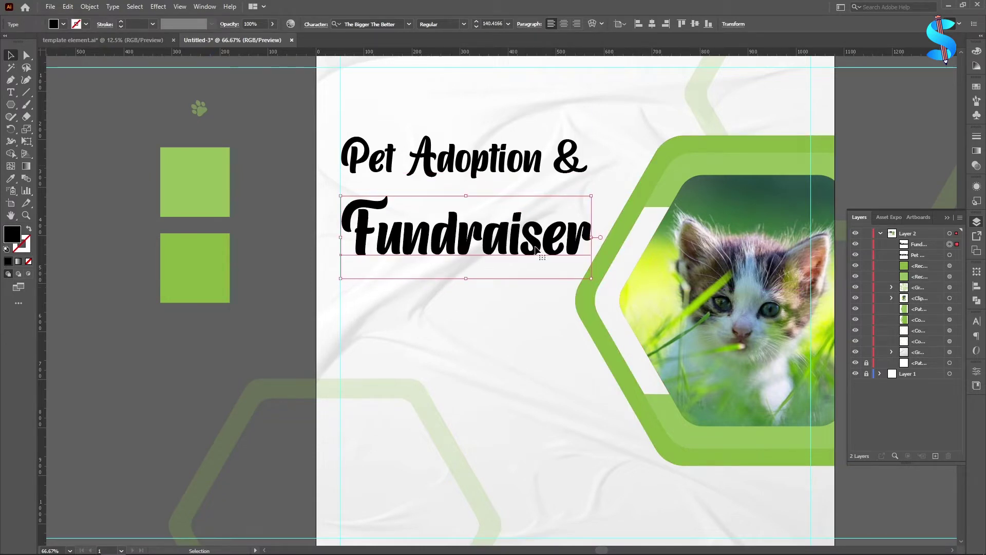
left_click_drag(535, 248, 516, 240)
key("Down")
key("Down")
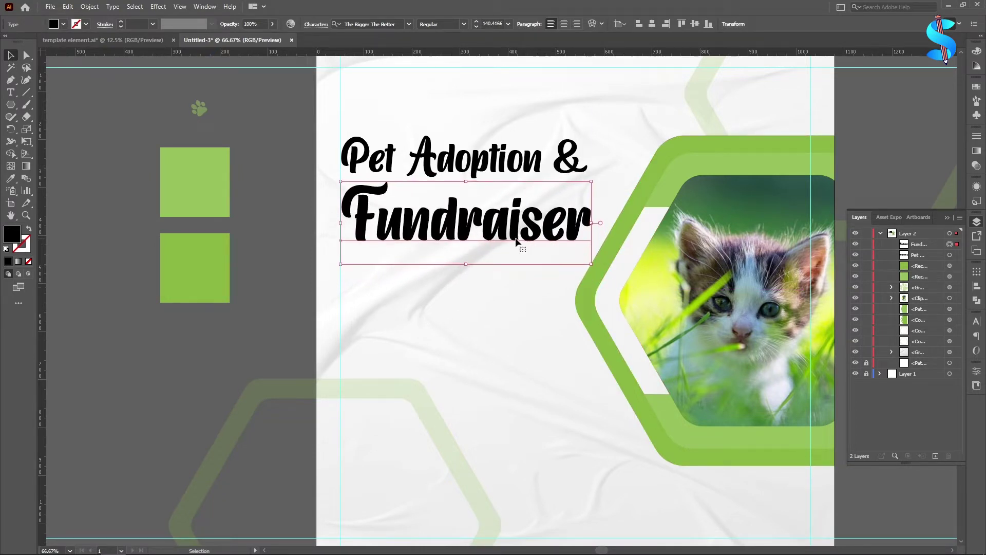
Recolour both headline lines with the outer hexagon's green and scale them down slightly together.
left_click(473, 167, "shift")
key("i")
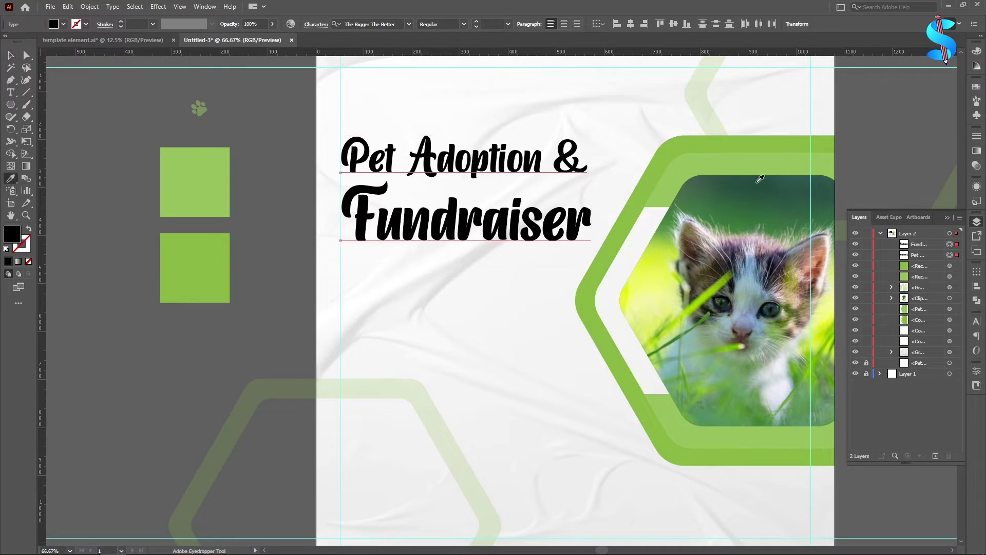
left_click(663, 150)
left_click(11, 55)
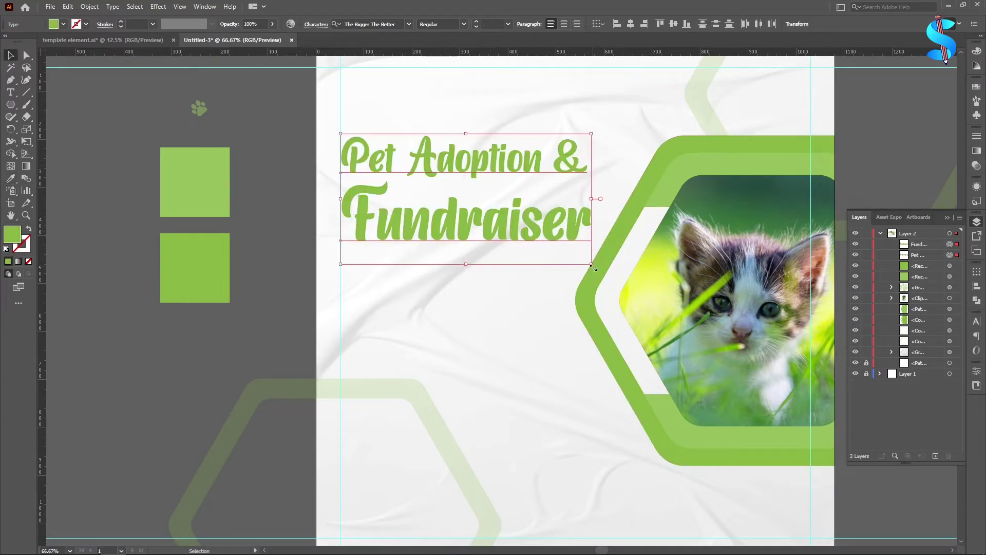
left_click_drag(592, 264, 576, 261)
scroll(465, 264, "down", 1)
scroll(465, 264, "down", 2)
left_click(193, 296)
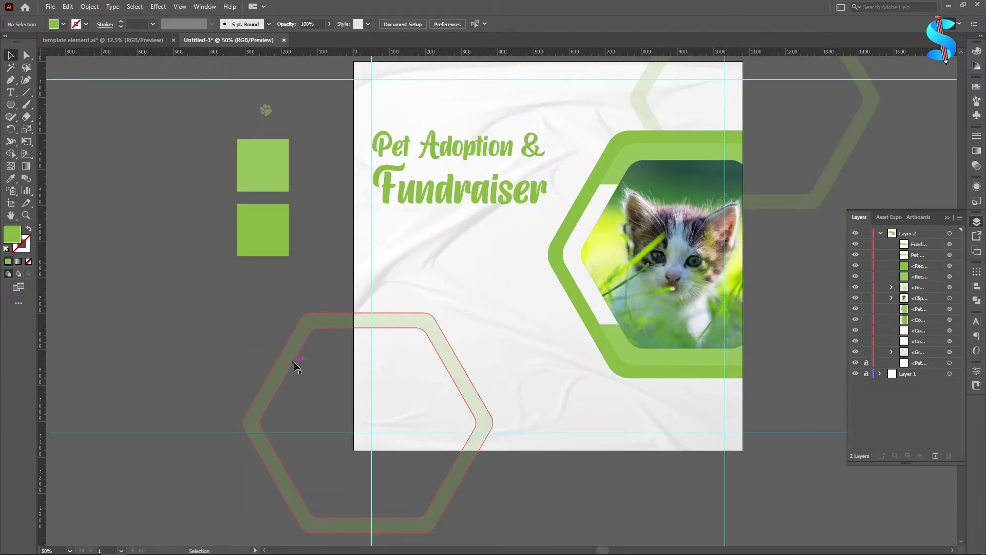
Draw a thin green rectangle about 249 × 7 px below "Fundraiser", starting at the left margin guide.
right_click(11, 105)
left_click(47, 106)
scroll(424, 240, "up", 2)
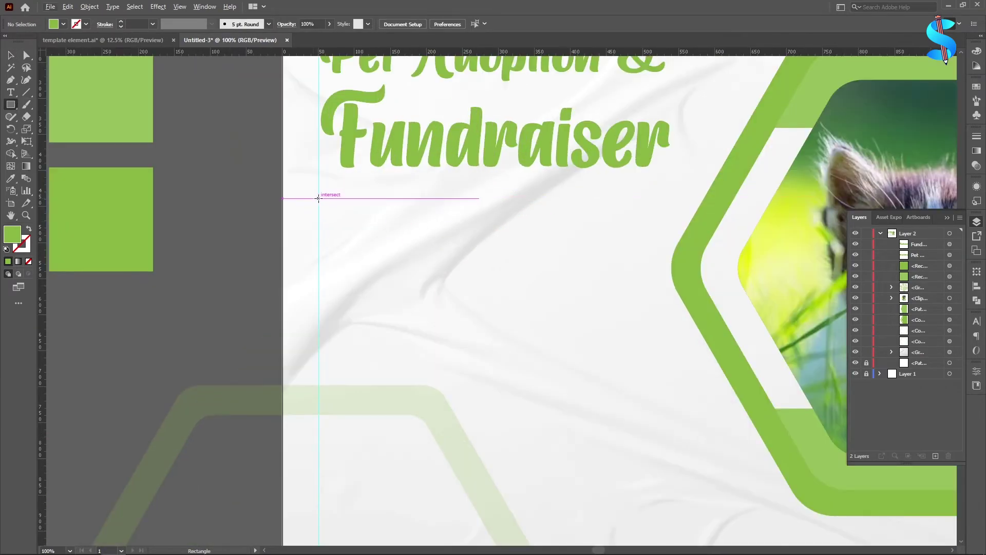
mouse_move(319, 198)
left_mouse_down()
mouse_move(517, 199)
mouse_move(502, 199)
left_mouse_up()
key("v")
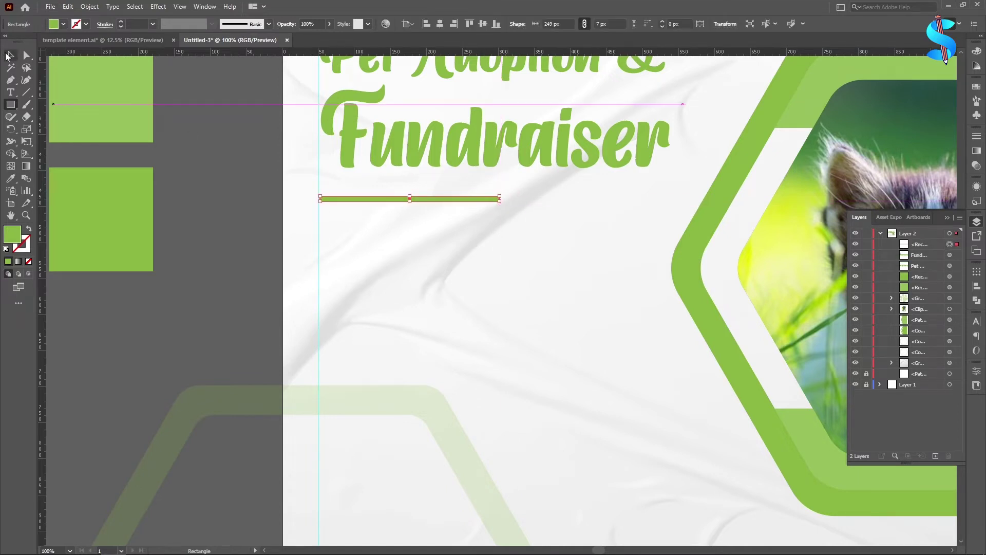
scroll(348, 193, "up", 4)
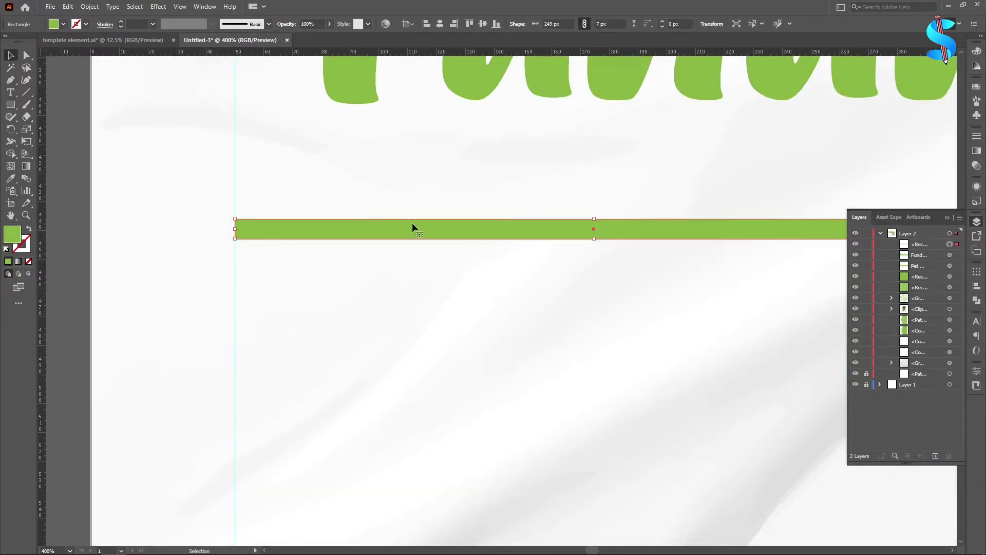
scroll(437, 232, "down", 5)
Add a placeholder "Lorem ipsum" line on the pasteboard beside the green sample squares and set its font to Montserrat Regular.
left_click(290, 261)
scroll(362, 298, "down", 2)
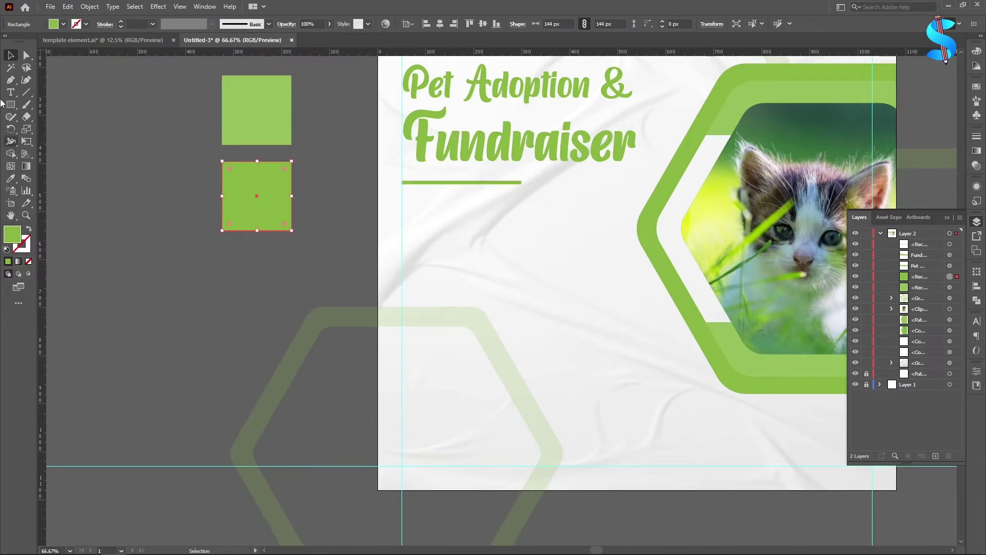
left_click(10, 93)
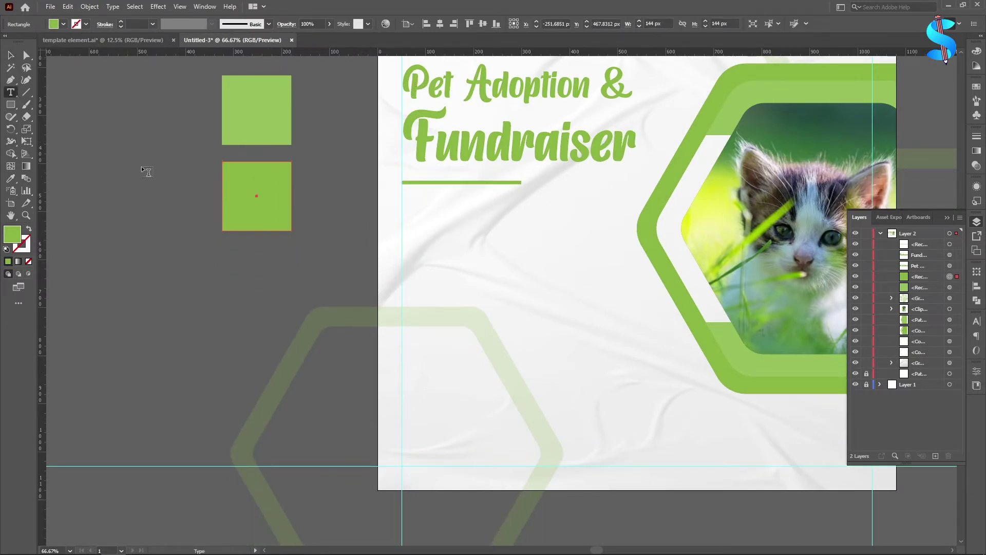
left_click(176, 230)
key("Escape")
left_click(375, 24)
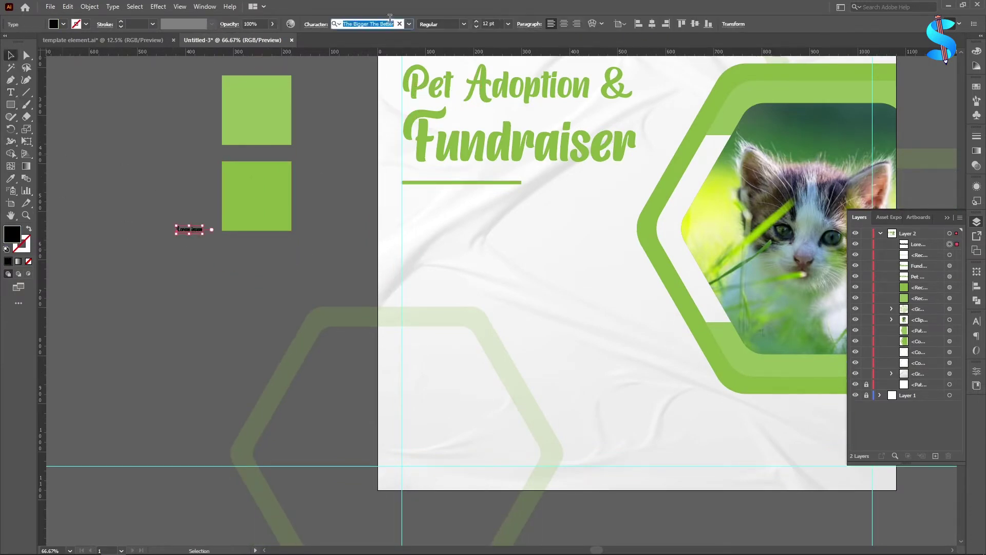
type("mon")
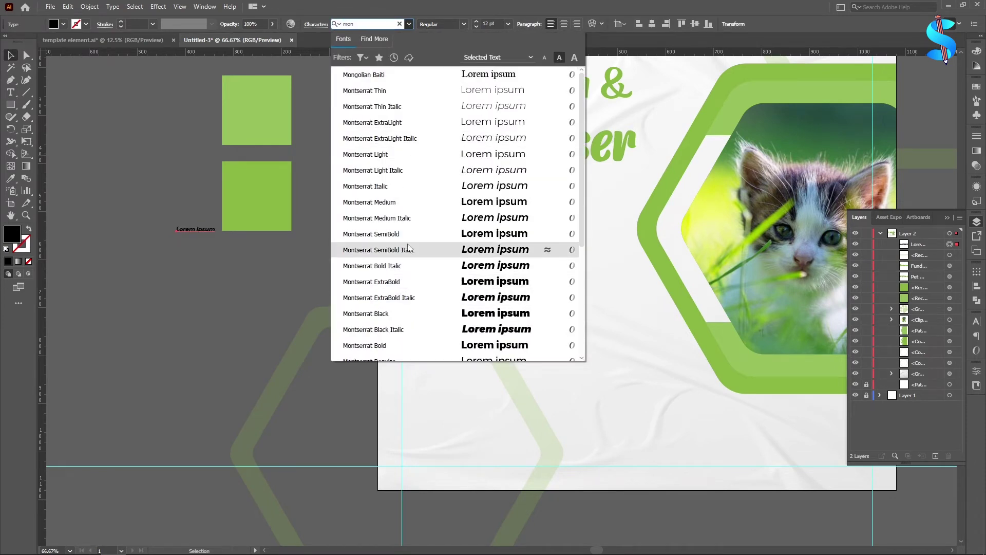
scroll(400, 247, "down", 3)
left_click(380, 215)
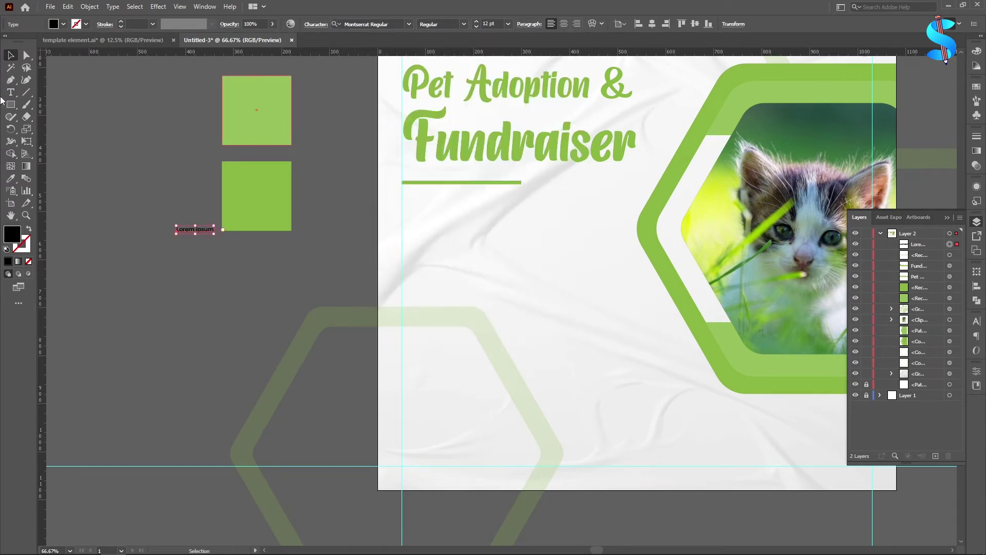
left_click(99, 136)
Draw a text area of about 430 × 95 px filled with placeholder text below the green bar, starting at the left margin guide.
key("t")
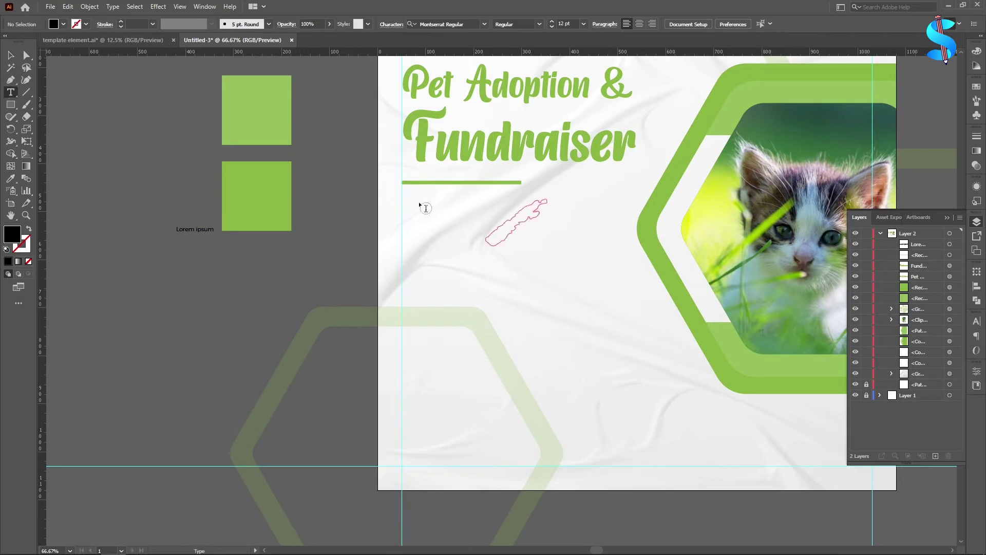
left_click_drag(402, 198, 610, 245)
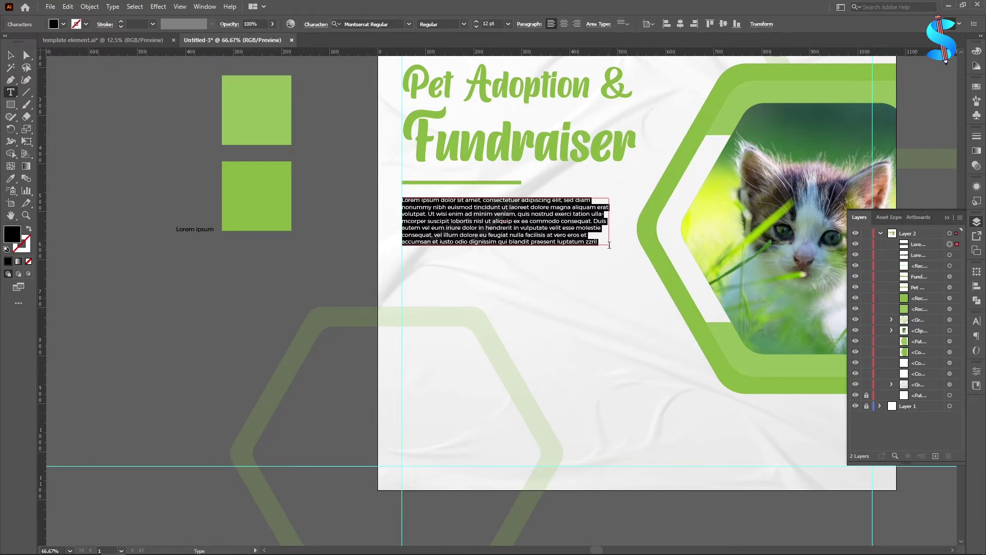
left_click(9, 56)
scroll(537, 229, "up", 3)
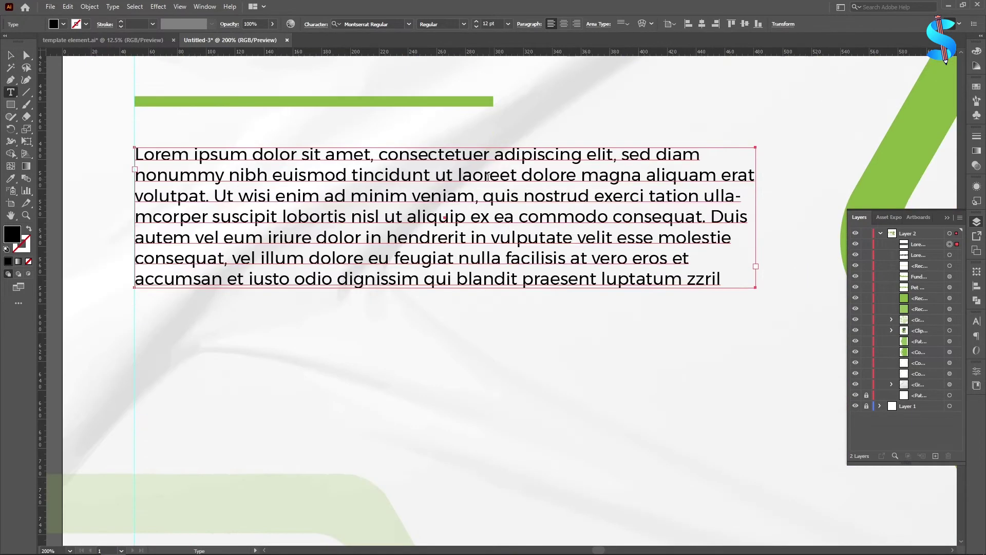
Set the paragraph to 25 pt and shorten its text to "Lorem ipsum dolor sit amet, consectetuer adipiscing elit,".
left_click_drag(274, 175, 810, 322)
key("BackSpace")
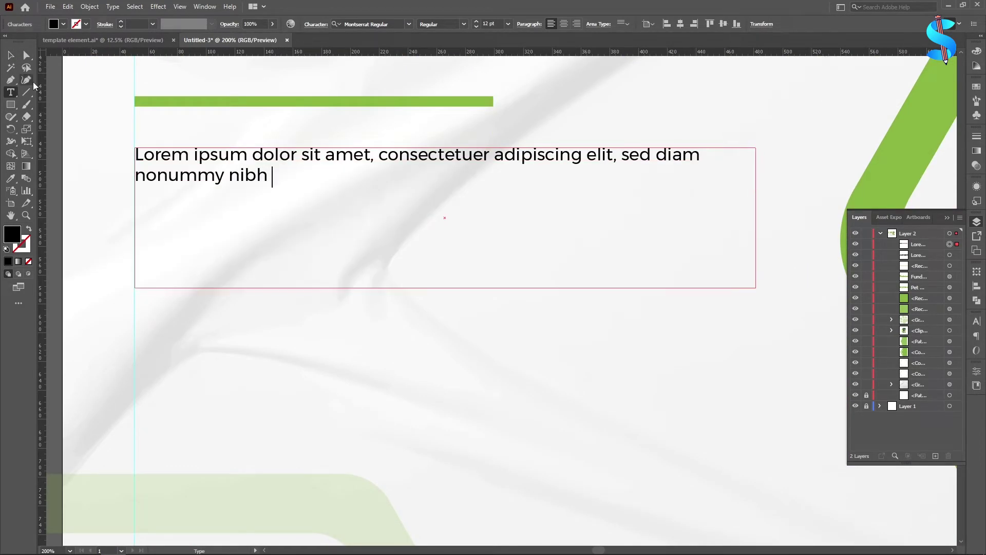
left_click(11, 67)
left_click(476, 22)
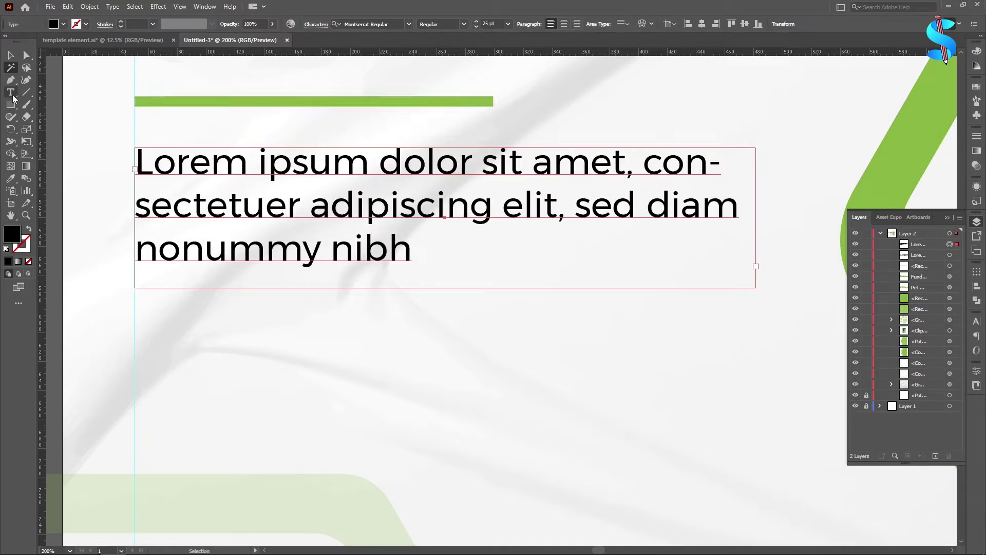
left_click_drag(581, 199, 808, 330)
key("BackSpace")
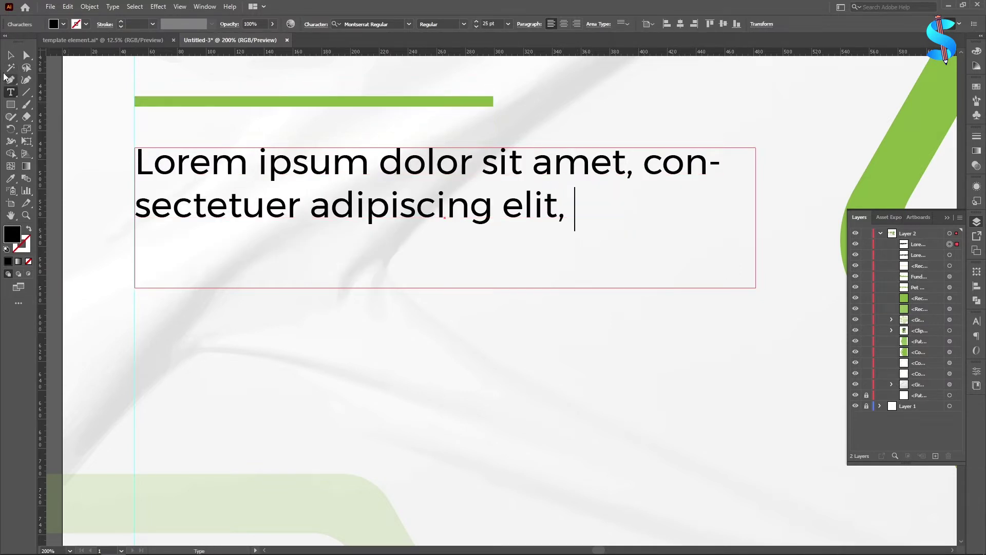
Increase the paragraph's leading to about 36 pt.
left_click(10, 55)
left_click(327, 24)
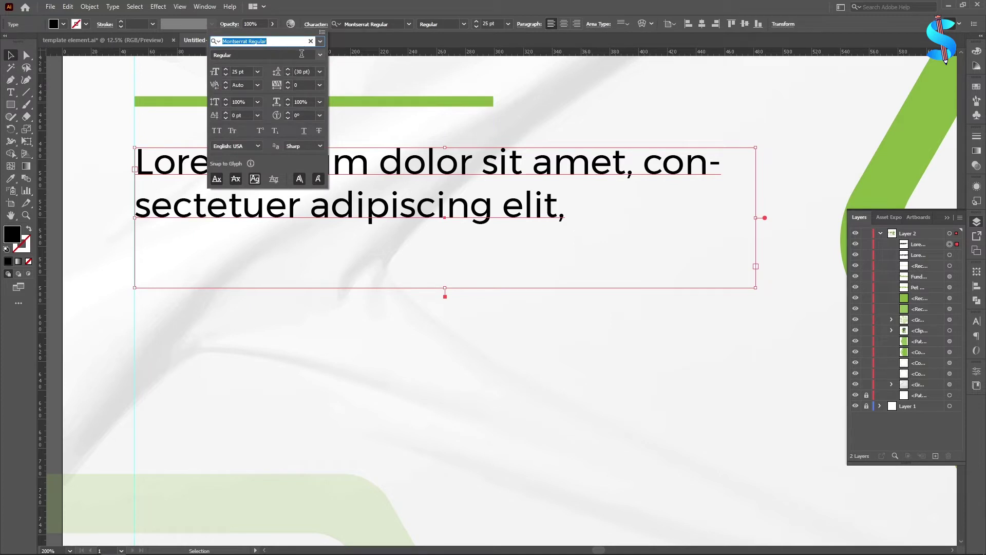
left_click(289, 69)
left_click(288, 69)
left_click(289, 69)
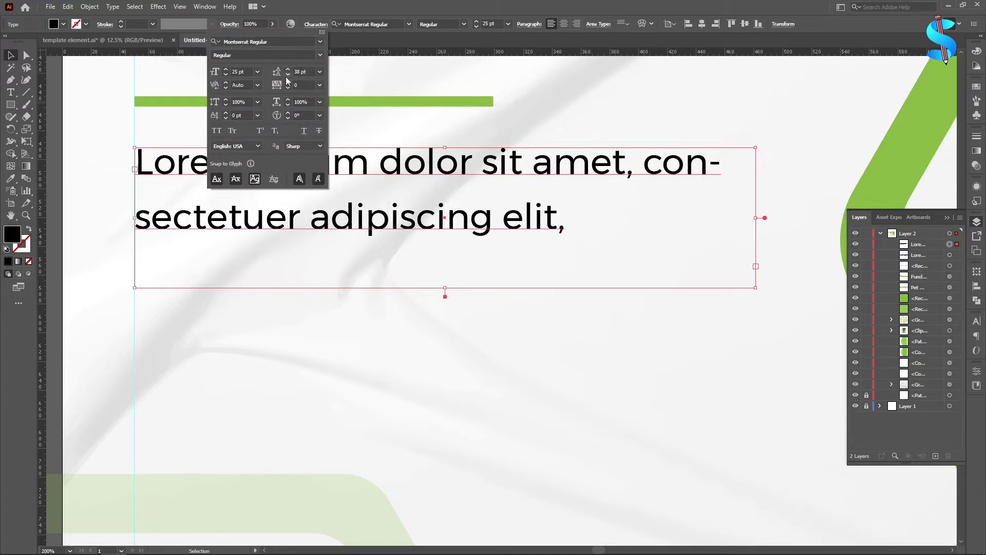
left_click(288, 75)
left_click(288, 75)
left_click(11, 56)
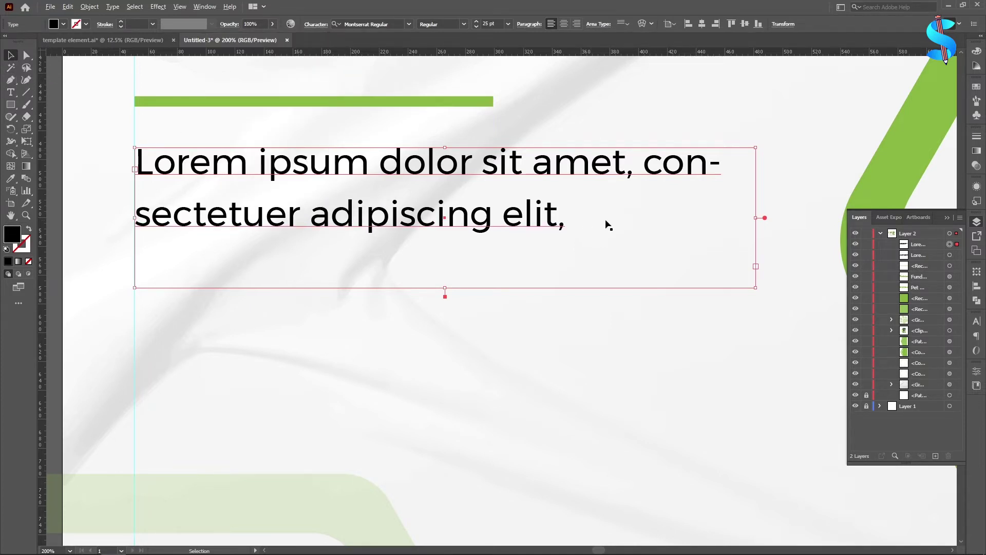
Remove "elit," from the end of the paragraph below the green bar.
scroll(628, 222, "down", 2)
scroll(411, 287, "up", 1)
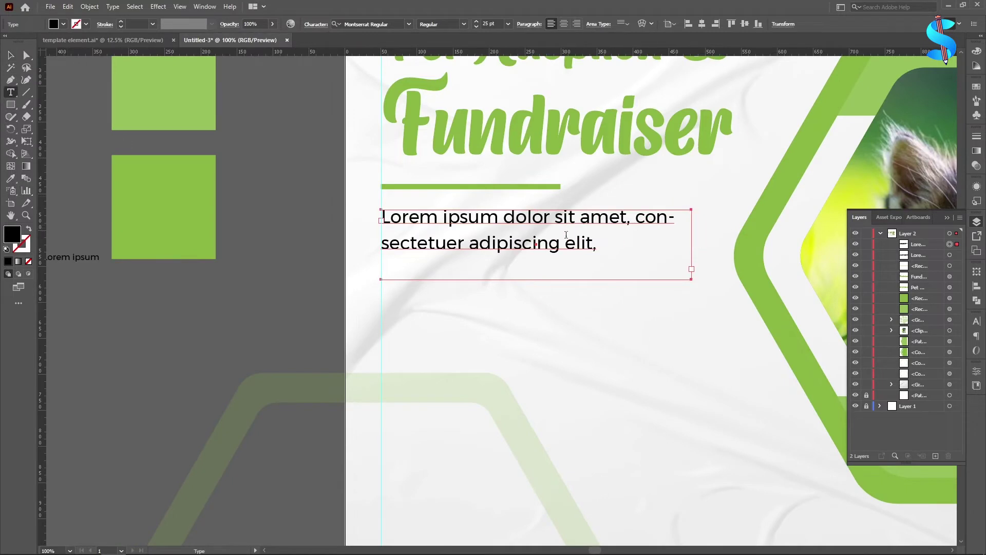
left_click_drag(561, 243, 598, 242)
key("BackSpace")
left_click(11, 55)
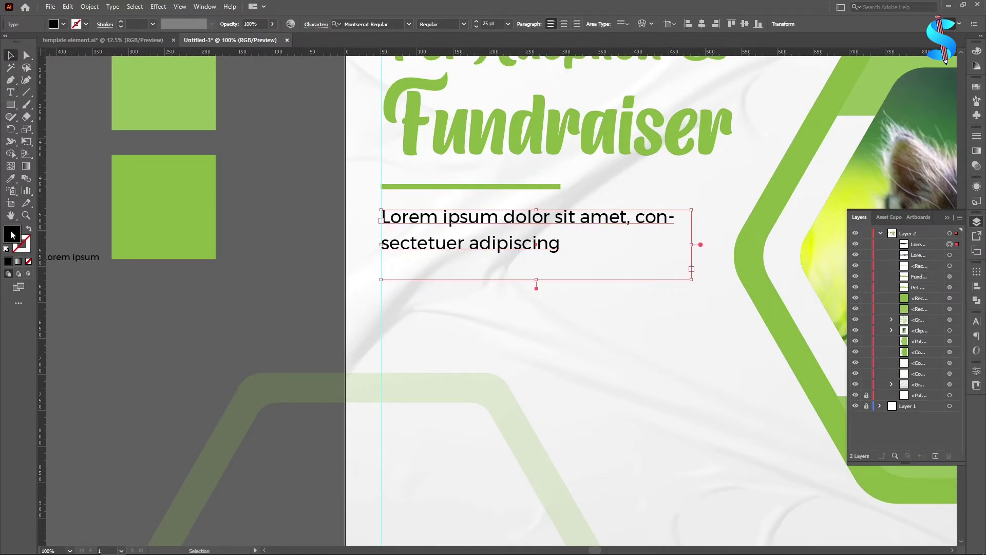
Recolour the two-line paragraph to dark grey #333333.
double_click(12, 234)
type("333333")
left_click(603, 219)
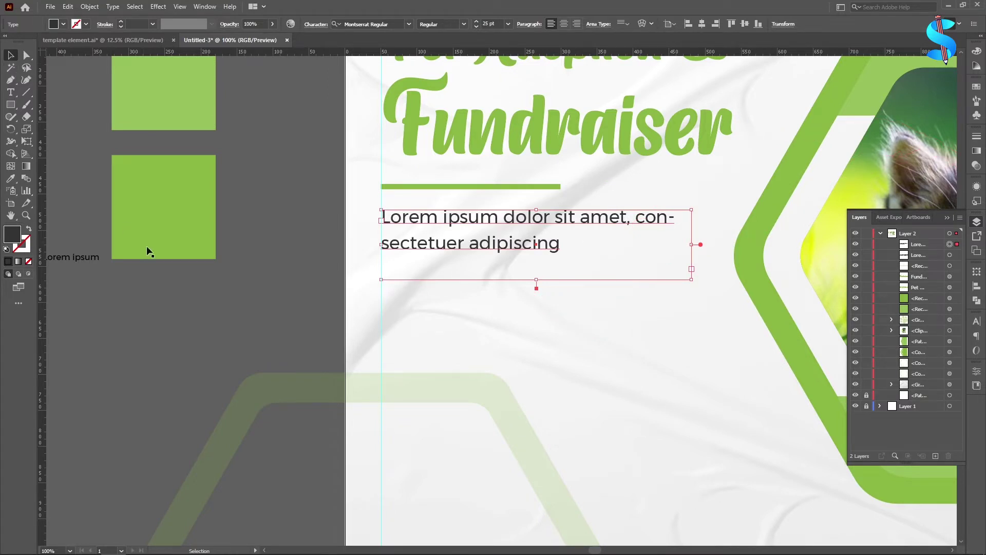
Nudge the paragraph slightly down, away from the green bar, and deselect it.
key("Down")
key("Down")
key("Down")
key("Down")
key("Down")
key("Down")
key("Down")
key("Down")
key("Down")
key("Down")
left_click(219, 265)
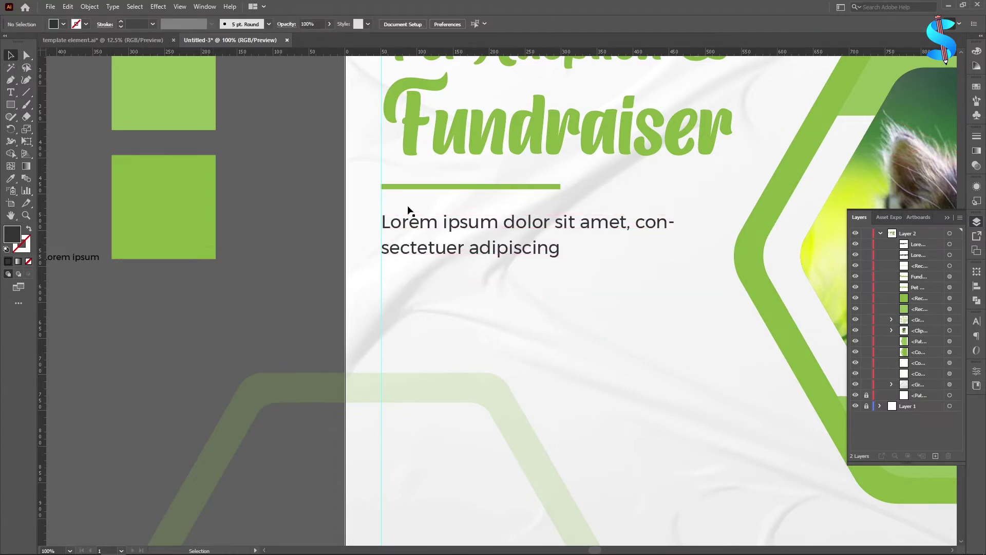
Set the pasteboard placeholder line in The Bigger The Better, enlarge it to about 38 pt and place it below the paragraph near the left margin guide.
scroll(448, 198, "down", 2)
scroll(457, 178, "down", 5)
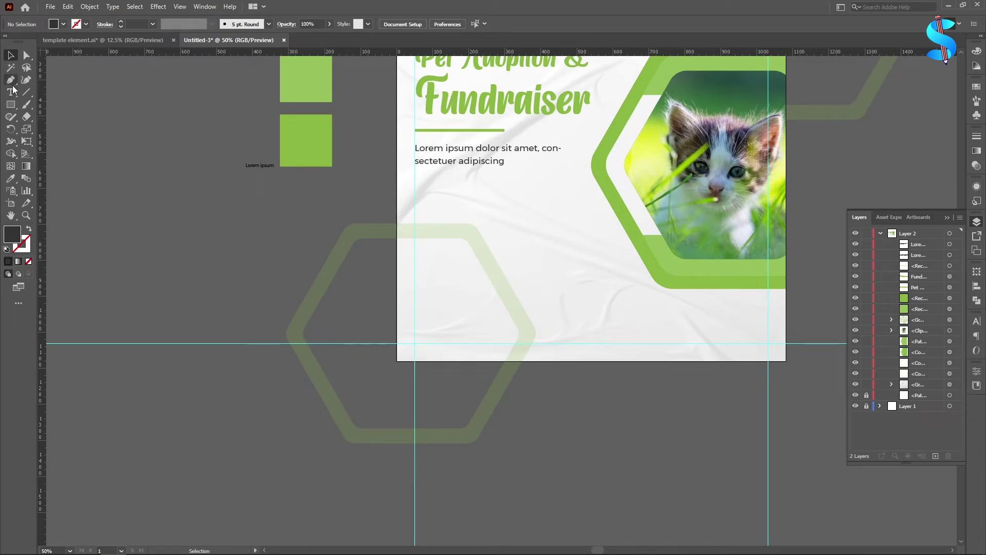
left_click(252, 167)
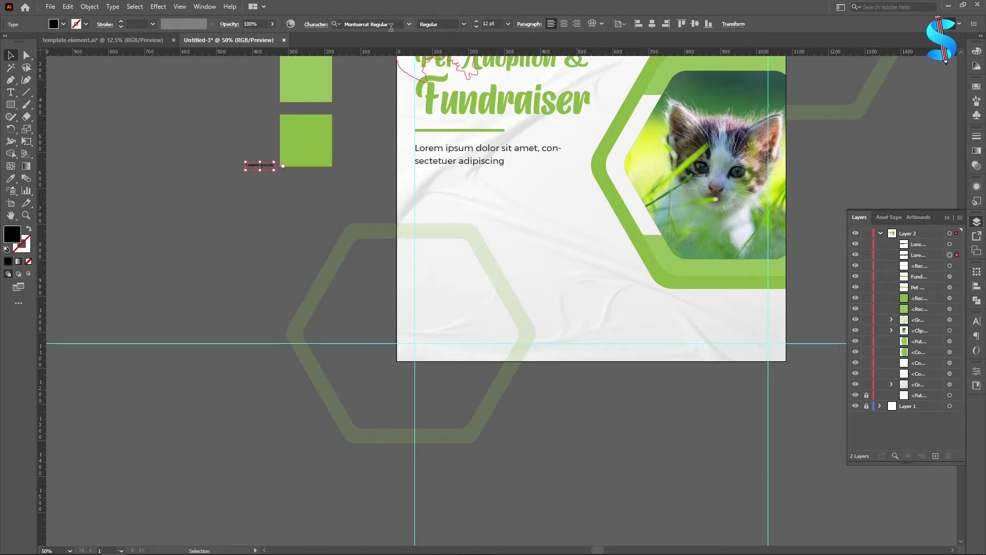
left_click(391, 24)
type("the")
left_click(496, 77)
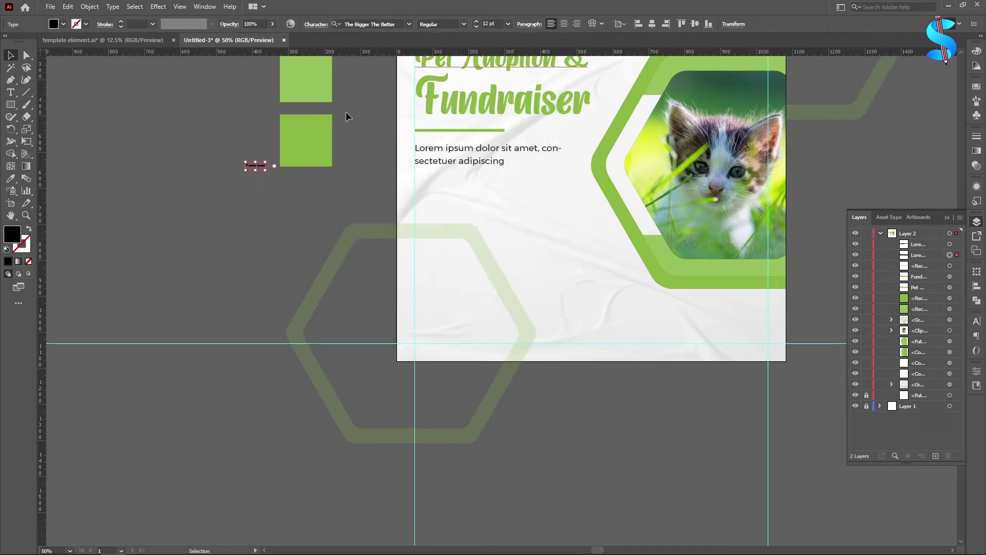
left_click_drag(265, 170, 286, 184)
left_click_drag(251, 171, 439, 205)
Replace the enlarged placeholder line's text with "Pet Wellness".
key("t")
scroll(474, 232, "up", 3)
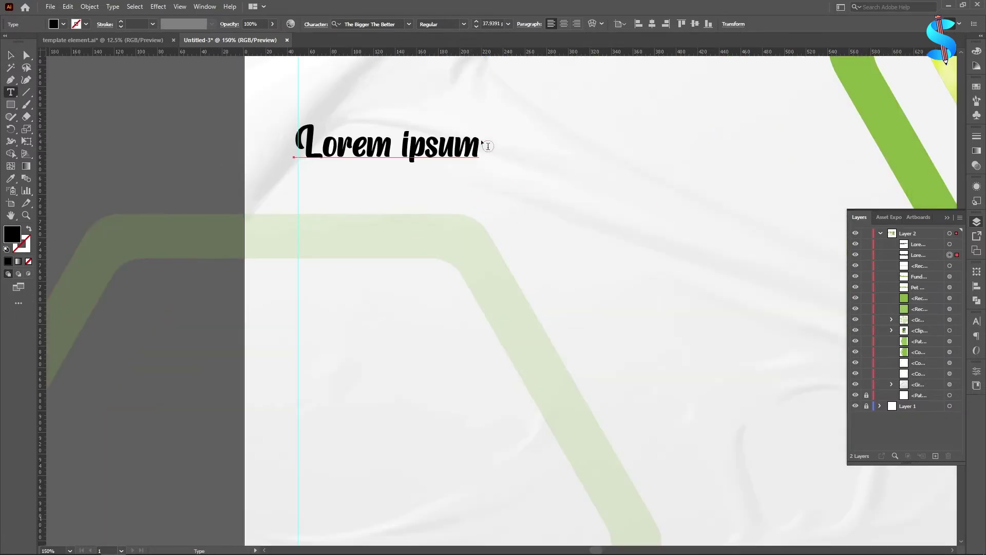
left_click_drag(480, 143, 409, 132)
key("ctrl+a")
type("P")
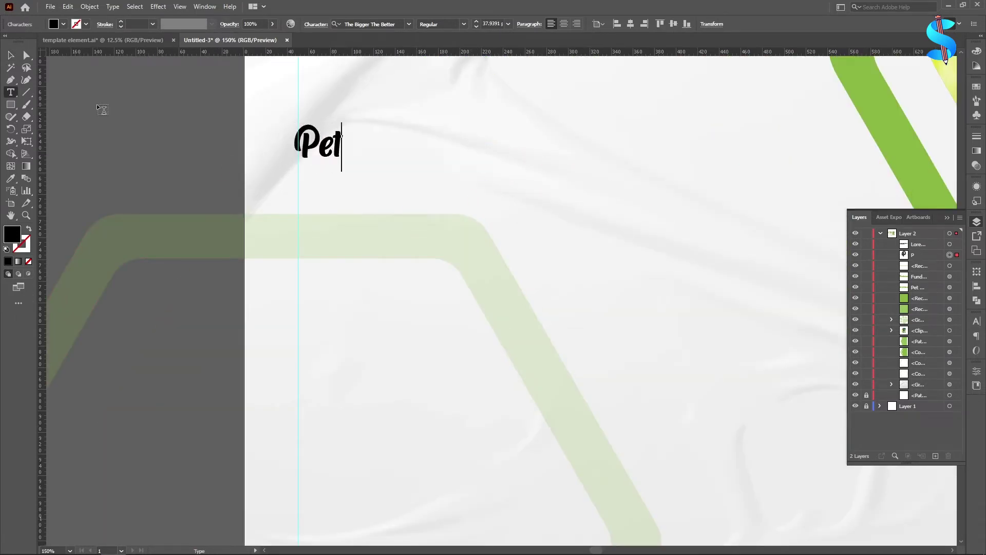
type("et Wellness")
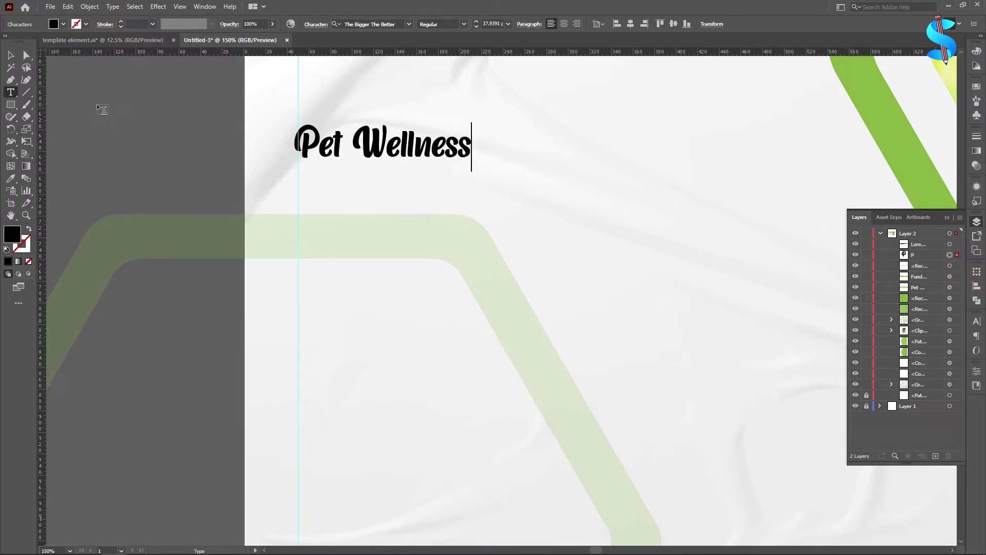
key("Escape")
Duplicate "Pet Wellness" twice straight below itself at equal spacing.
scroll(401, 138, "down", 1)
left_click_drag(401, 138, 400, 204)
key("ctrl+d")
Change the middle "Pet Wellness" copy to "Orgranic Pet Food".
left_click(11, 92)
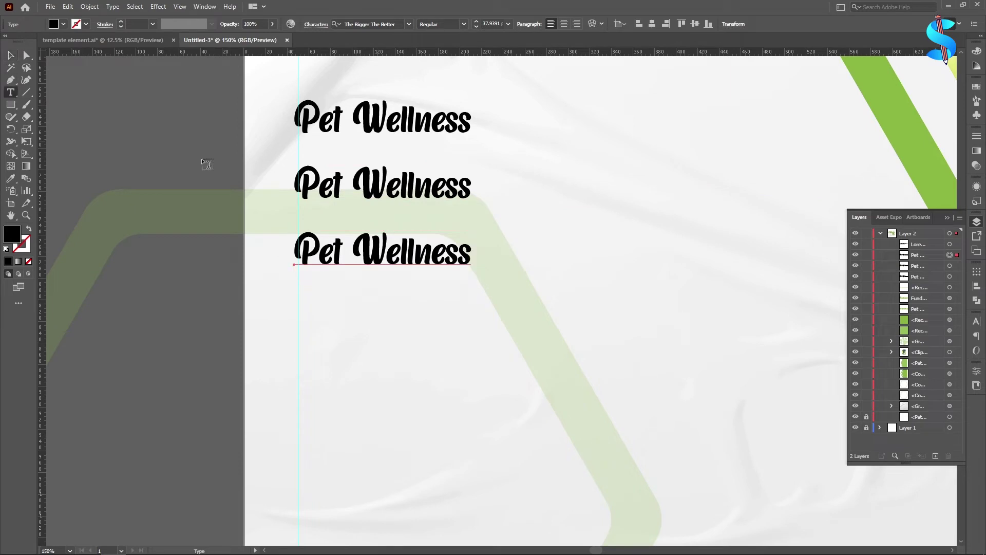
left_click_drag(467, 183, 131, 177)
type("Org")
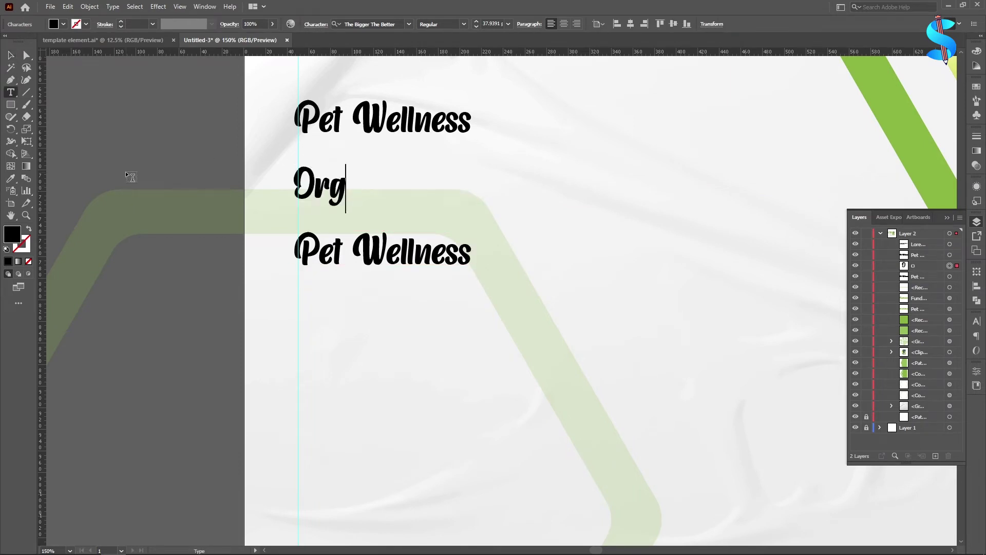
type("ranic Pet ")
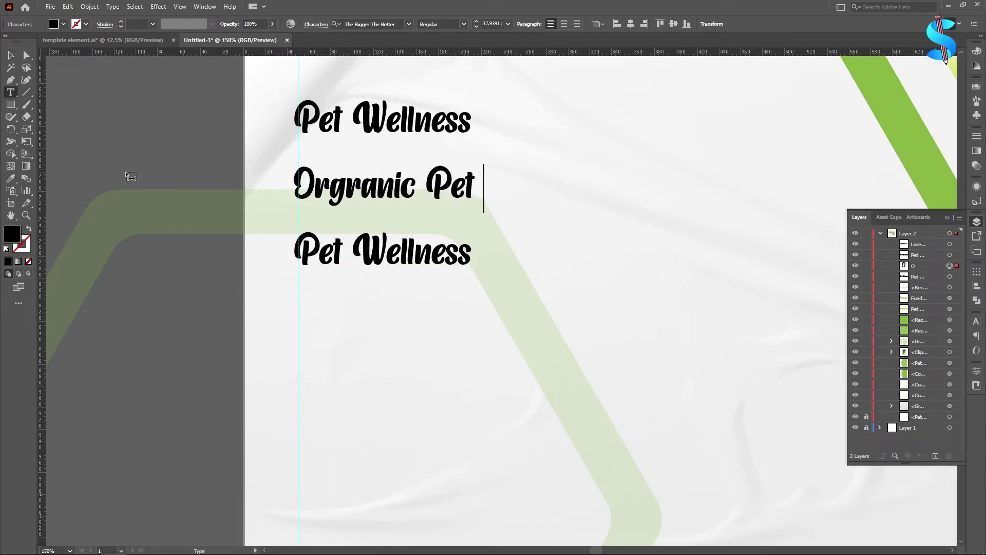
type("Food")
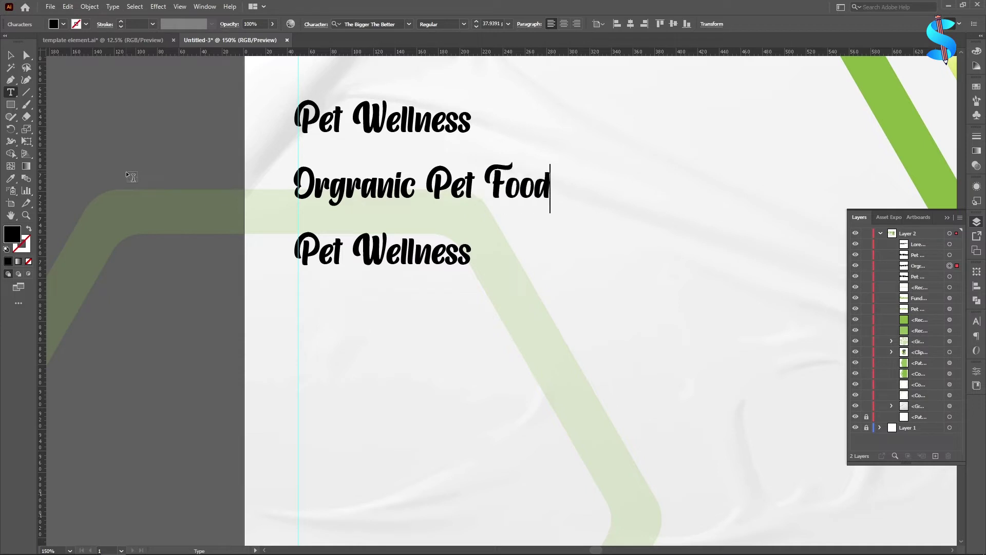
Change the lowest "Pet Wellness" copy to "Best Affortable".
left_click_drag(469, 252, 159, 213)
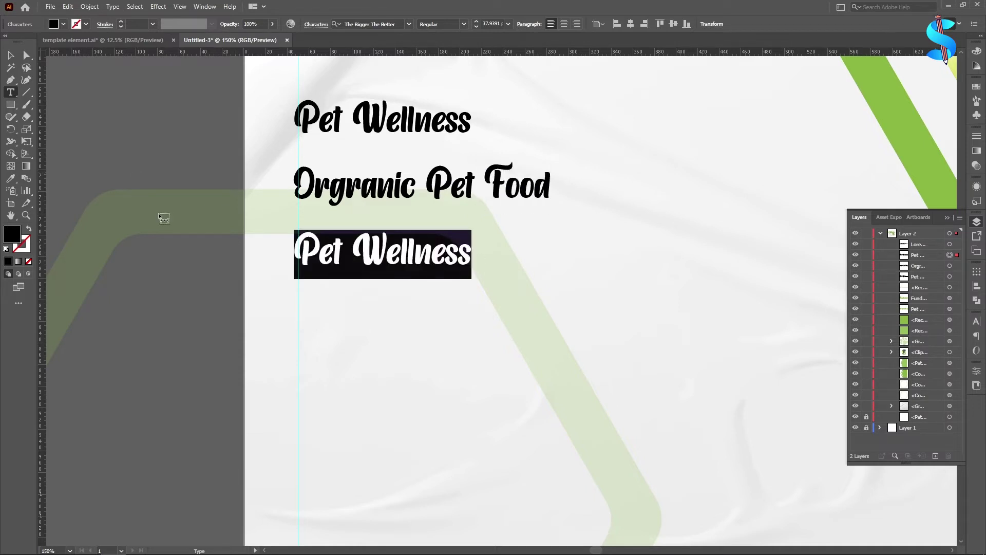
type("Beswl")
key("BackSpace")
key("BackSpace")
type("t ")
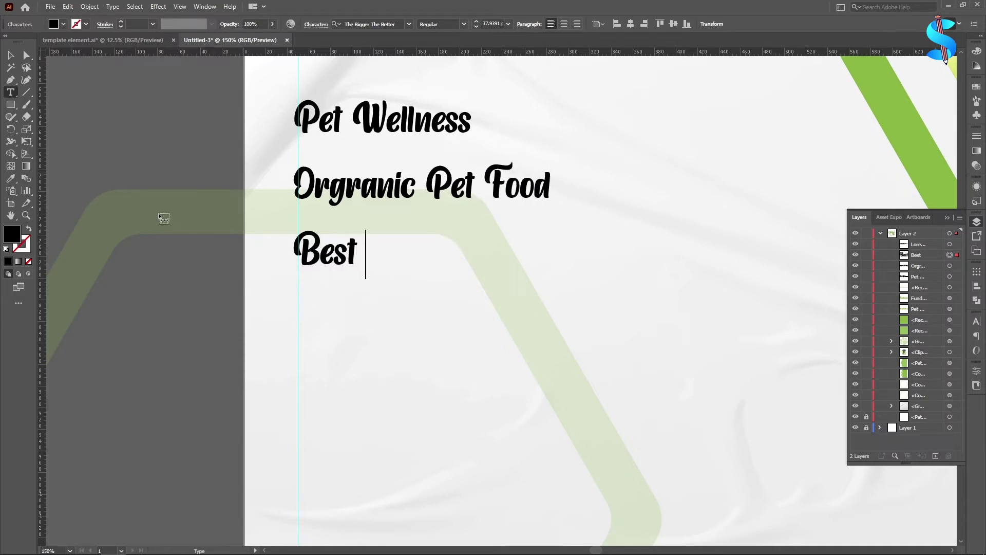
type("Aff")
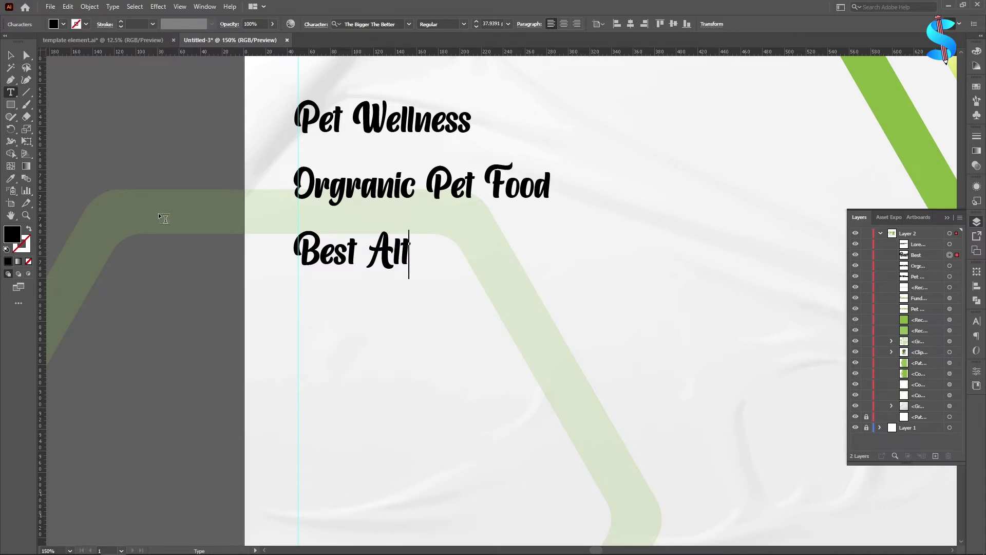
type("ortable")
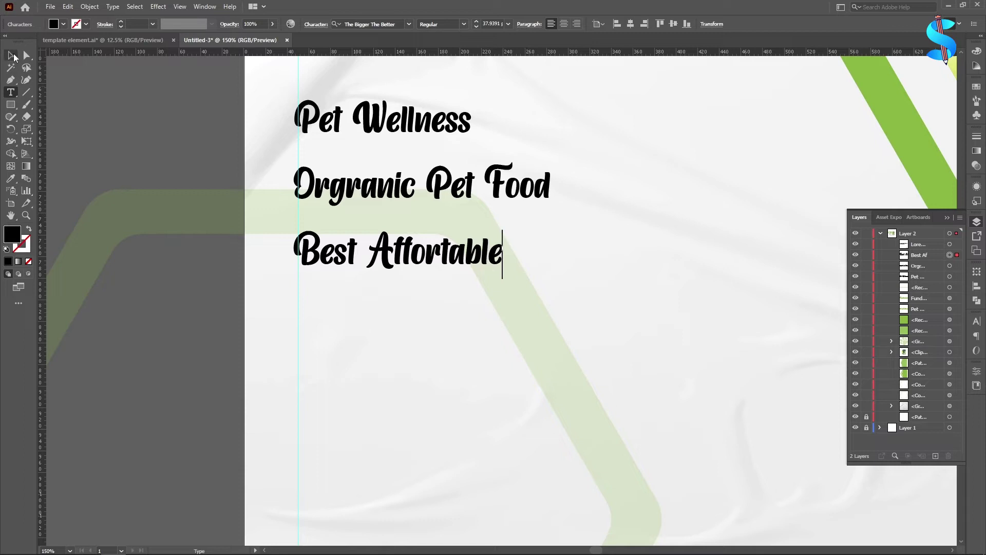
left_click(14, 55)
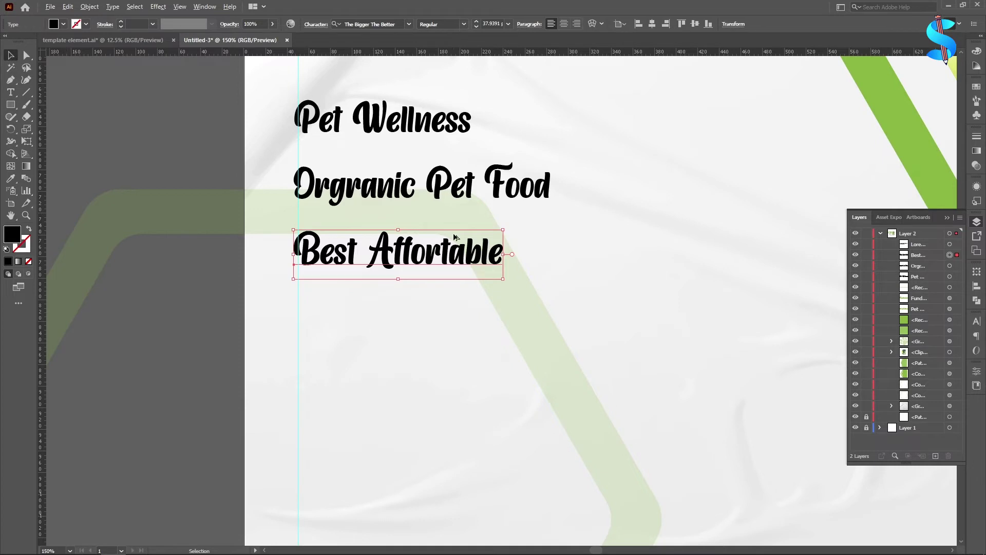
Move the three service lines together about 50 px to the right, leaving room beside the left margin guide.
scroll(456, 235, "down", 1)
left_click(404, 202, "shift")
left_click(409, 159, "shift")
left_click_drag(411, 161, 450, 162)
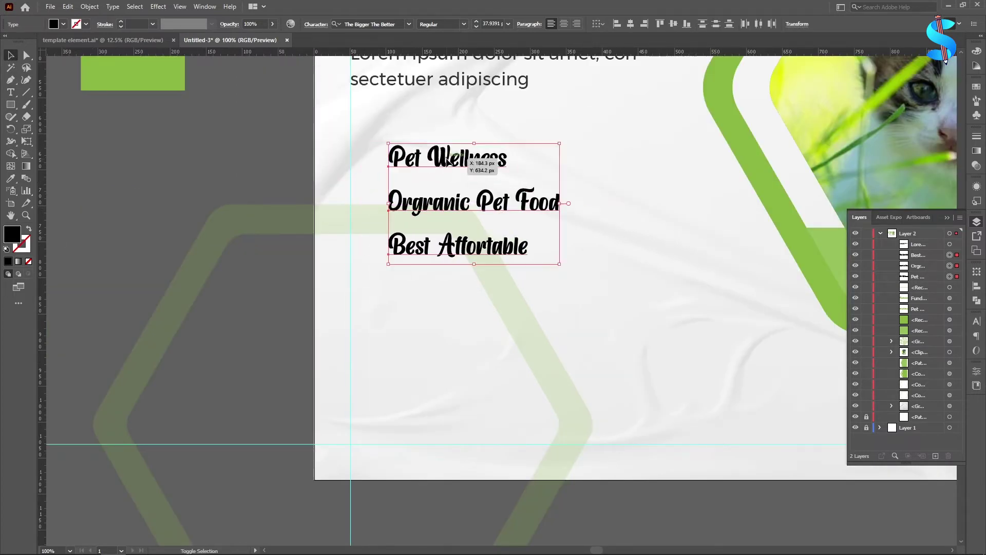
left_click(157, 152)
Draw a black circle about 28 px wide beside the "Pet Wellness" line, between the margin guide and the text.
left_click_drag(10, 105, 45, 129)
scroll(368, 152, "up", 2)
scroll(368, 152, "up", 3)
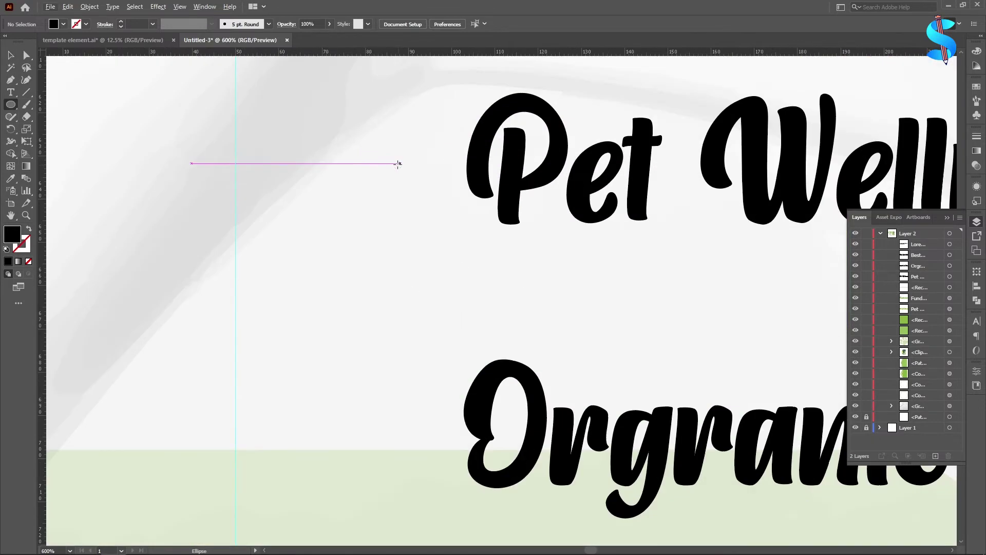
left_click_drag(358, 162, 412, 221)
key("v")
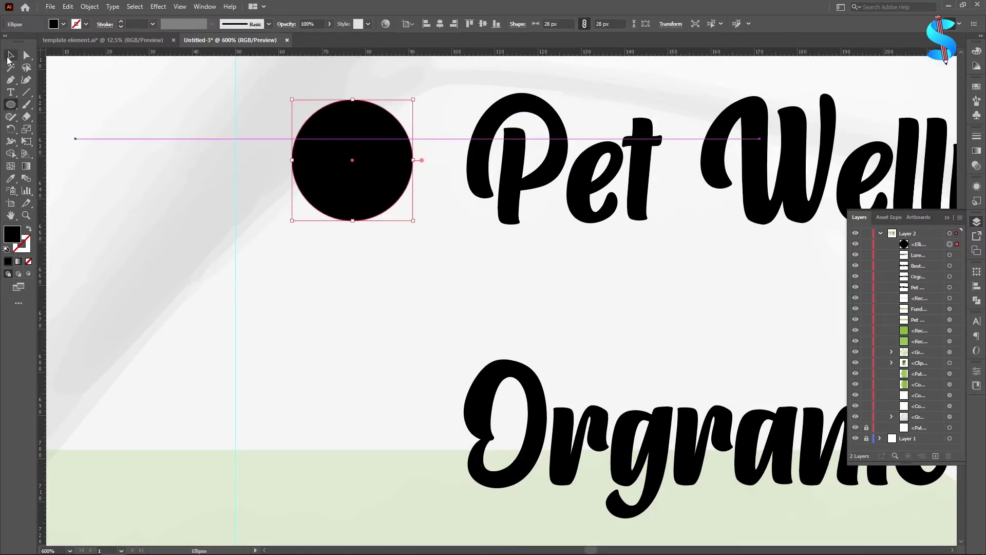
Add two smaller concentric copies inside the circle, the innermost about 12 px wide.
key("ctrl+c")
key("ctrl+f")
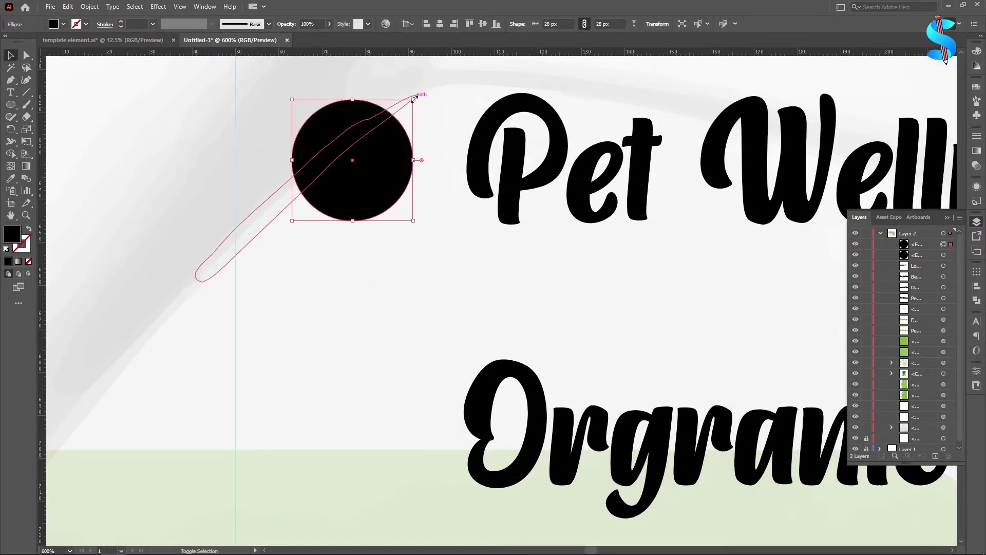
left_click_drag(412, 101, 375, 142)
key("ctrl+c")
key("ctrl+f")
scroll(396, 129, "up", 1)
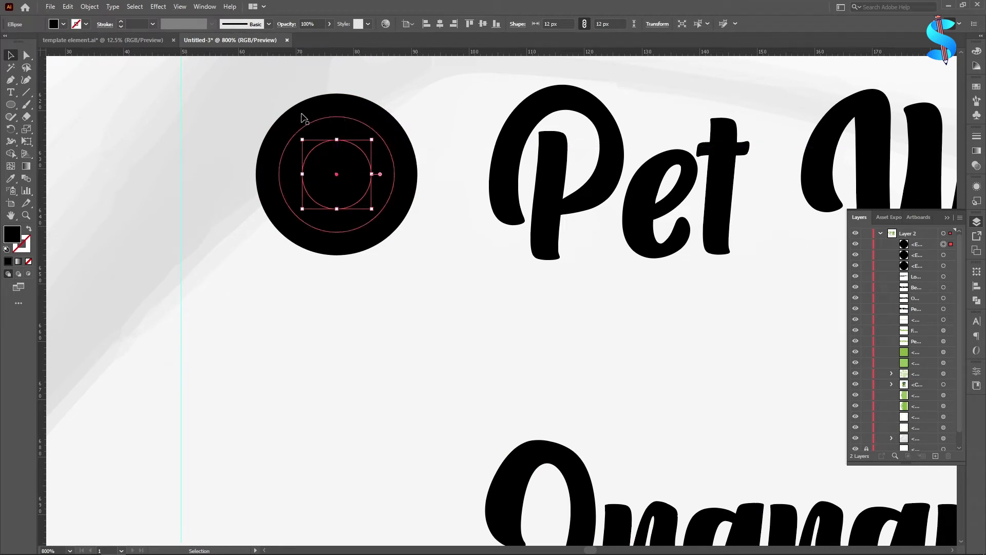
Cut out the band between the two inner circles with Shape Builder, leaving an outer ring and a centre dot.
left_click(334, 126, "shift")
left_click(330, 108, "shift")
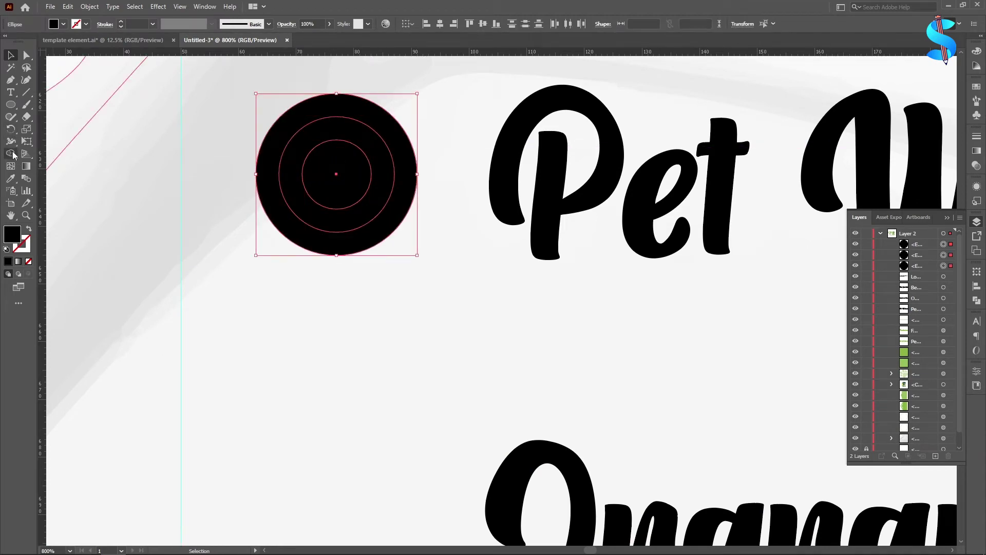
left_click(13, 154)
left_click(354, 135, "alt")
left_click(11, 56)
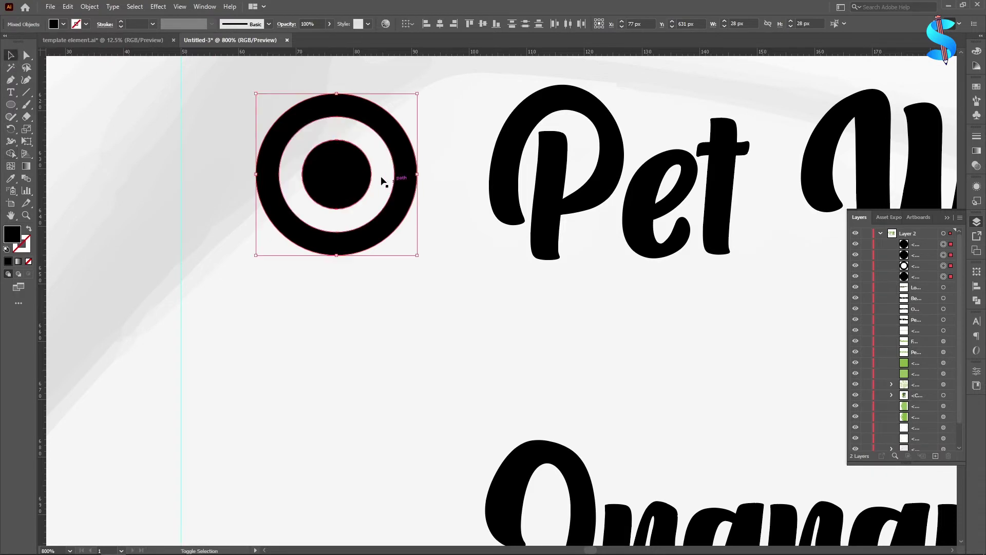
Group the outer ring and the centre dot into one bullet.
left_click(245, 203)
left_click(370, 229)
left_click(338, 182, "shift")
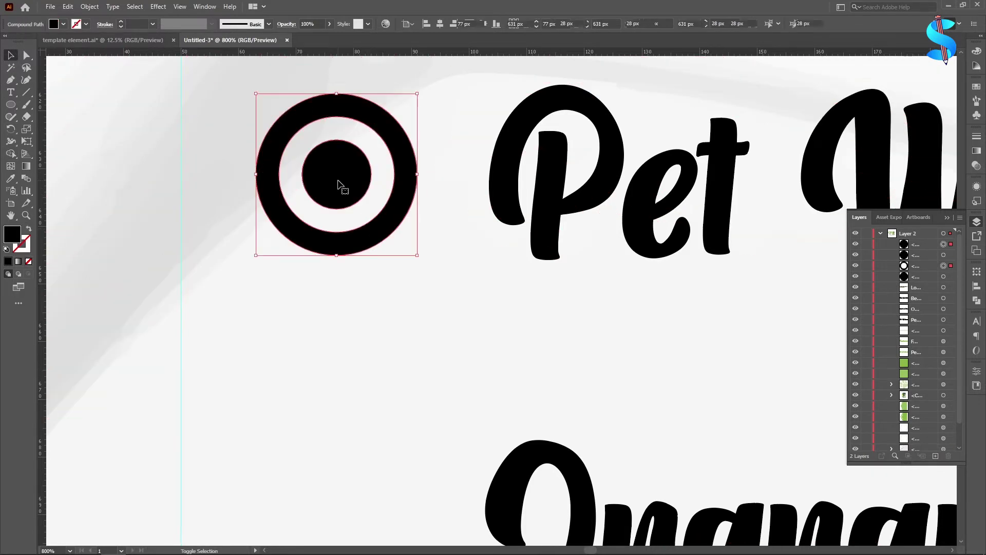
key("ctrl+g")
Recolour the grouped bullet with the green sampled from the photo's hexagon frame.
left_click(10, 179)
scroll(486, 207, "down", 4)
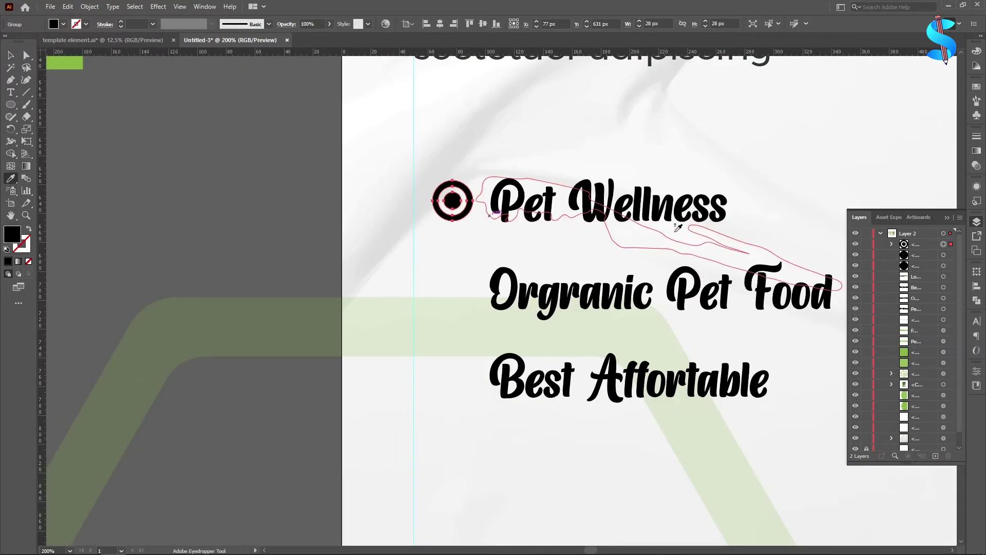
scroll(470, 226, "down", 2)
scroll(471, 229, "down", 1)
left_click(715, 203)
left_click(10, 59)
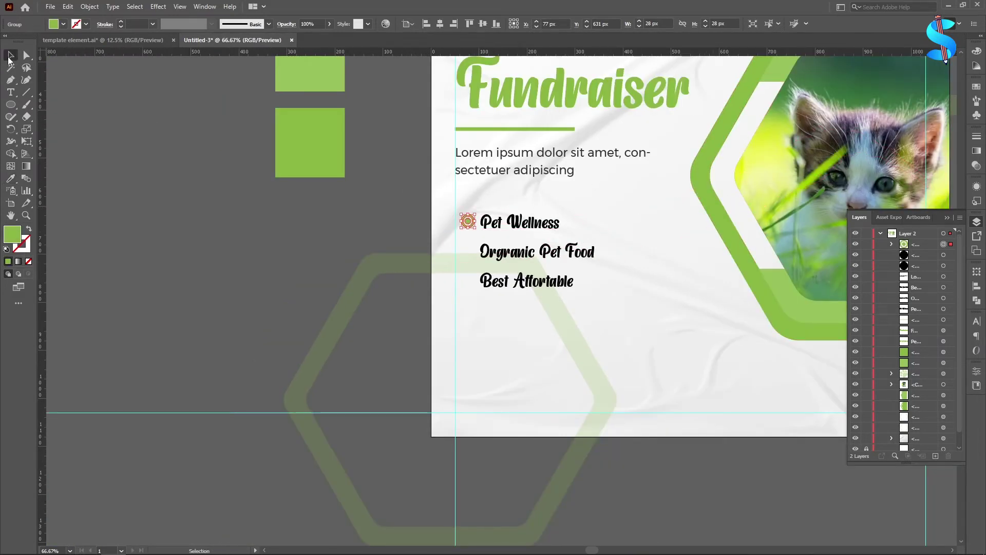
Move the green bullet aside, delete the two leftover black circles beneath it and return it beside "Pet Wellness".
left_click(297, 200)
scroll(508, 230, "up", 3)
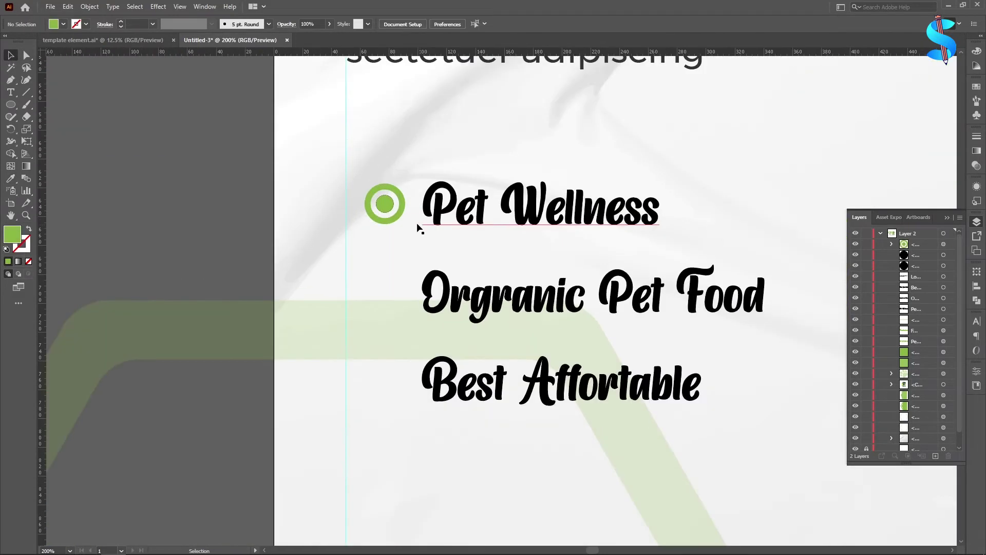
scroll(397, 207, "up", 2)
mouse_move(382, 208)
left_mouse_down()
mouse_move(362, 285)
mouse_move(377, 255)
mouse_move(373, 268)
mouse_move(374, 212)
left_mouse_up()
left_click(376, 205)
key("Delete")
left_click(369, 202)
key("Delete")
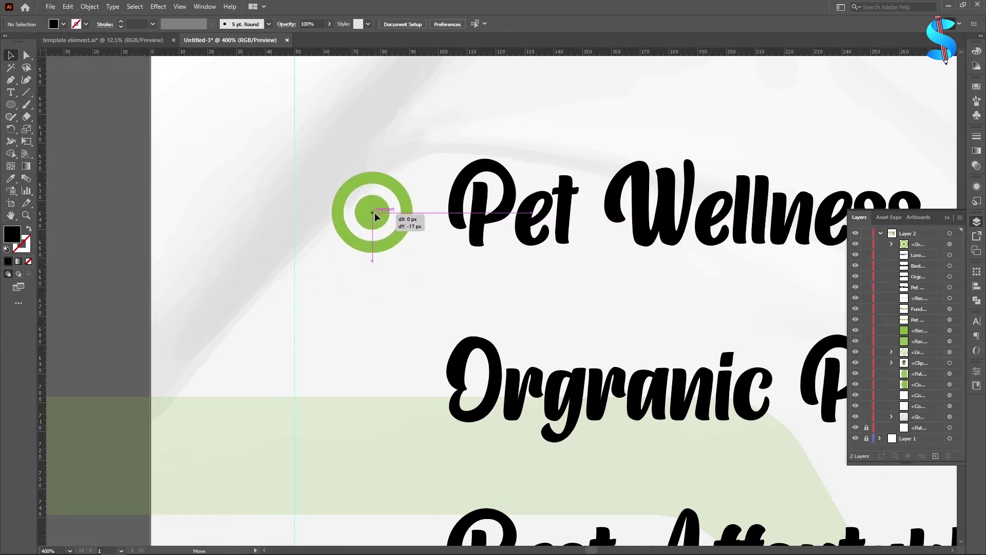
Scale the bullet down to about 22 px and copy it straight down beside "Orgranic Pet Food" and "Best Affortable".
scroll(413, 249, "up", 2)
left_click_drag(413, 256, 396, 238)
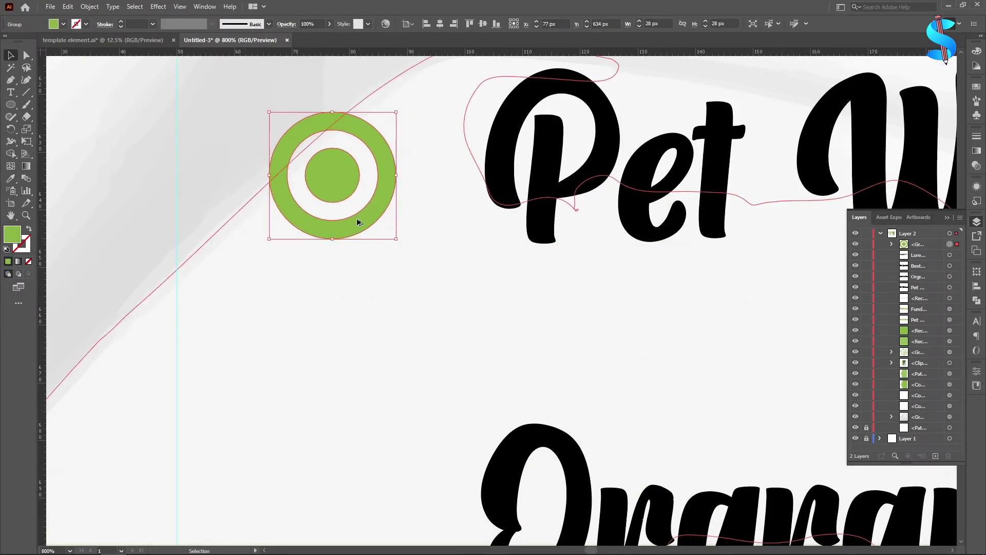
scroll(353, 217, "down", 3)
left_click_drag(359, 174, 359, 349)
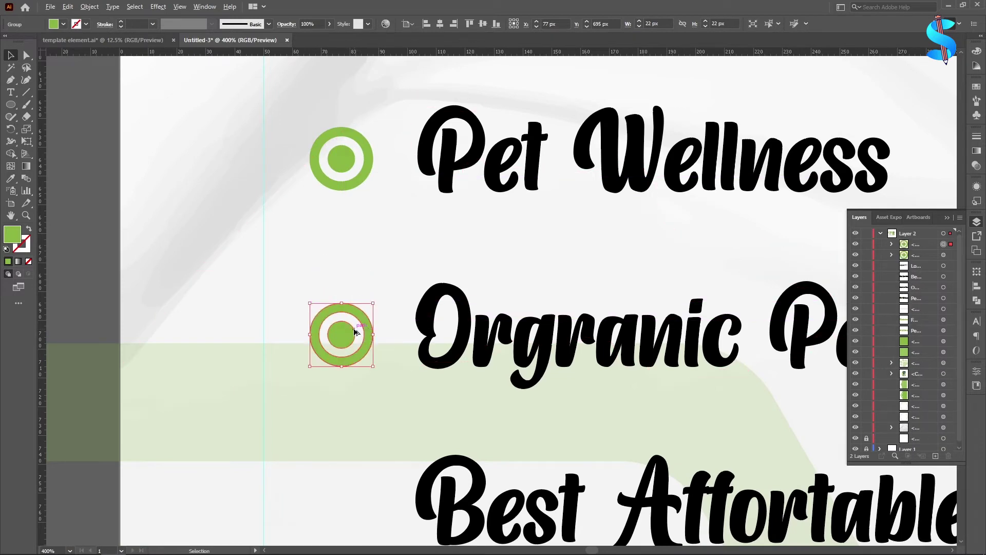
scroll(359, 349, "down", 2)
key("ctrl+d")
Recolour all three service lines with the bullets' green using the Eyedropper.
left_click(430, 417)
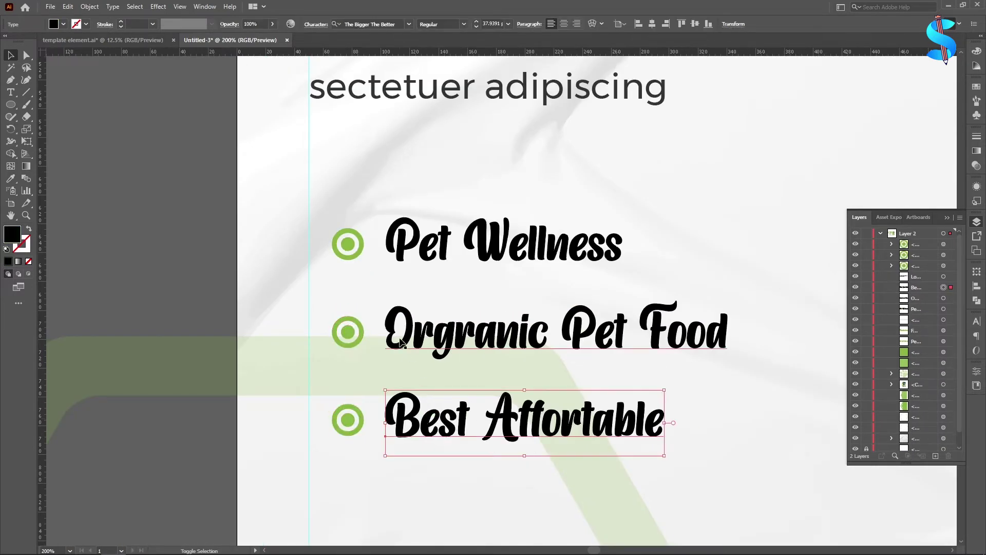
left_click(462, 329, "shift")
left_click(462, 241, "shift")
key("i")
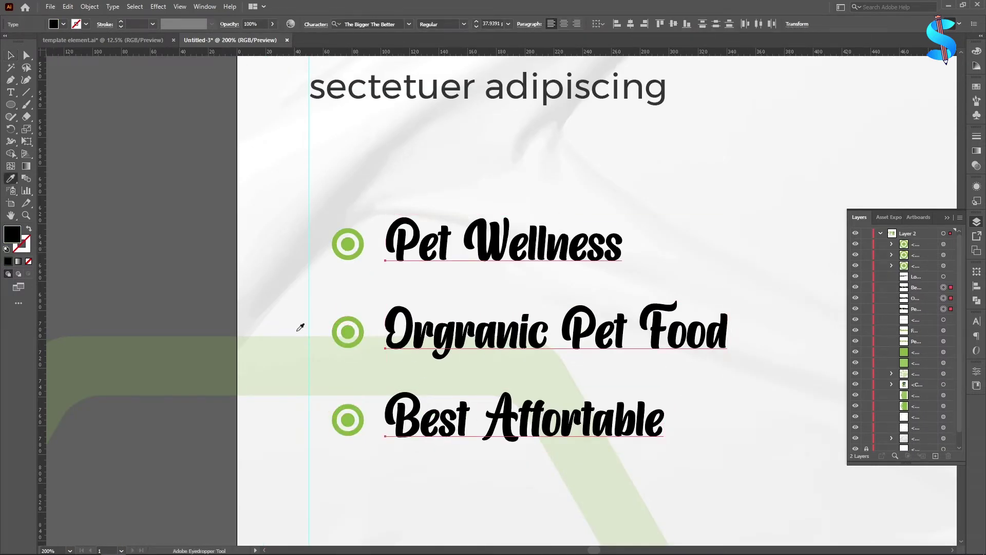
left_click(347, 332)
key("v")
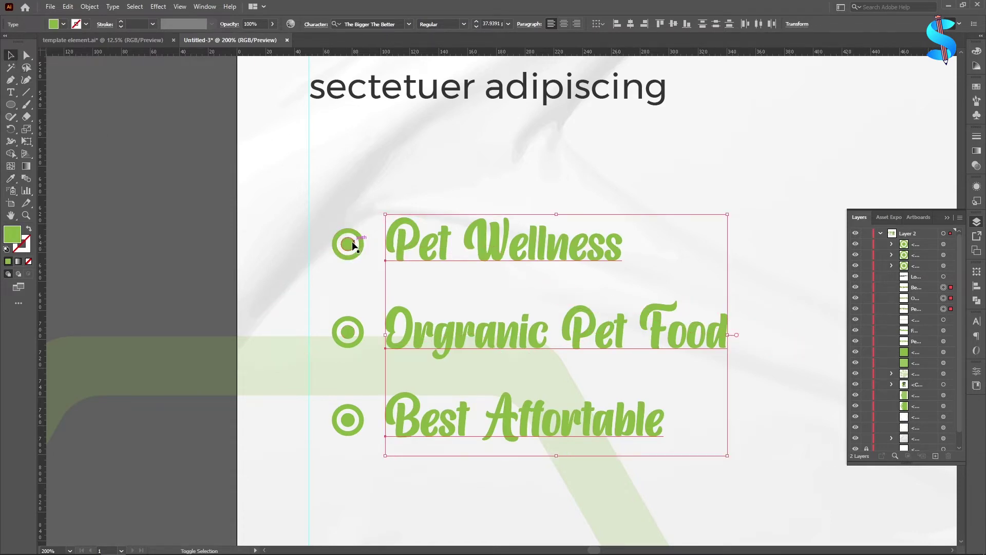
Group the three round bullets together.
left_click(349, 333, "shift")
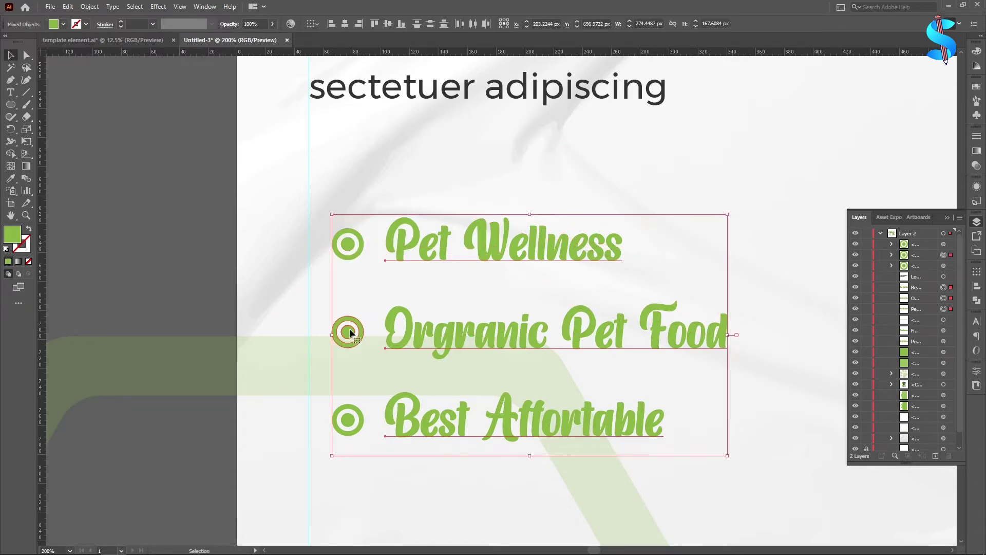
left_click(348, 244)
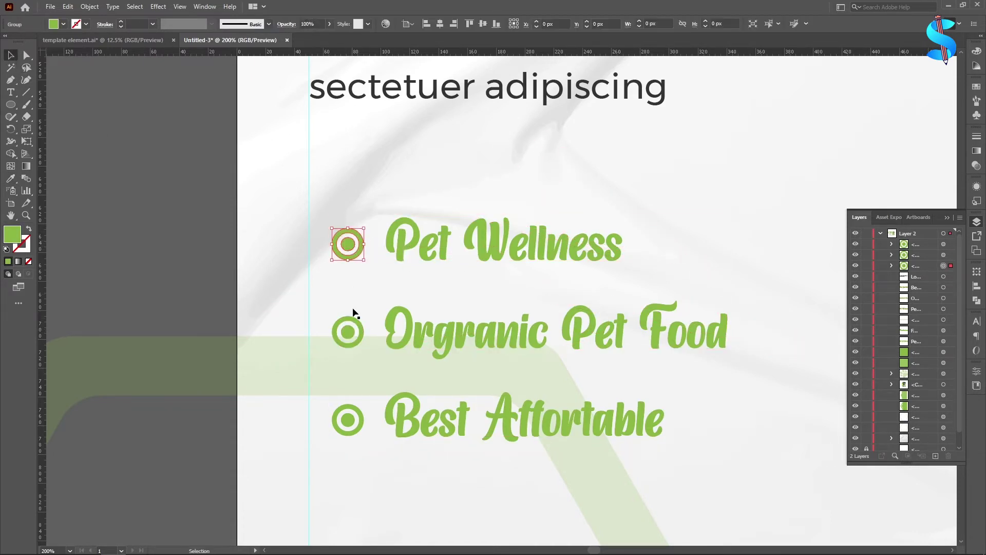
left_click(349, 421, "shift")
key("ctrl+g")
left_click(441, 307, "shift")
scroll(441, 303, "down", 2)
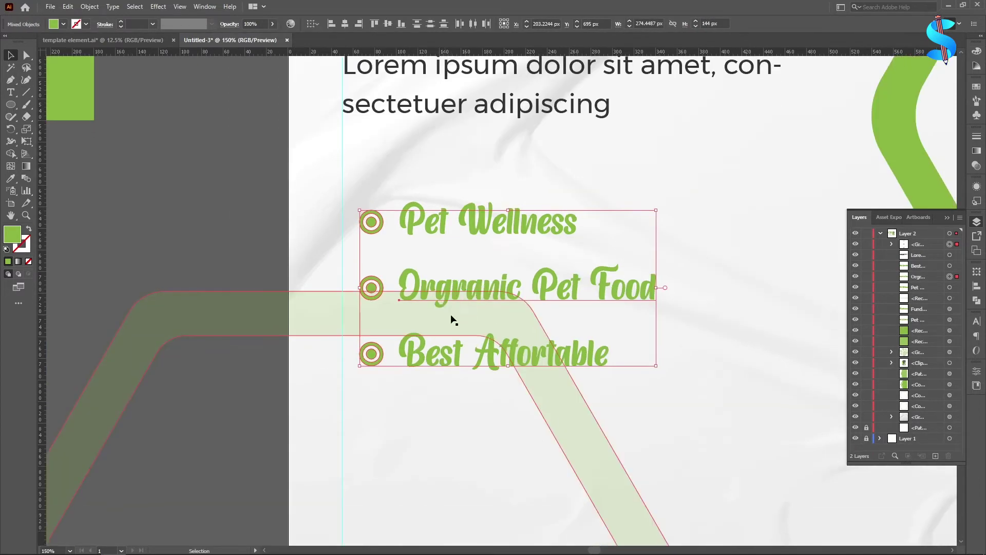
left_click_drag(448, 286, 432, 235)
key("ctrl+z")
Group the three service text lines together.
left_click(442, 222)
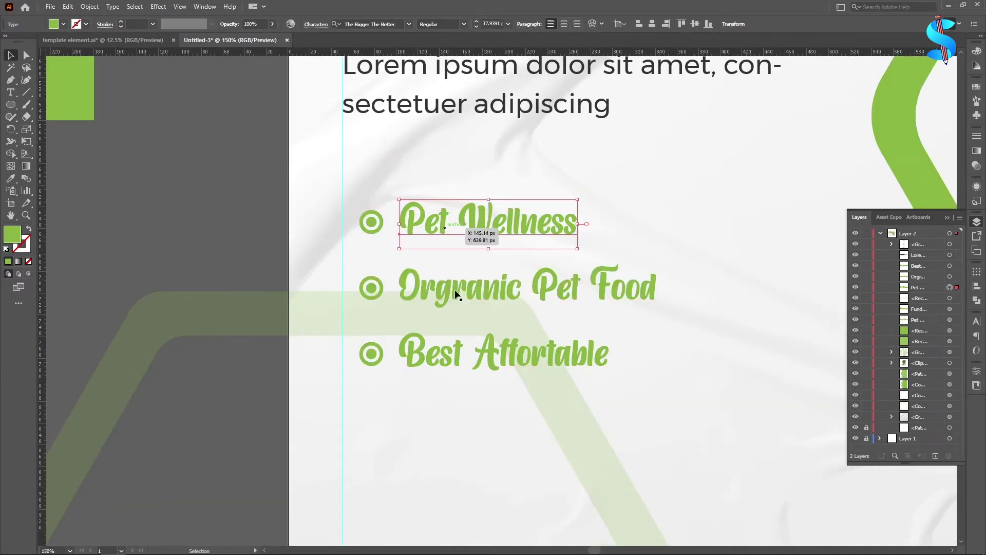
left_click(456, 294, "shift")
left_click(448, 351, "shift")
key("ctrl+g")
Move the bullets and service lines to the left margin guide below the paragraph and scale them to about 218 × 133 px.
left_click(374, 292, "shift")
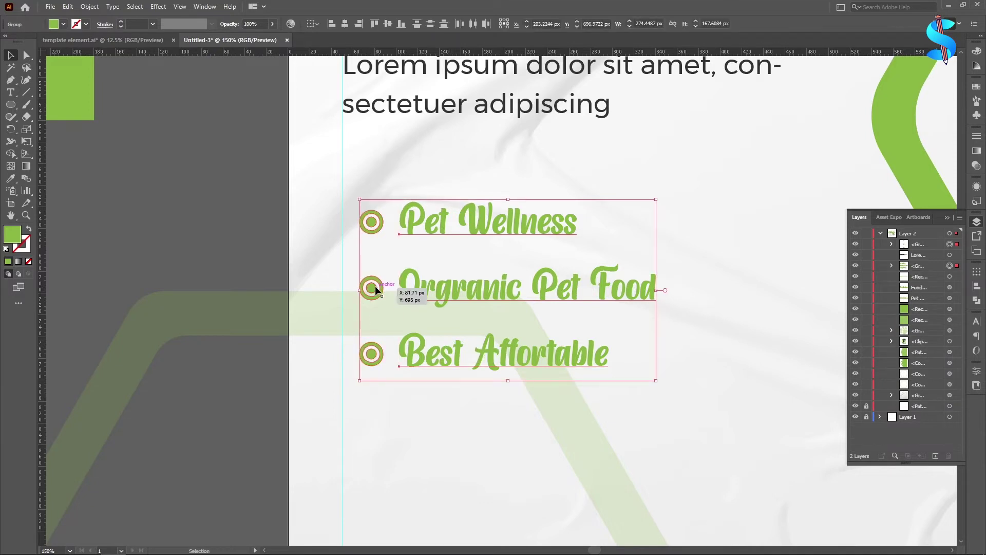
left_click_drag(374, 292, 356, 235)
left_click_drag(638, 327, 577, 300)
scroll(478, 317, "down", 2)
scroll(477, 317, "down", 3)
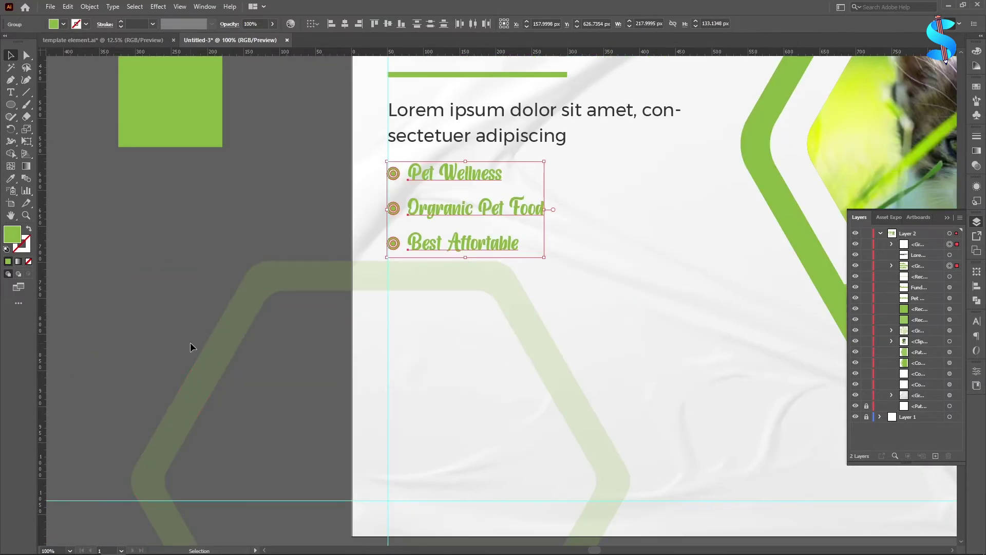
left_click(191, 344)
Scale the faint lower-left hexagon outline down to about 561 × 494 px.
scroll(452, 371, "down", 4)
scroll(483, 352, "down", 2)
left_click(489, 343)
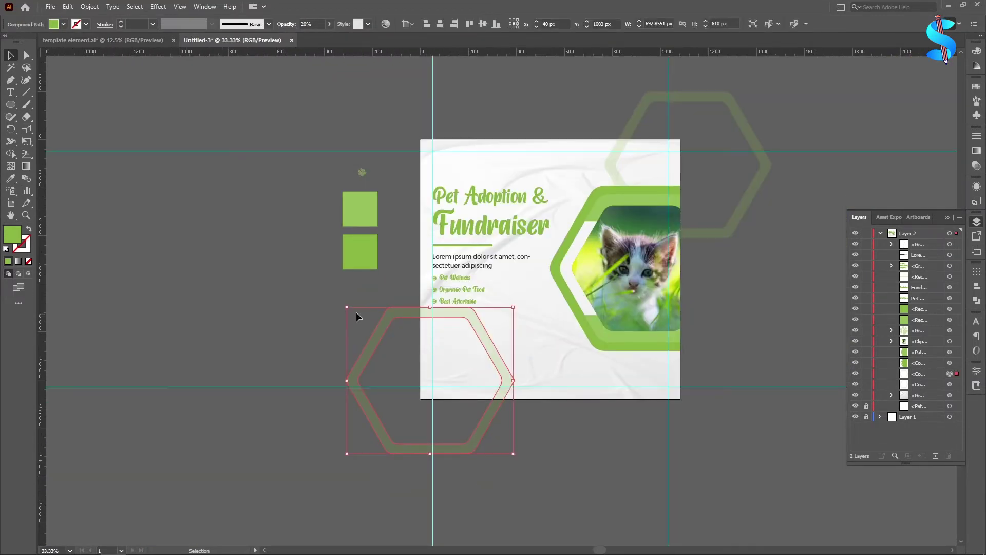
left_click_drag(347, 308, 372, 335)
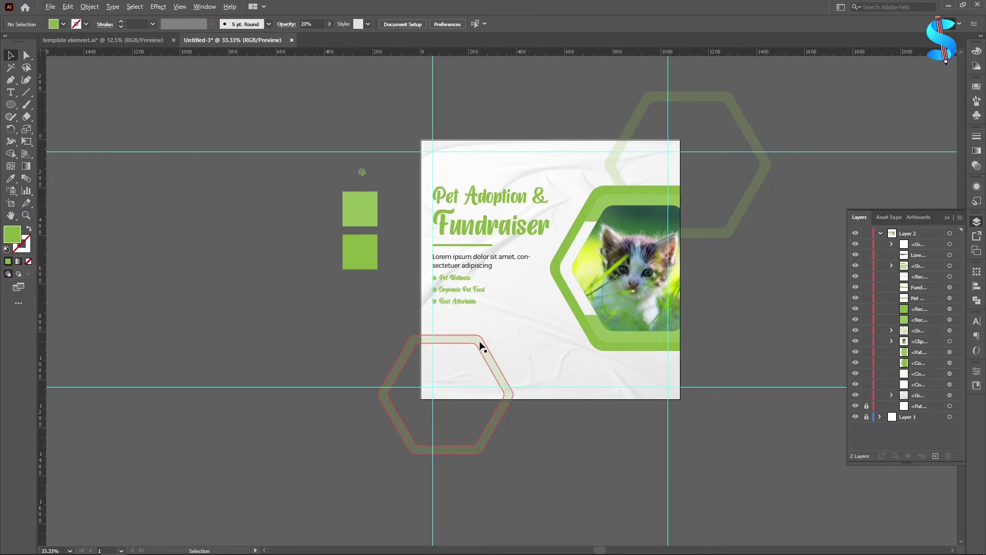
scroll(480, 341, "up", 2)
left_click_drag(434, 260, 432, 276)
key("ctrl+z")
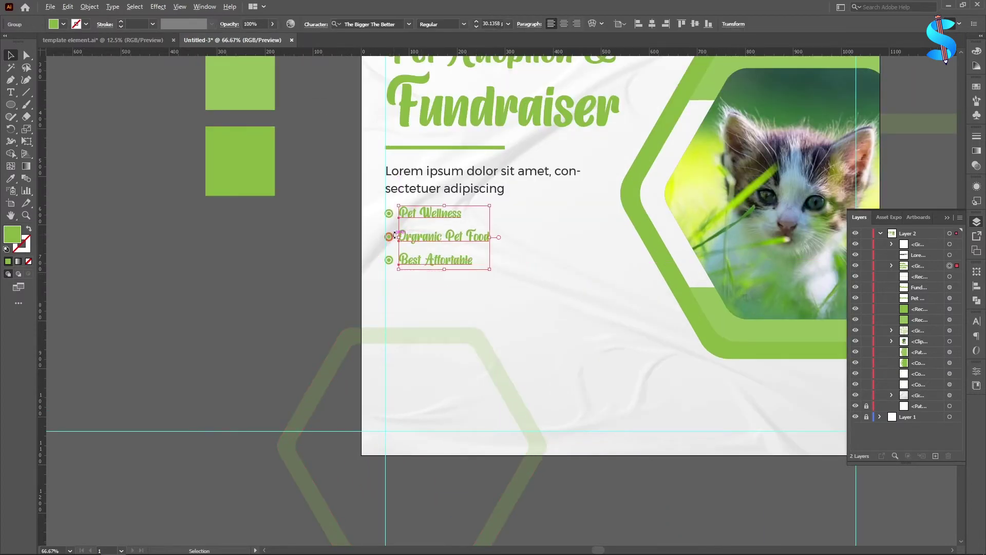
Move the bullets and service lines together about 31 px straight down, opening a gap under the paragraph.
scroll(394, 234, "up", 2)
left_click(391, 237, "shift")
left_click(441, 242, "shift")
left_click(446, 245, "shift")
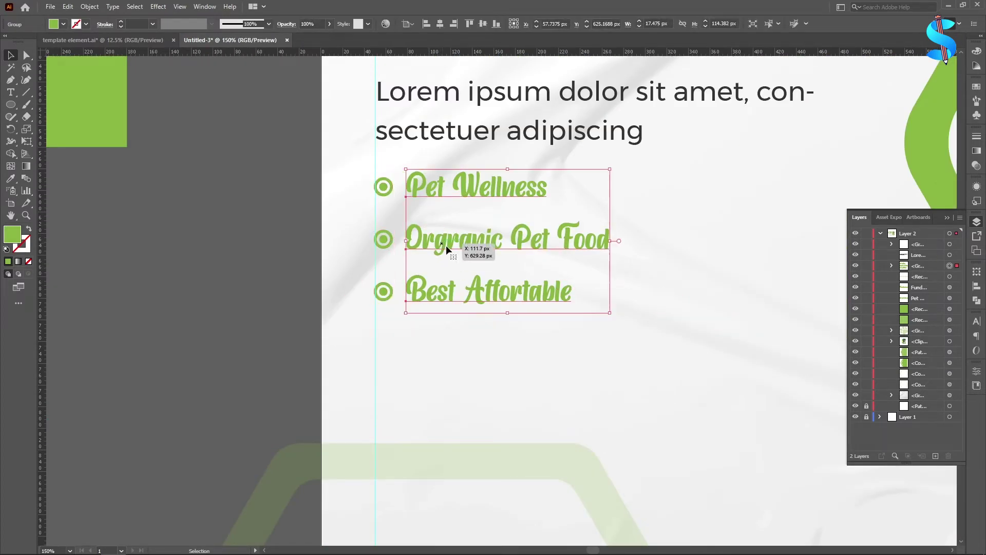
left_click_drag(384, 238, 387, 269)
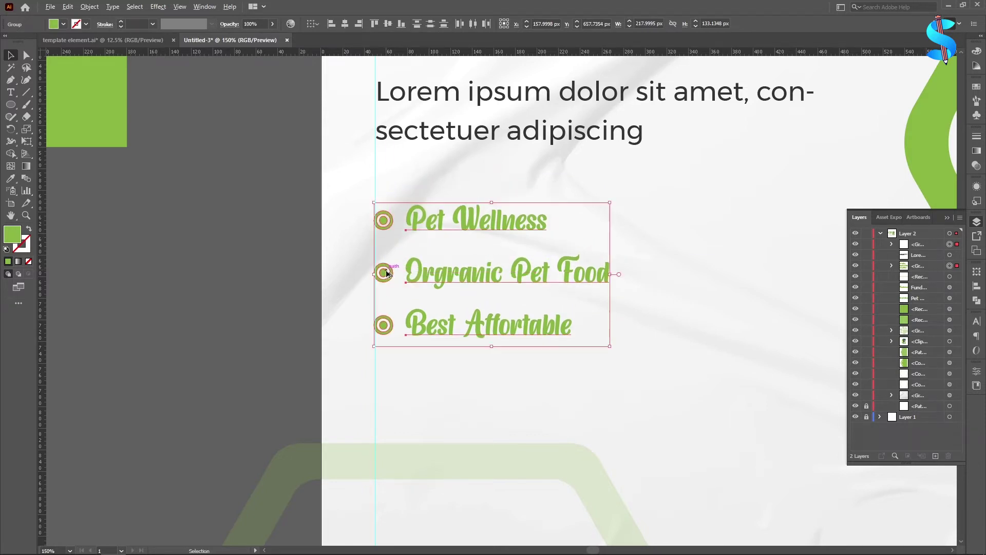
Nudge the bullets and service lines another 7 px down.
scroll(385, 270, "down", 3)
key("Down")
key("Down")
key("Down")
key("Down")
key("Down")
key("Down")
key("Down")
Enlarge the faint lower-left hexagon outline to about 634 × 558 px.
scroll(442, 296, "up", 2)
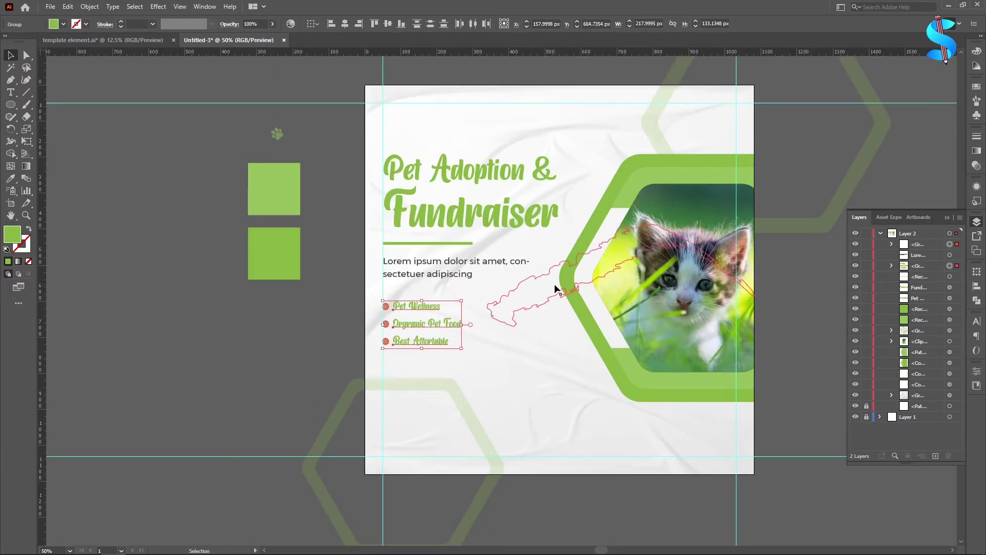
left_click(485, 420)
left_click(464, 402)
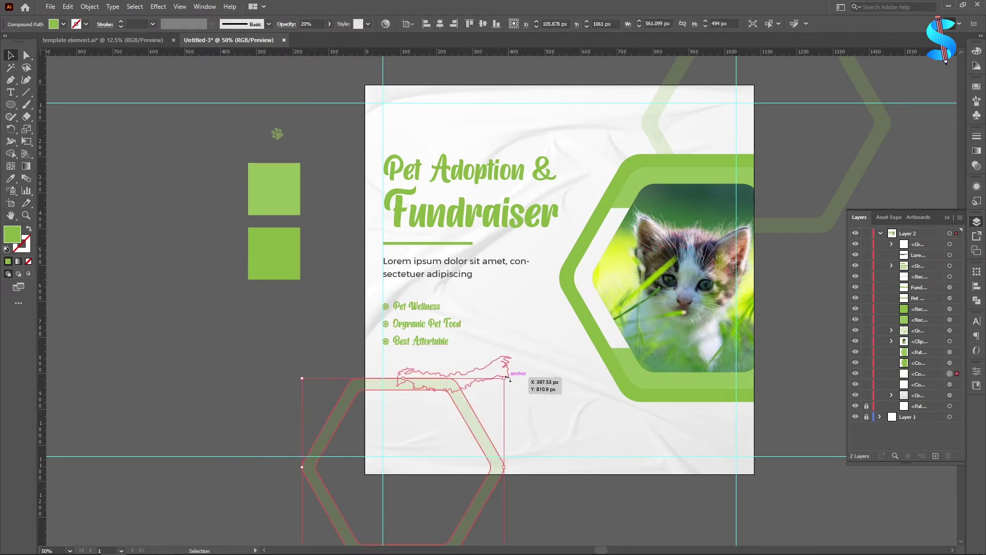
left_click_drag(506, 378, 529, 339)
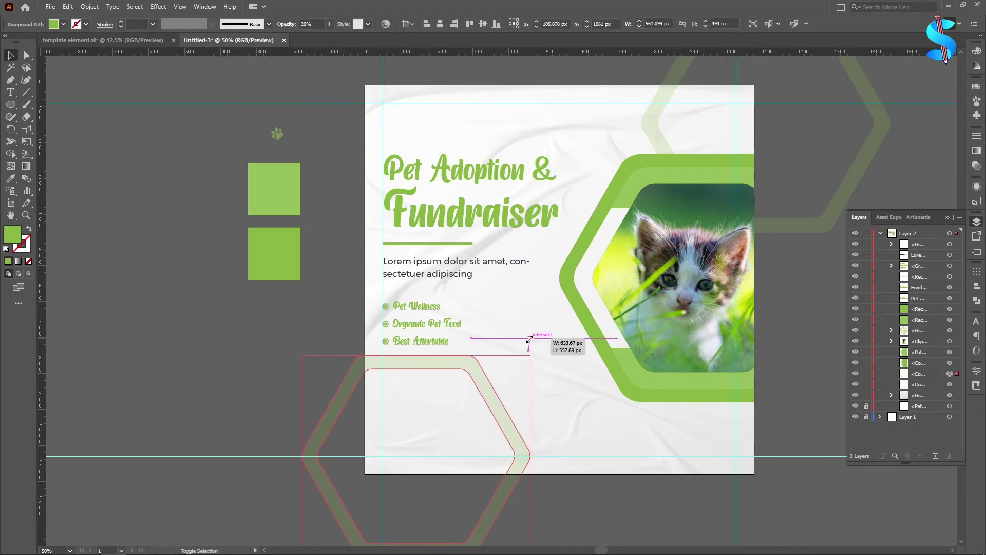
scroll(437, 343, "up", 2)
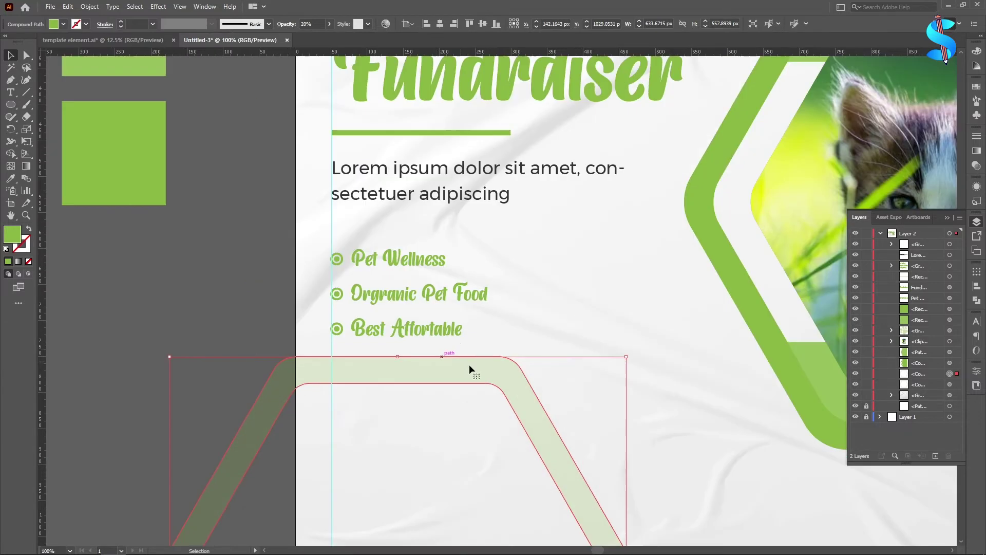
Group the bullets with the service lines and scale the list up to about 298 × 182 px.
left_click(447, 335)
left_click_drag(345, 263, 346, 259)
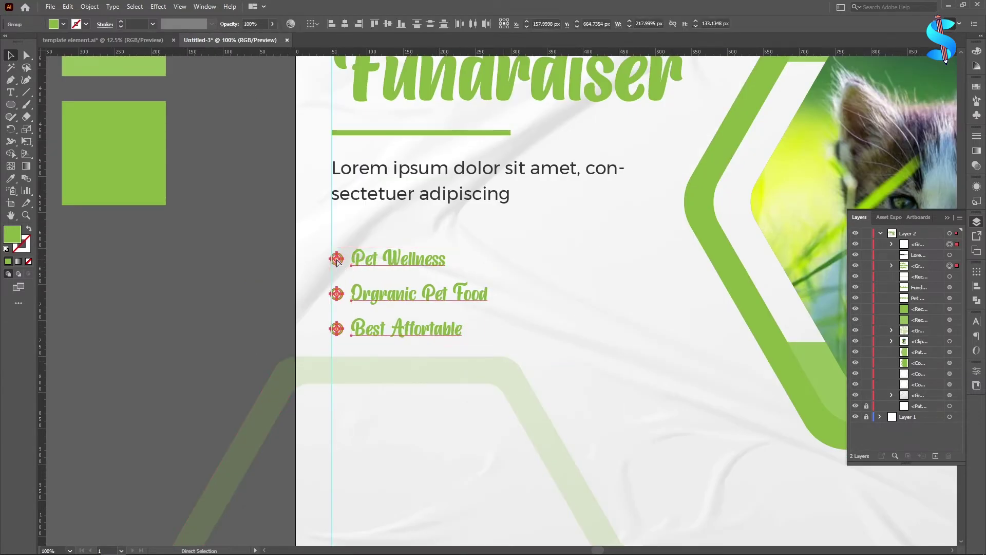
left_click_drag(488, 247, 543, 212)
scroll(431, 316, "down", 1)
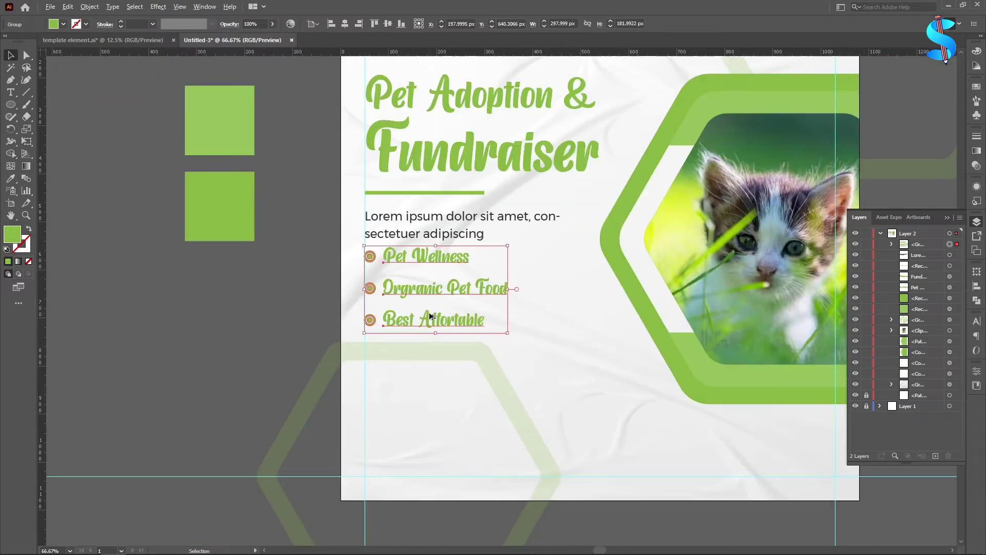
Scale the service list and the faint lower-left hexagon down together, widening the gap below the paragraph.
left_click(486, 361, "shift")
left_click(484, 359, "shift")
left_click(259, 329)
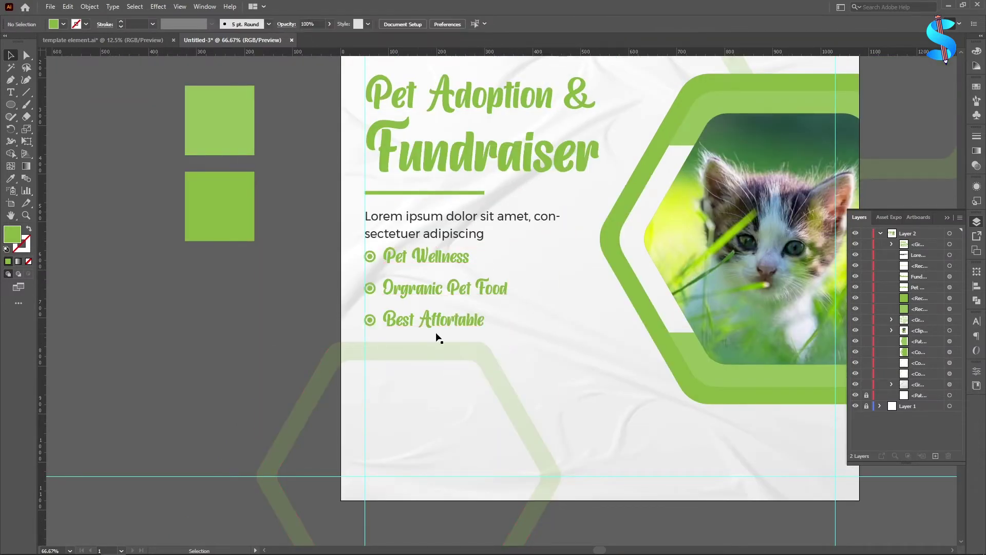
left_click(453, 355)
left_click(451, 319, "shift")
left_click_drag(564, 254, 554, 275)
left_click(258, 334)
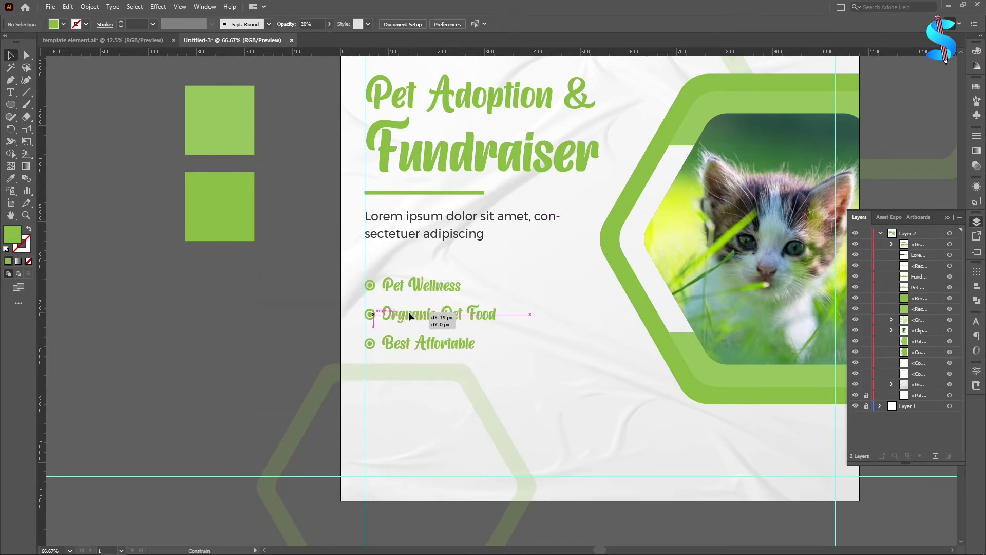
Scale the bulleted service list down slightly and nudge it up a little toward the paragraph.
left_click(409, 311)
left_click_drag(497, 277, 494, 278)
left_click(251, 335)
scroll(470, 348, "down", 1)
scroll(473, 352, "down", 1)
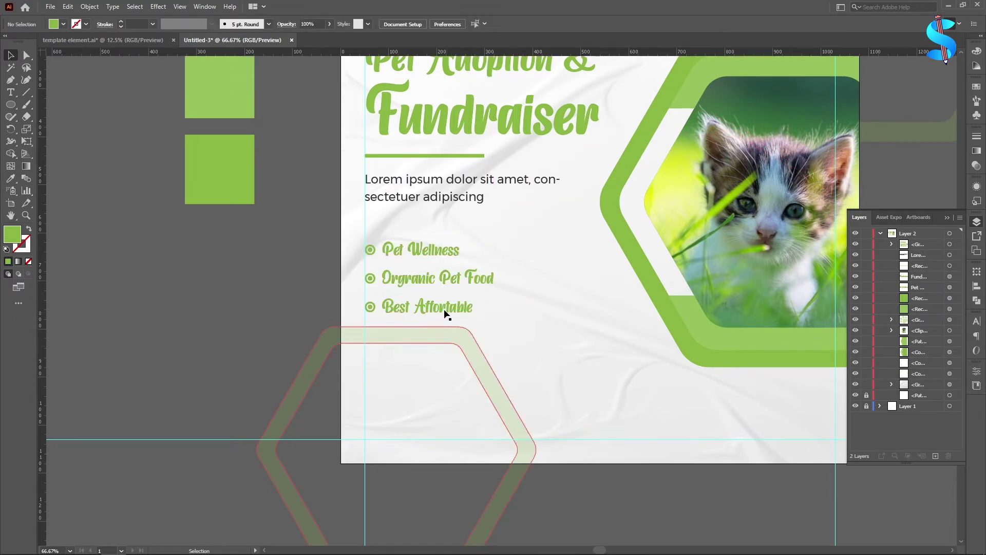
left_click(425, 256)
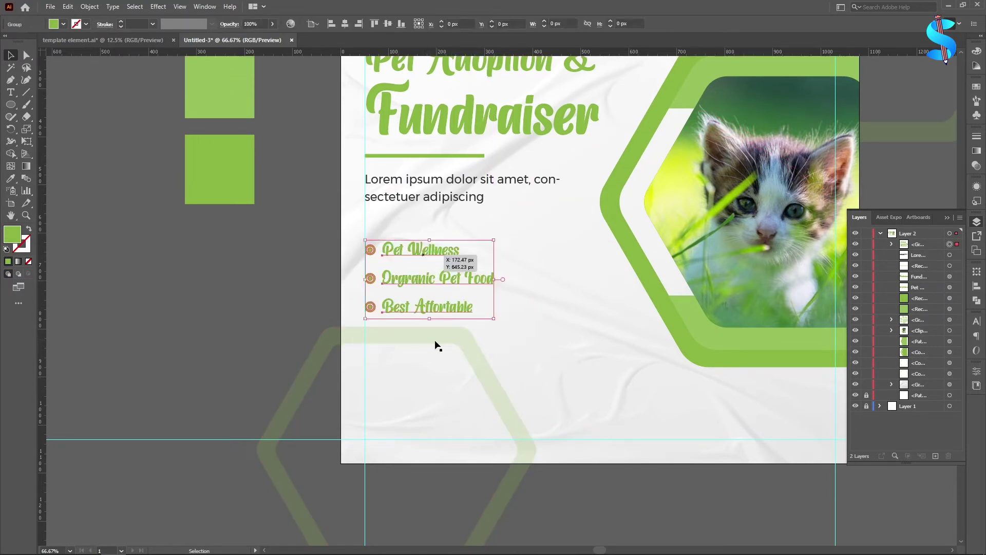
key("Up")
key("Up")
left_click(285, 331)
Nudge the faint lower-left hexagon outline up and enlarge it to about 597 × 525 px.
left_click(473, 353)
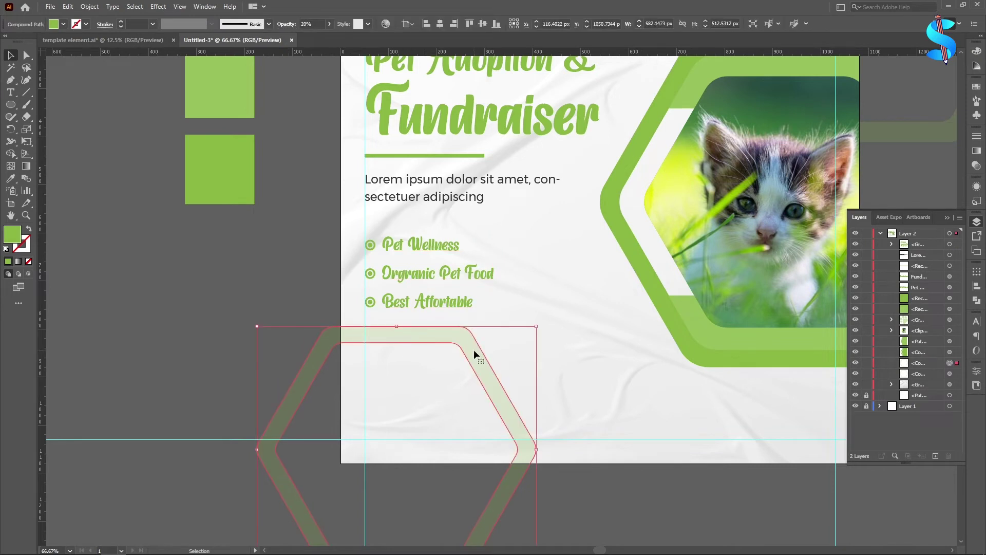
key("shift+Up")
left_click_drag(537, 322, 543, 317)
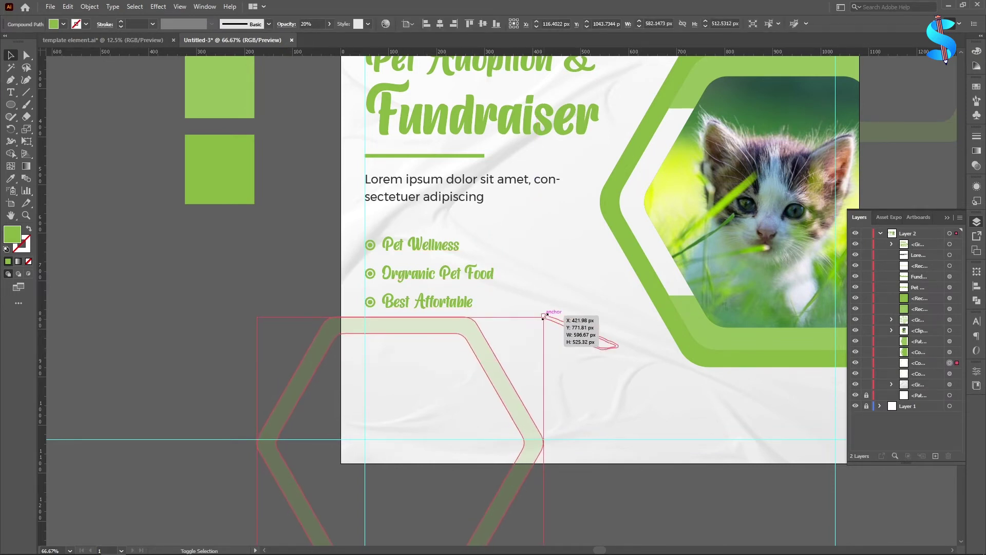
left_click(202, 342)
Draw a 180 × 40 px green rectangle below the service list, starting at the left margin guide.
scroll(493, 334, "down", 5)
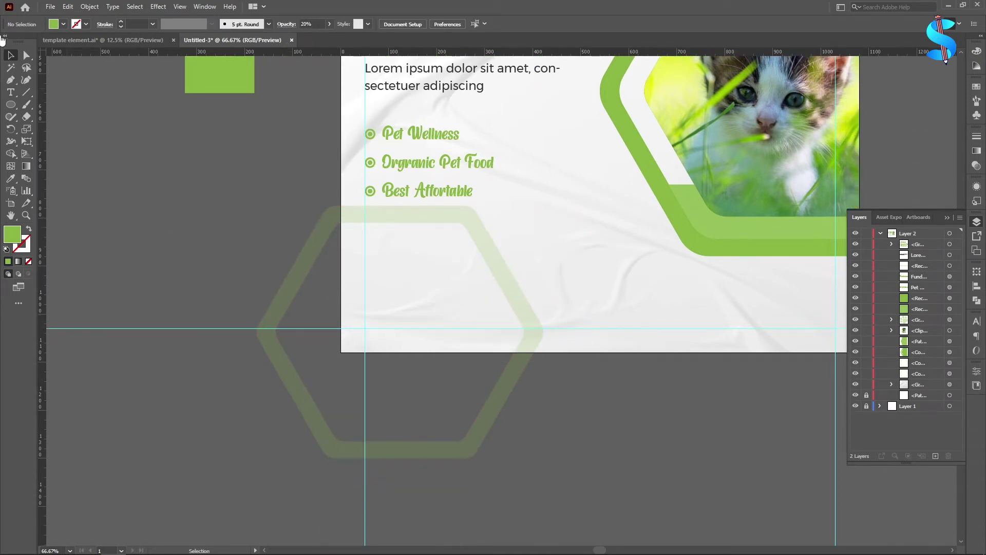
left_click(12, 104)
left_click(62, 105)
scroll(463, 278, "down", 2)
scroll(415, 193, "up", 5, "alt")
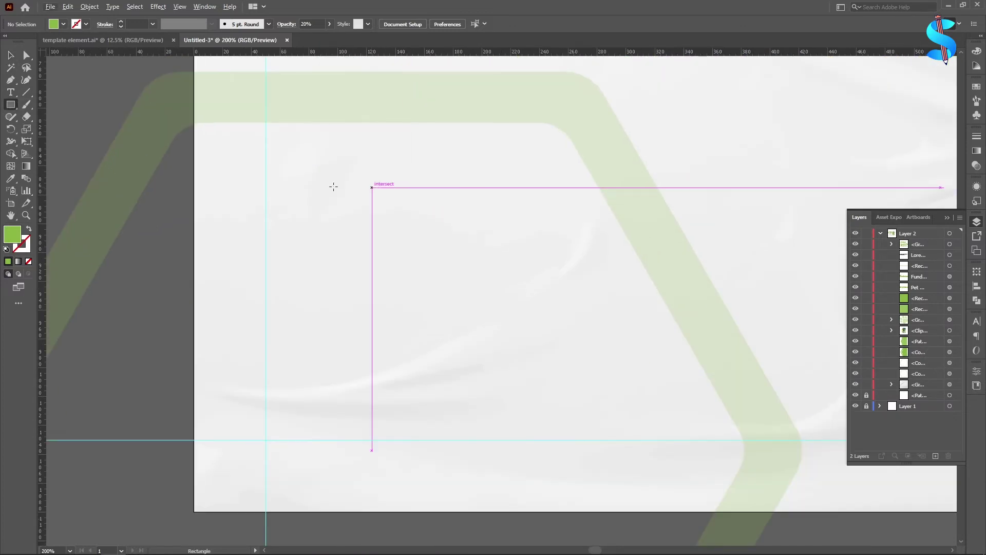
left_click_drag(266, 177, 525, 235)
key("v")
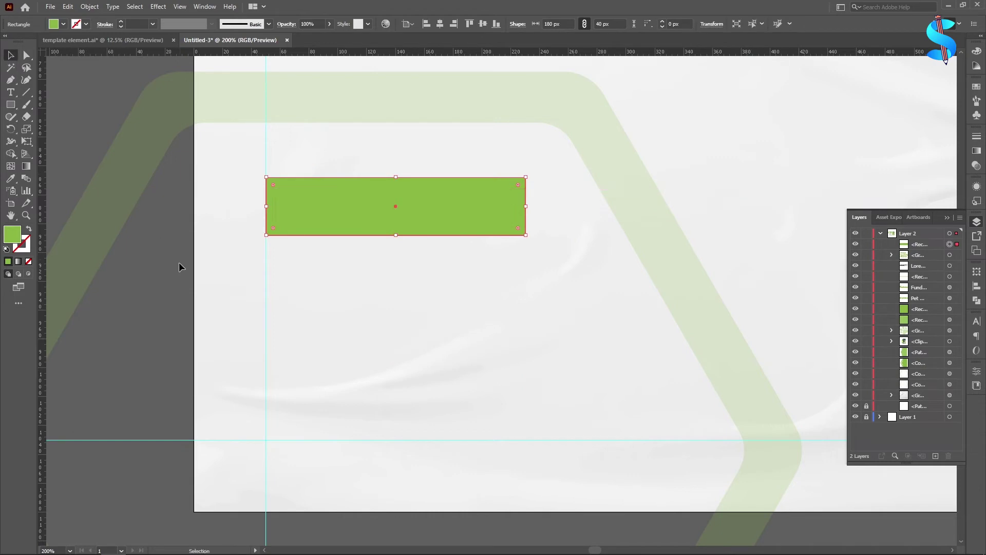
left_click(181, 267)
Add the text "LEARN MORE" over the green rectangle.
left_click(10, 92)
left_click(339, 206)
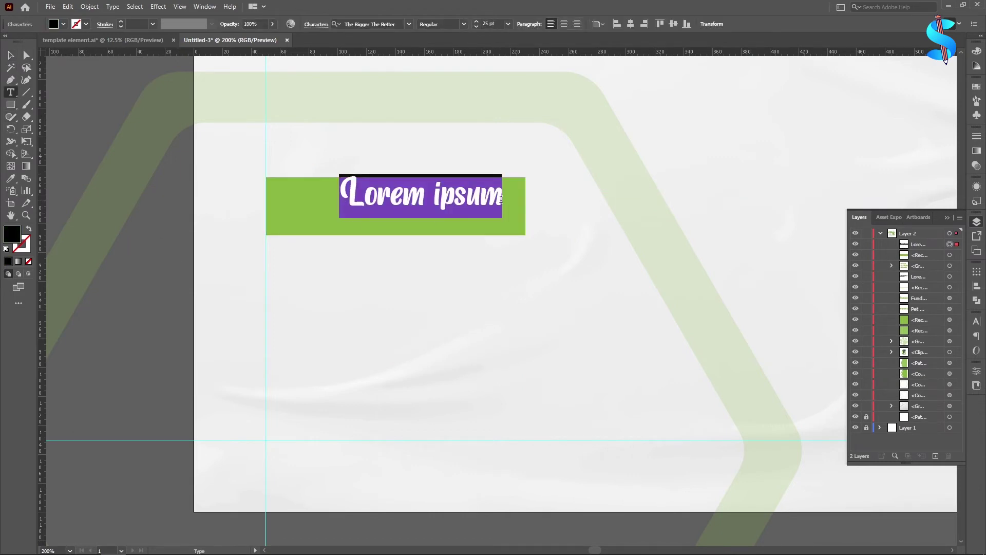
type("IE")
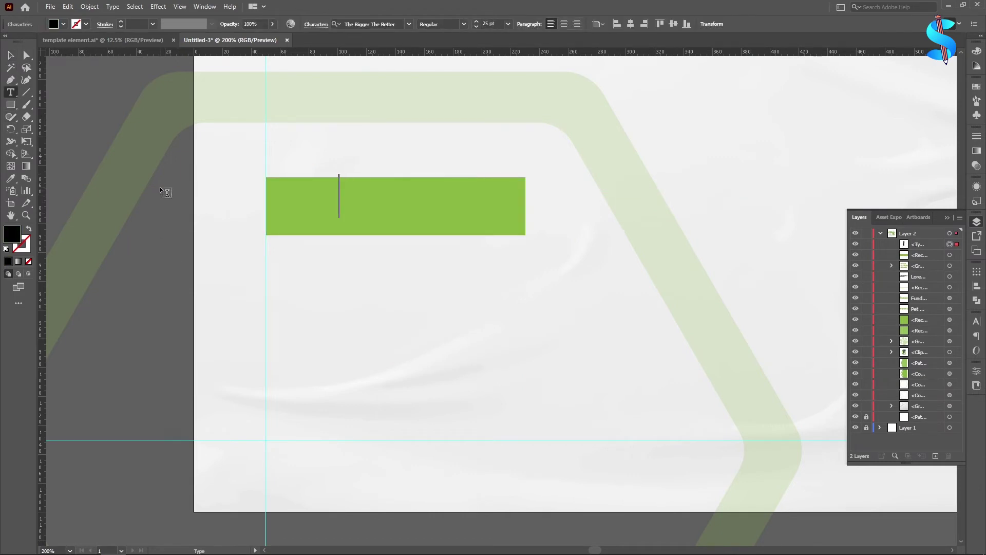
type("AR")
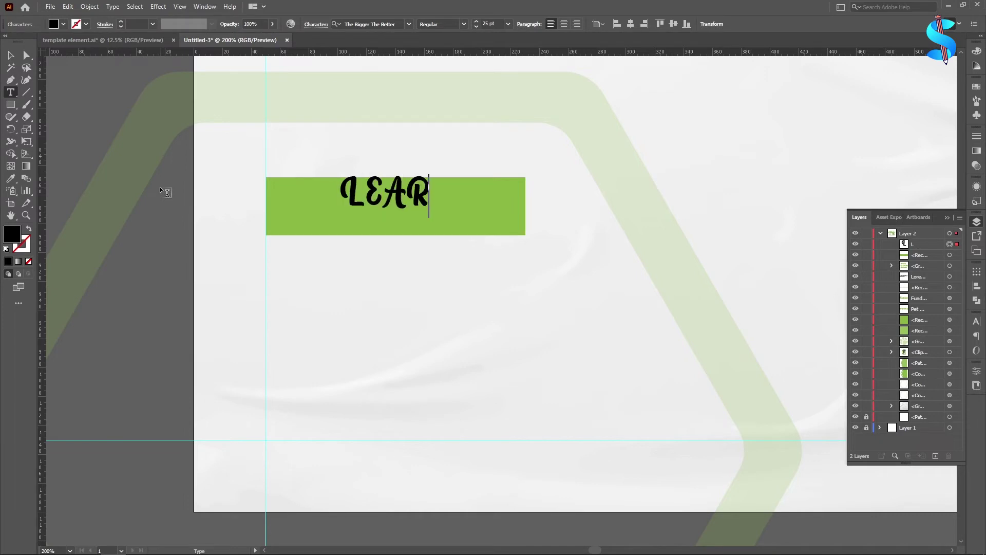
type("N MORE")
left_click(11, 55)
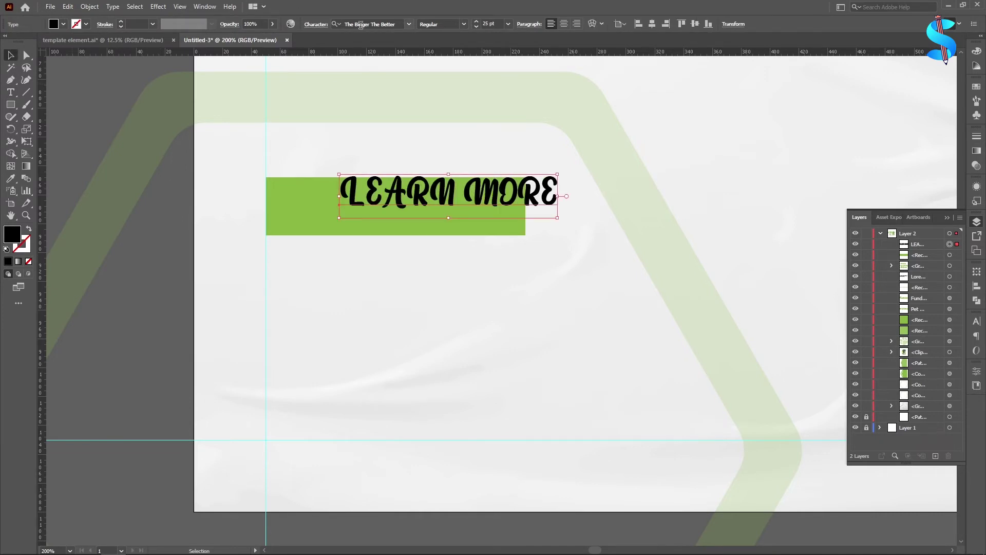
Set the LEARN MORE text in Montserrat Bold with a white fill.
type("MON")
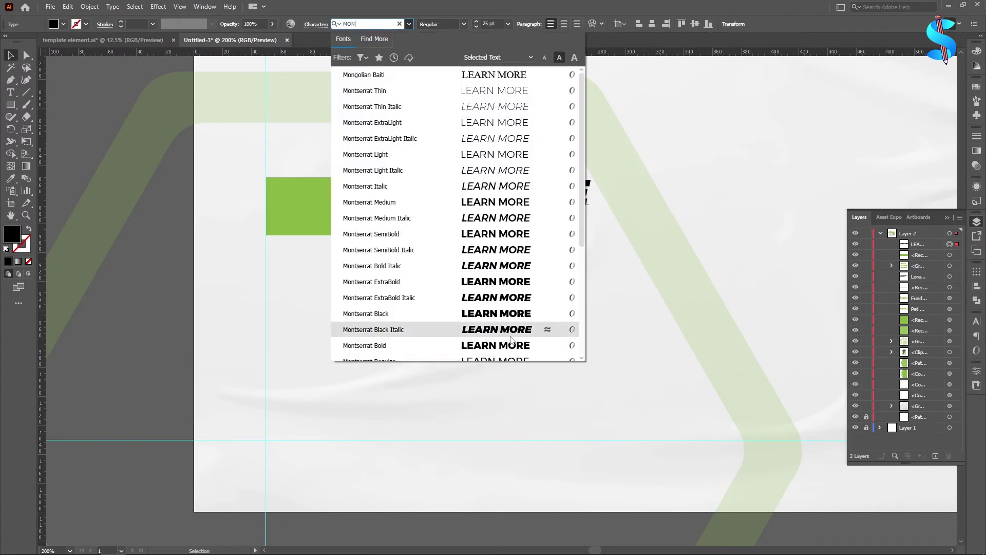
left_click(373, 346)
double_click(18, 235)
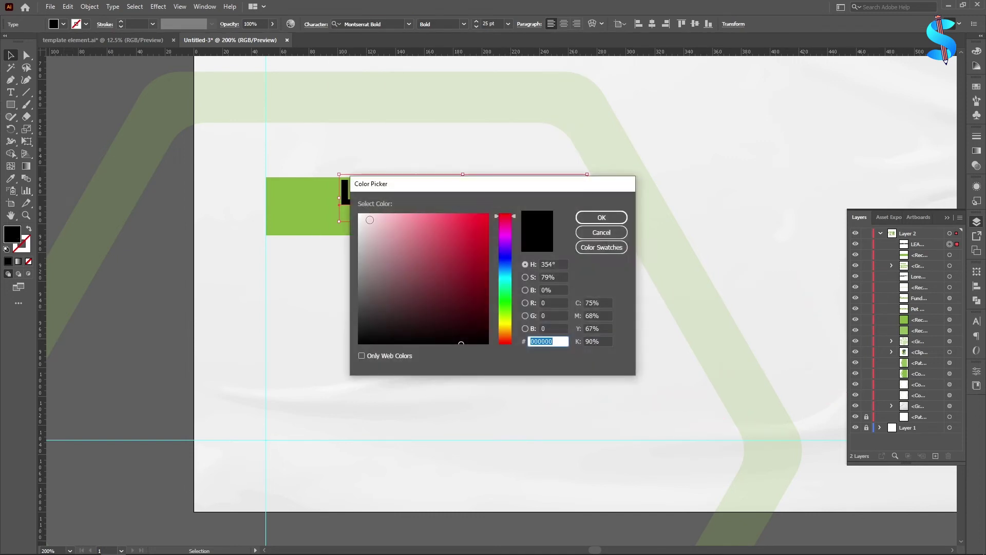
left_click(601, 217)
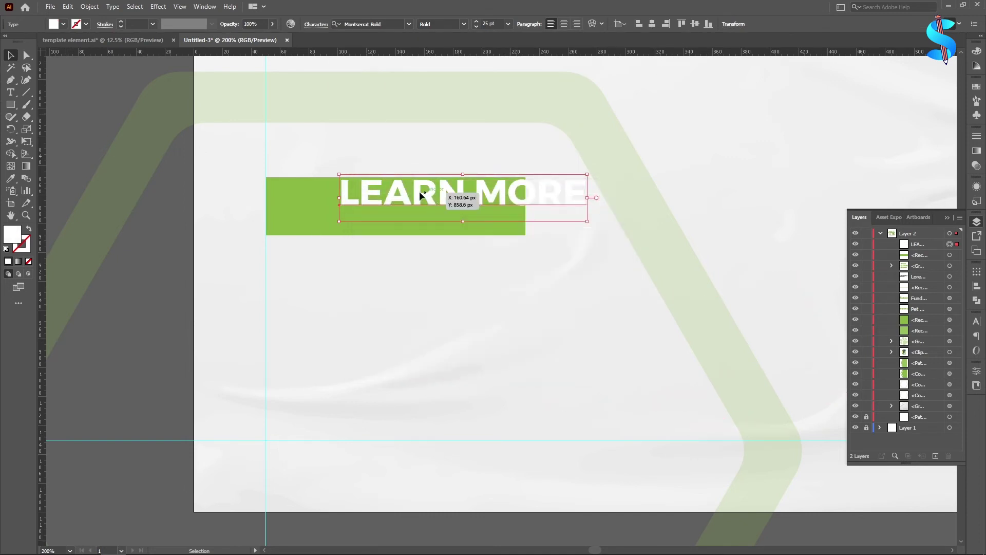
Scale the LEARN MORE text to about 21 pt and centre it on the green rectangle.
left_click_drag(419, 192, 367, 209)
left_click_drag(529, 208, 496, 211)
left_click(513, 196, "shift")
left_click(347, 23)
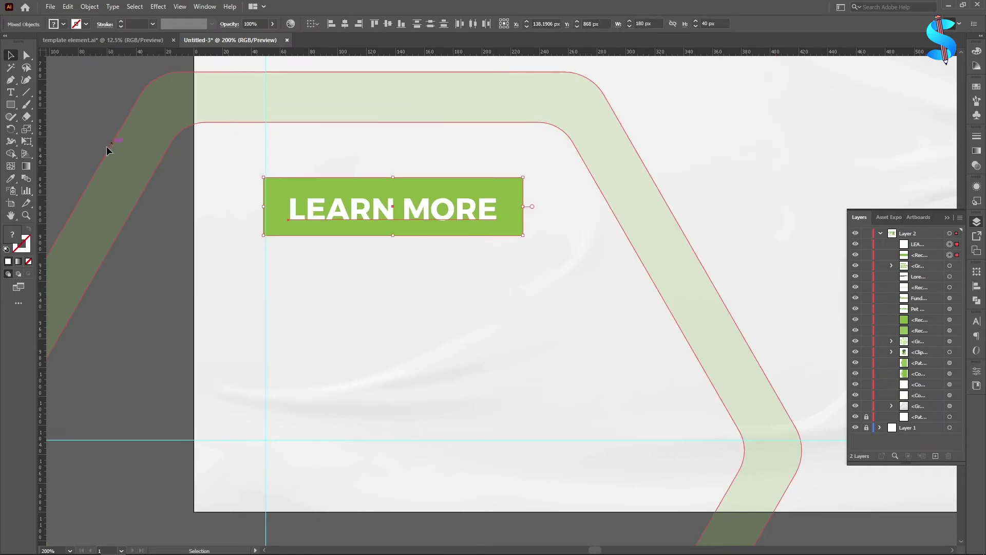
left_click(84, 111)
left_click_drag(356, 204, 353, 205)
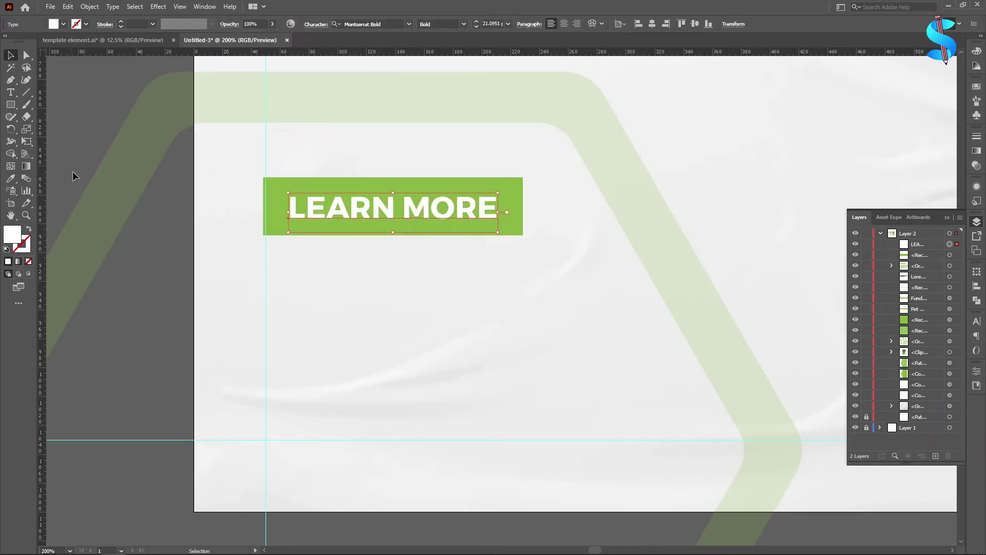
left_click(82, 125)
Group the LEARN MORE text with its green rectangle and snap the group to the left margin guide.
left_click(301, 215)
left_click(506, 208, "shift")
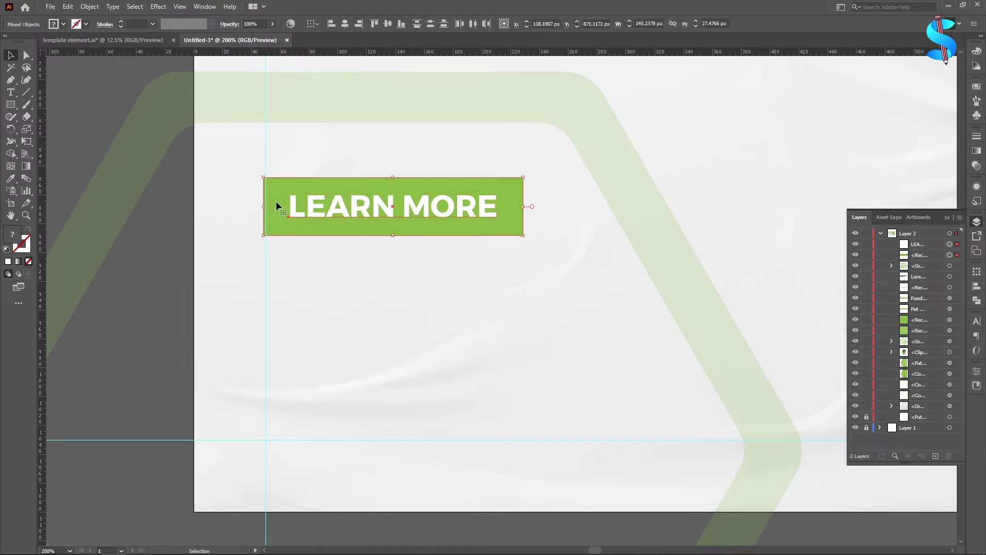
key("ctrl+g")
scroll(274, 207, "up", 4)
left_click_drag(274, 211, 280, 217)
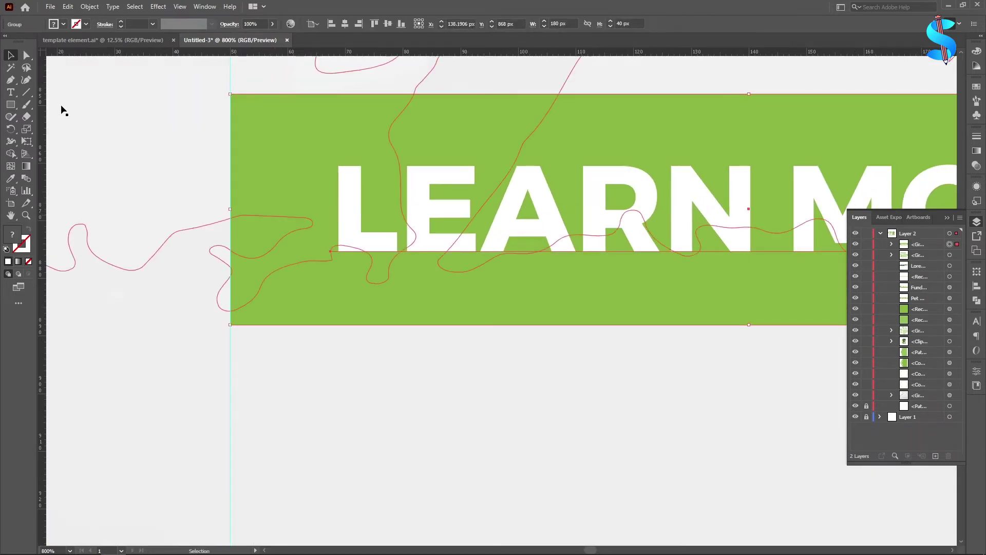
Round the corners of the green LEARN MORE button to a radius of about 5 px.
left_click(26, 55)
left_click_drag(238, 102, 253, 120)
scroll(330, 195, "down", 3)
left_click(10, 54)
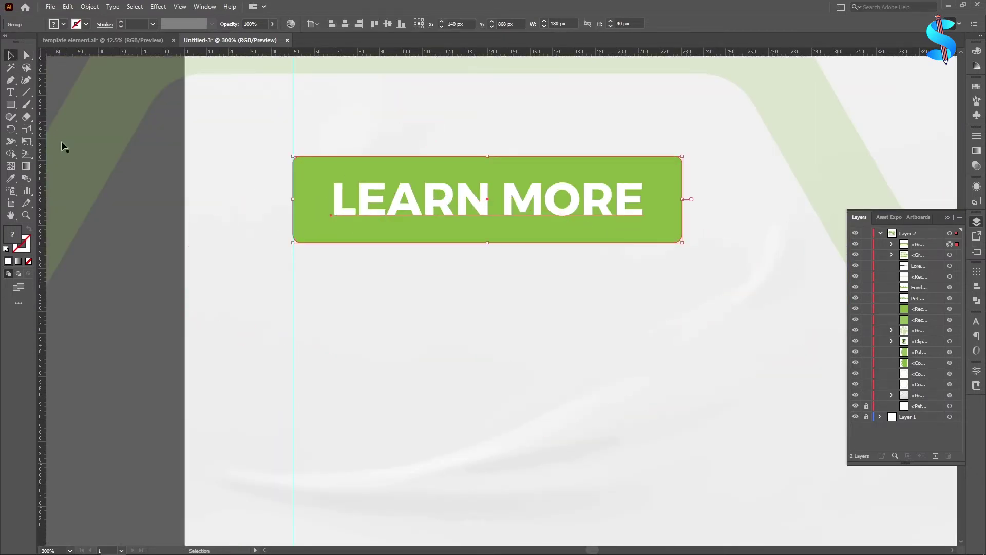
left_click(138, 244)
scroll(478, 226, "down", 3)
scroll(434, 207, "up", 6)
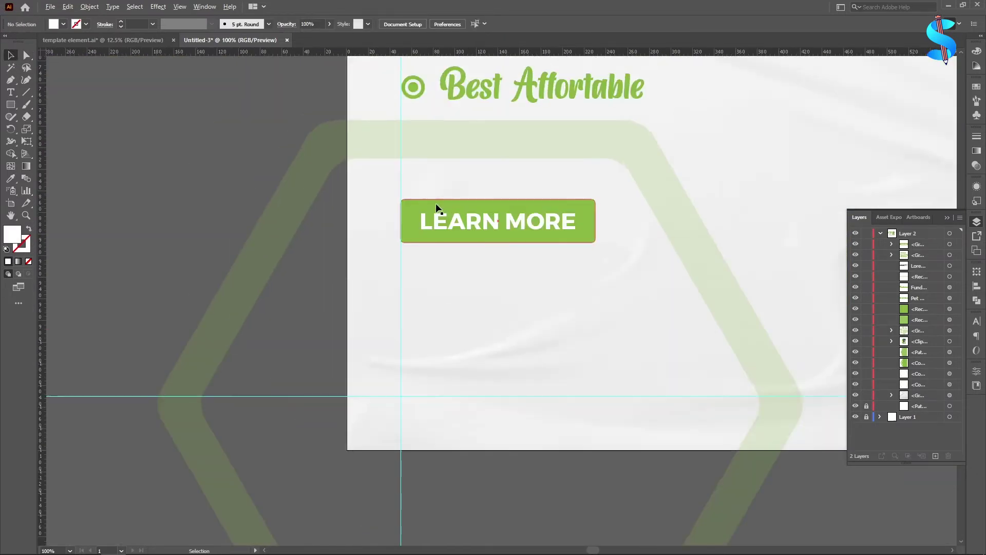
key("a")
left_click(318, 210)
key("v")
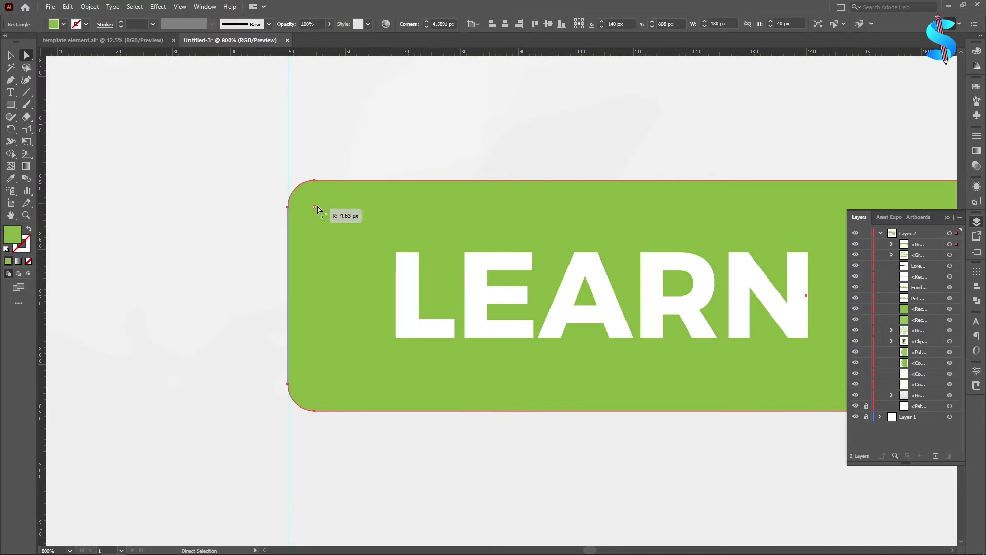
scroll(330, 214, "down", 6)
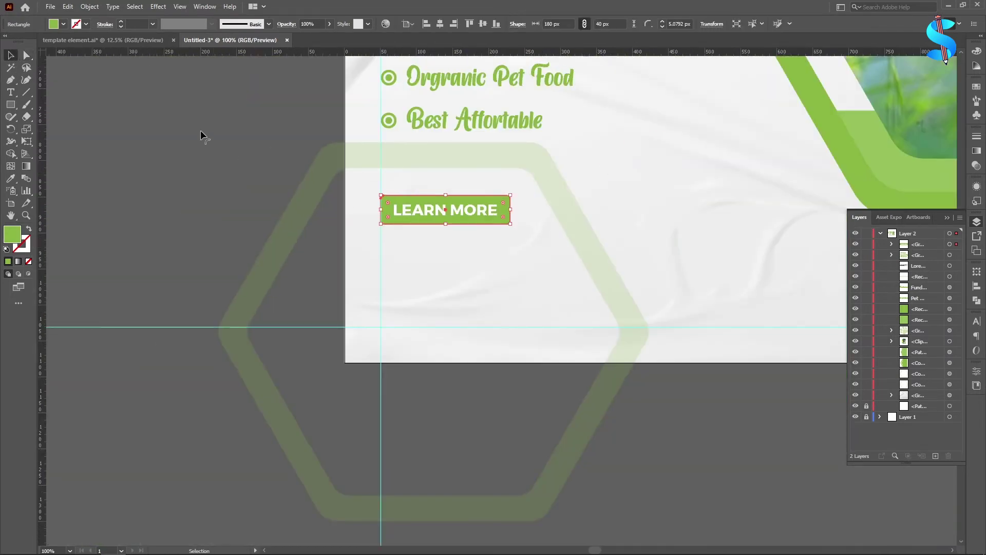
left_click(201, 135)
scroll(438, 259, "up", 2)
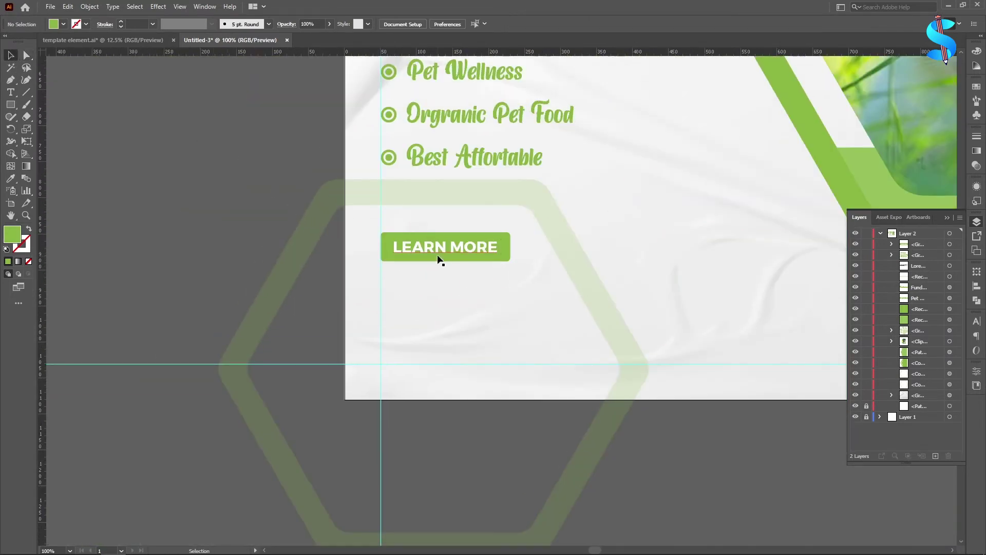
left_click(436, 249)
scroll(406, 252, "up", 2)
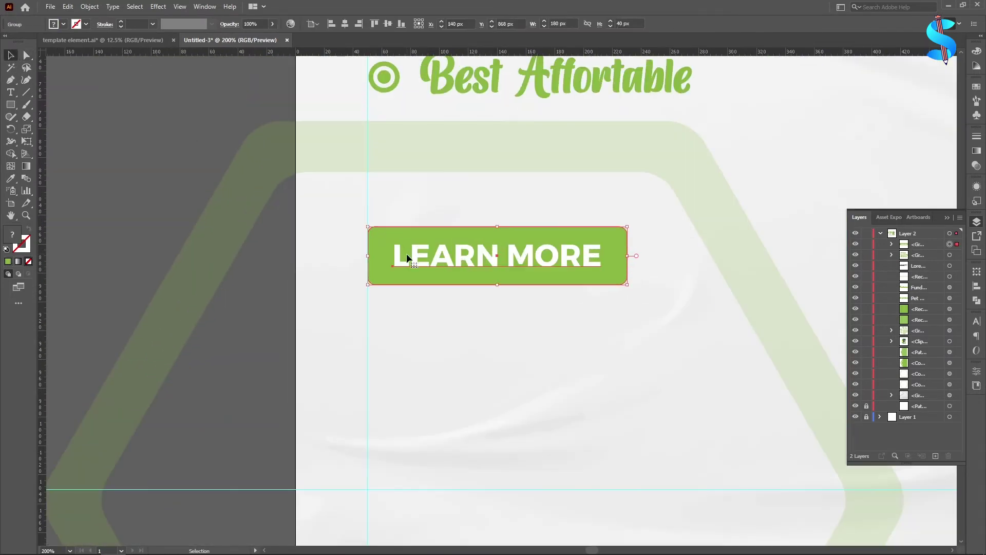
scroll(444, 254, "down", 6)
left_click(273, 225)
Bring the phone contact, company logo and website blocks from the template element file into Untitled-3, placing the phone contact below the LEARN MORE button.
left_click(122, 36)
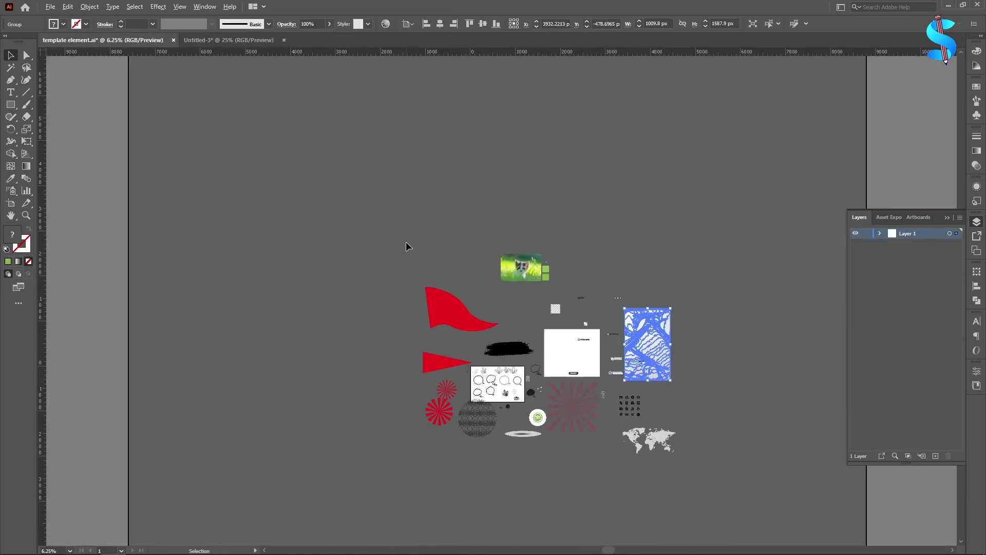
scroll(622, 325, "up", 2)
left_click(625, 278)
left_click(625, 223, "shift")
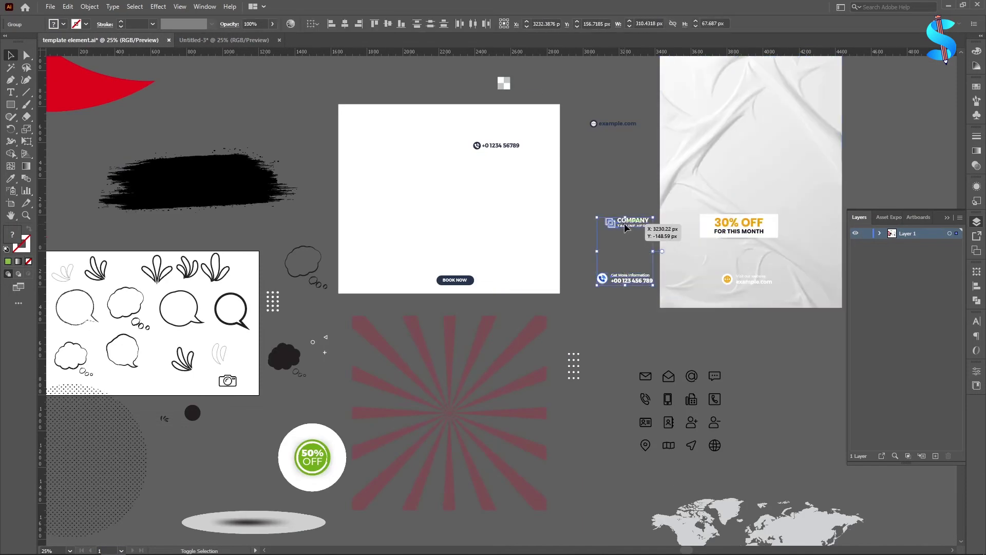
left_click_drag(632, 245, 351, 197)
left_click(637, 375)
scroll(681, 364, "down", 2)
scroll(527, 282, "up", 3)
left_click(474, 412)
scroll(460, 403, "up", 5)
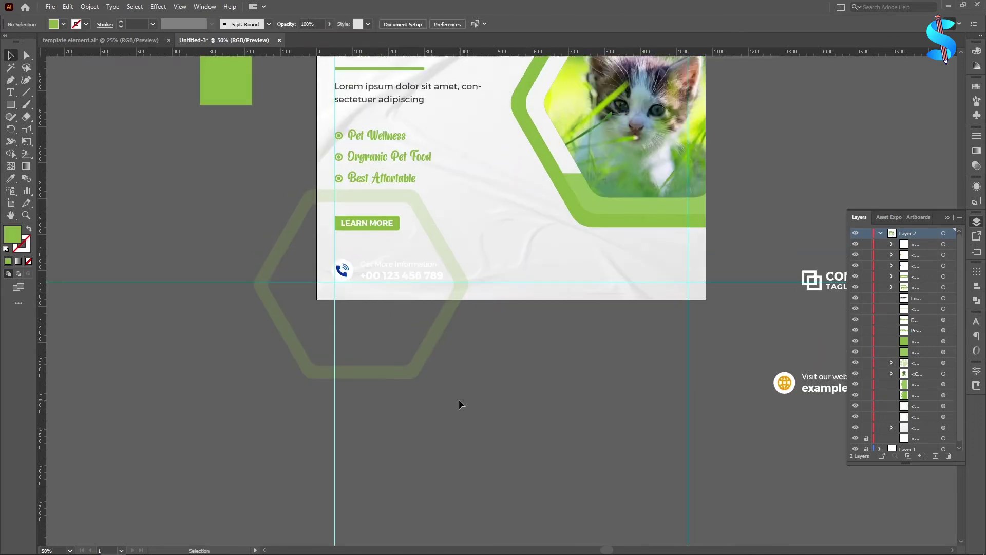
Add a 142 × 142 px swatch square beside the artboard and fill it with the paragraph's dark grey.
left_click_drag(150, 159, 202, 210)
key("i")
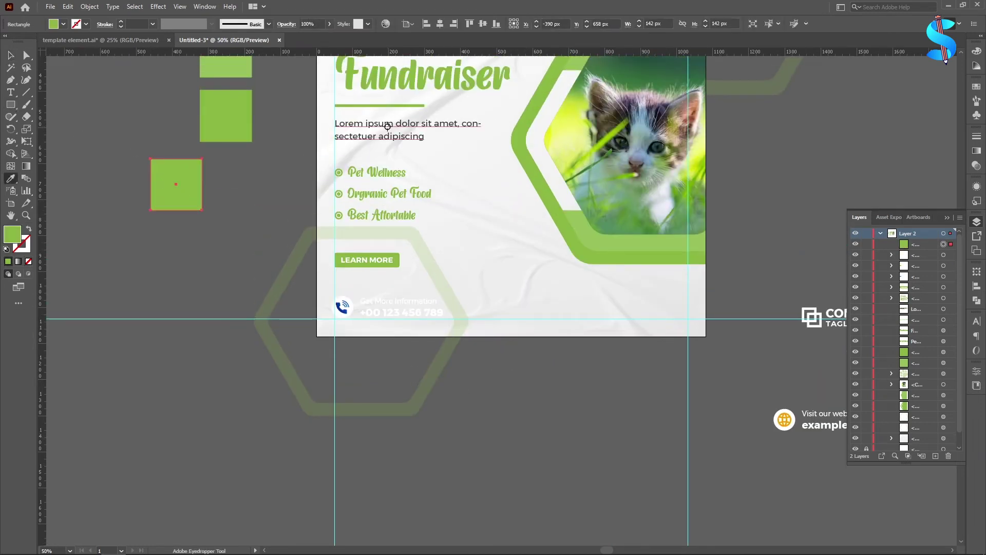
left_click(374, 139)
left_click(10, 55)
left_click(79, 169)
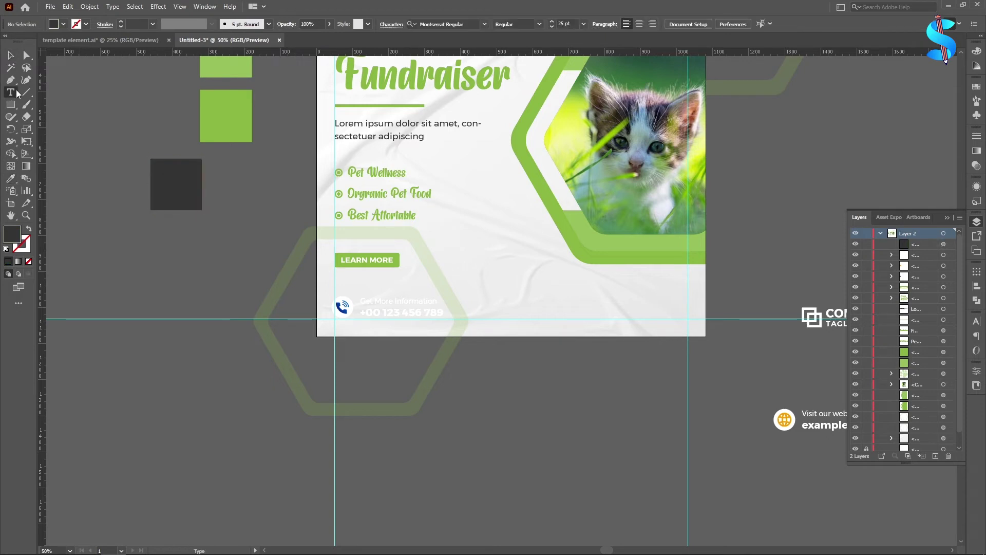
Recolour both lines of the phone contact text with the dark grey of the new swatch.
key("t")
scroll(384, 333, "up", 2)
left_click(338, 266)
key("ctrl+a")
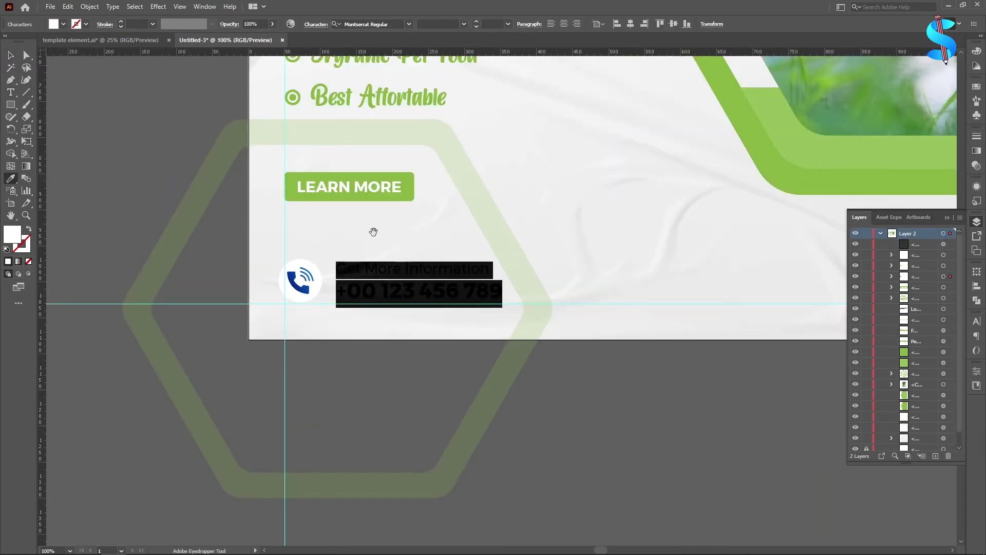
key("ctrl+minus")
left_click(10, 56)
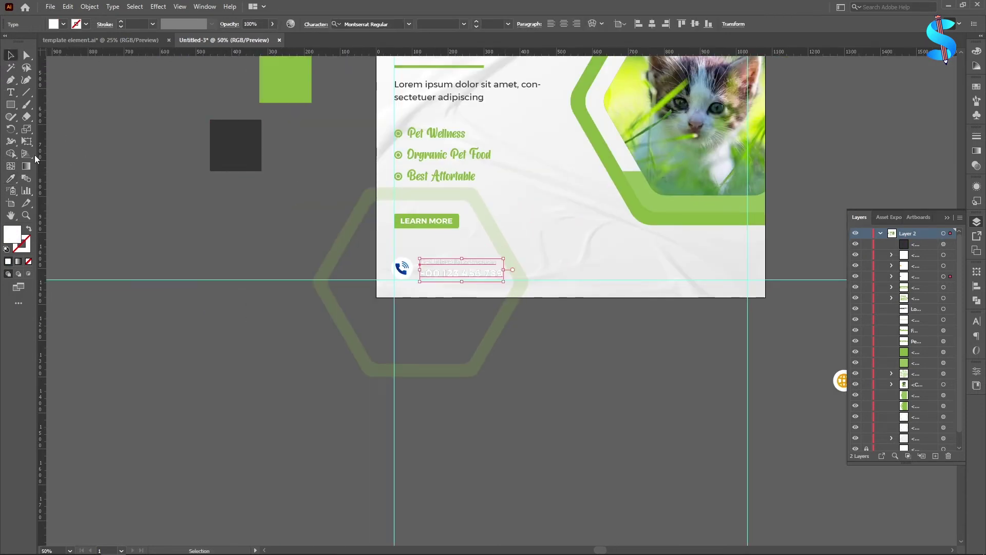
left_click(75, 123)
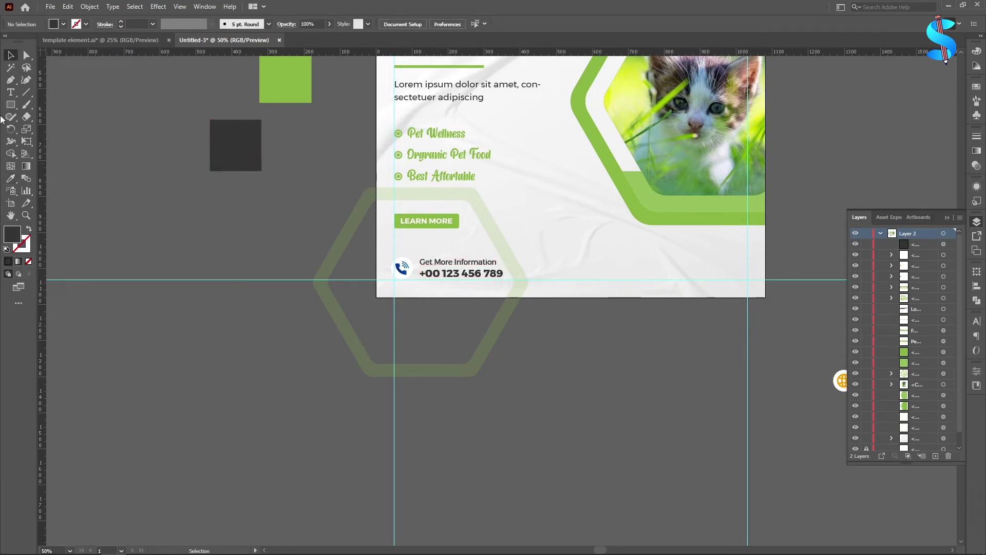
Fill the white circle behind the phone icon with the green of the LEARN MORE button.
left_click(25, 56)
scroll(405, 259, "up", 4)
left_click(432, 278)
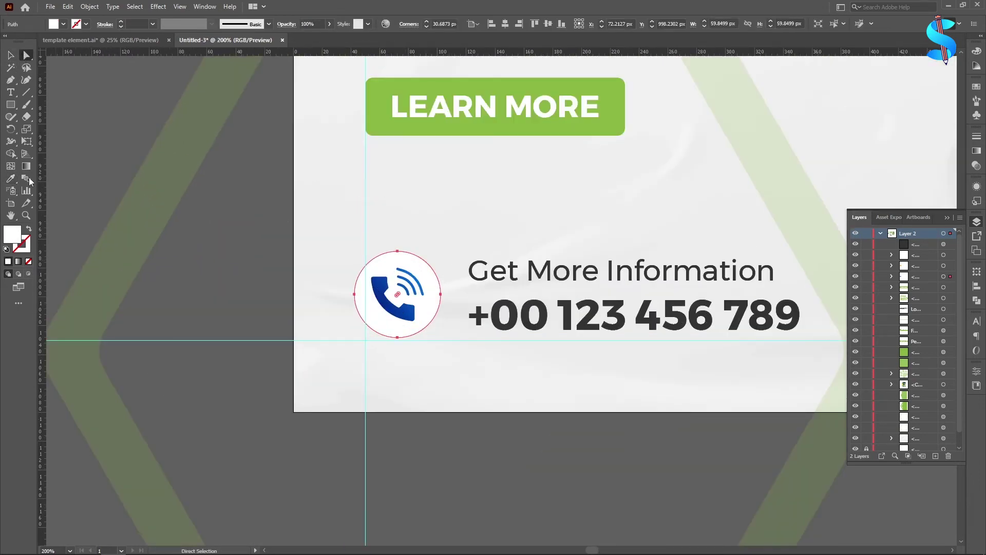
left_click(13, 179)
left_click(393, 128)
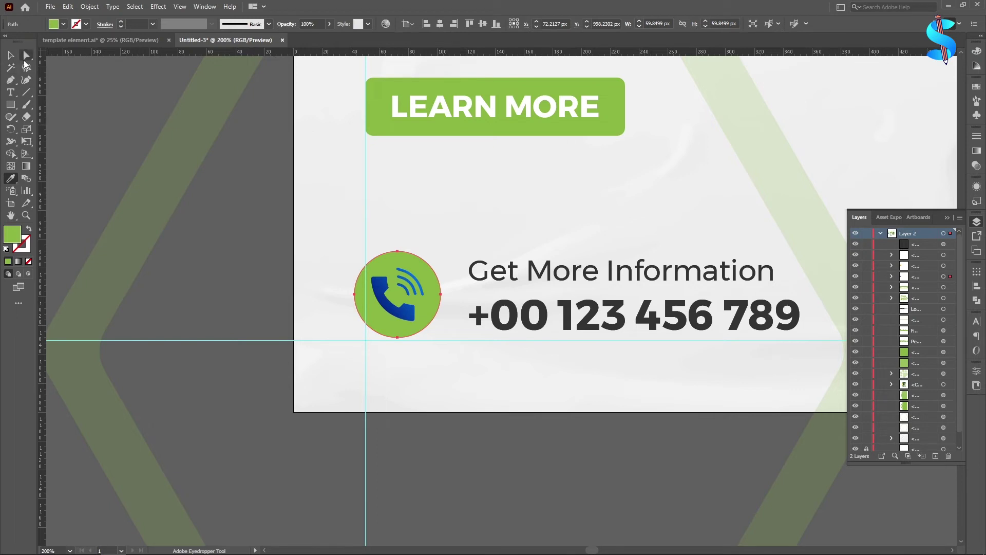
Recolour the blue handset and its signal waves inside the green phone circle to white (FFFFFF).
scroll(390, 306, "up", 2)
left_click(418, 320)
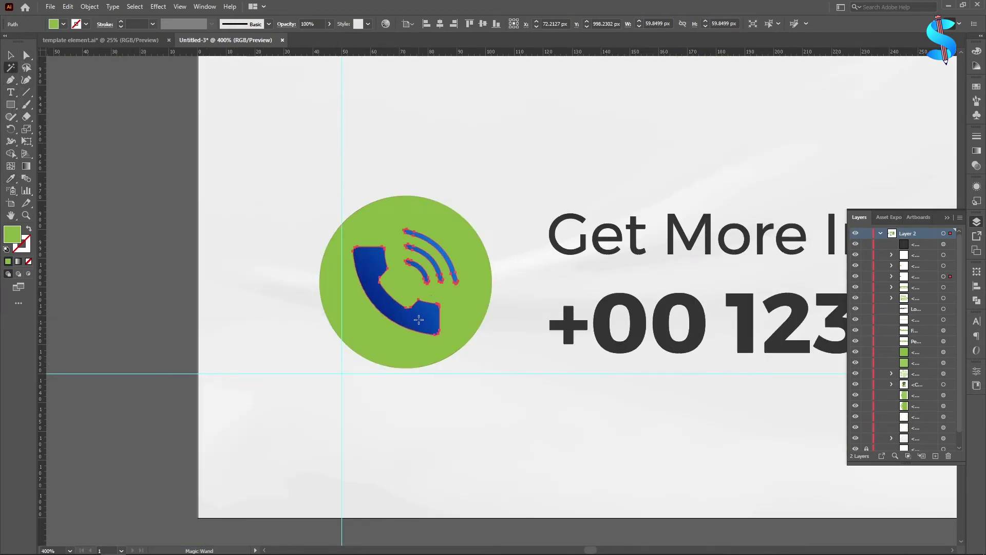
scroll(432, 266, "up", 2)
left_click(11, 179)
scroll(382, 254, "down", 4)
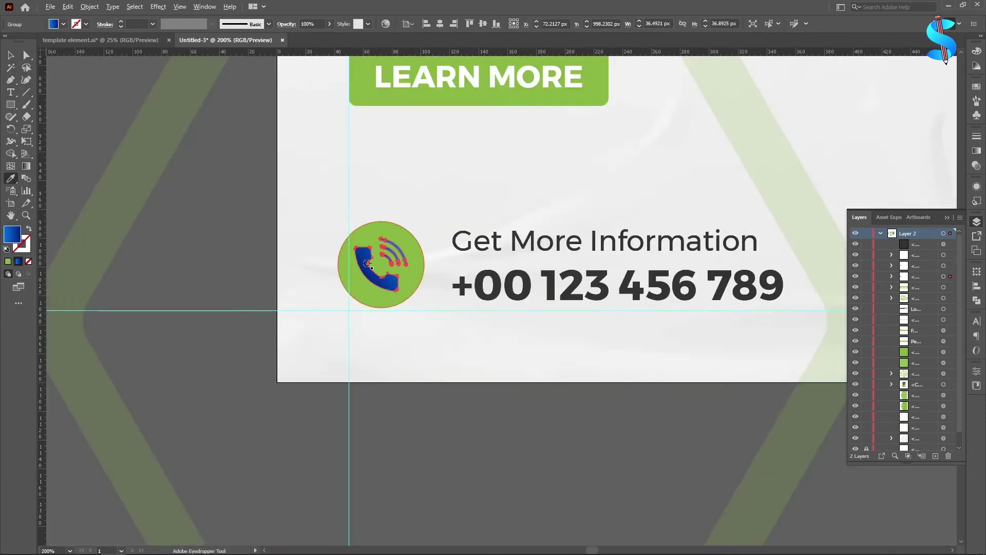
double_click(19, 234)
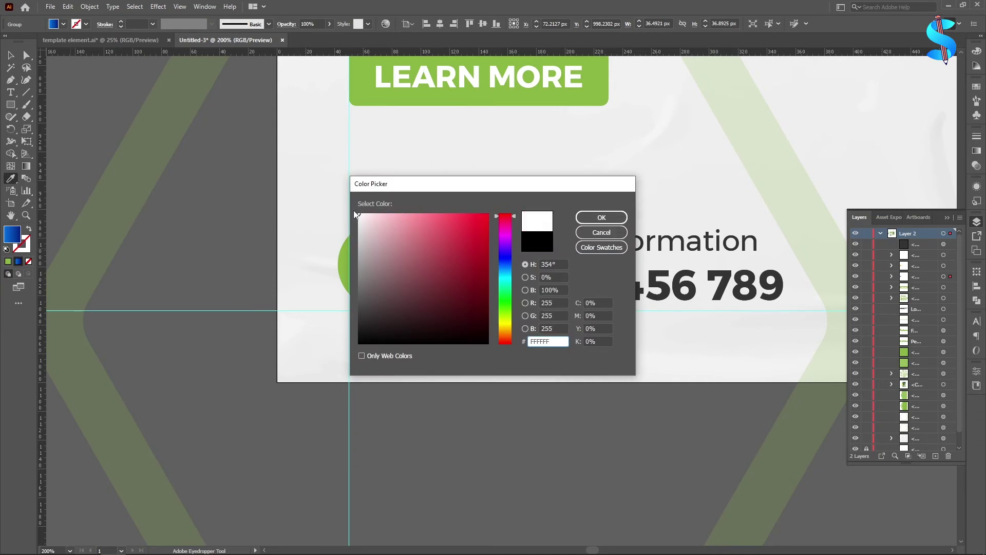
key("Return")
key("ctrl+minus")
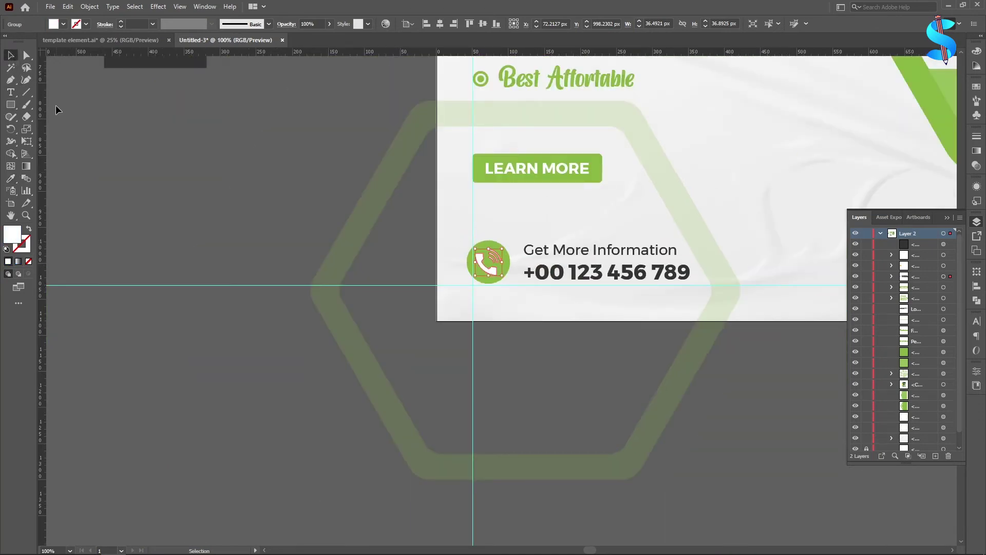
Nudge the phone contact block 8 px right and 1 px down so its circle meets the left margin guide.
scroll(239, 236, "down", 1)
scroll(408, 238, "up", 3)
left_click(409, 280)
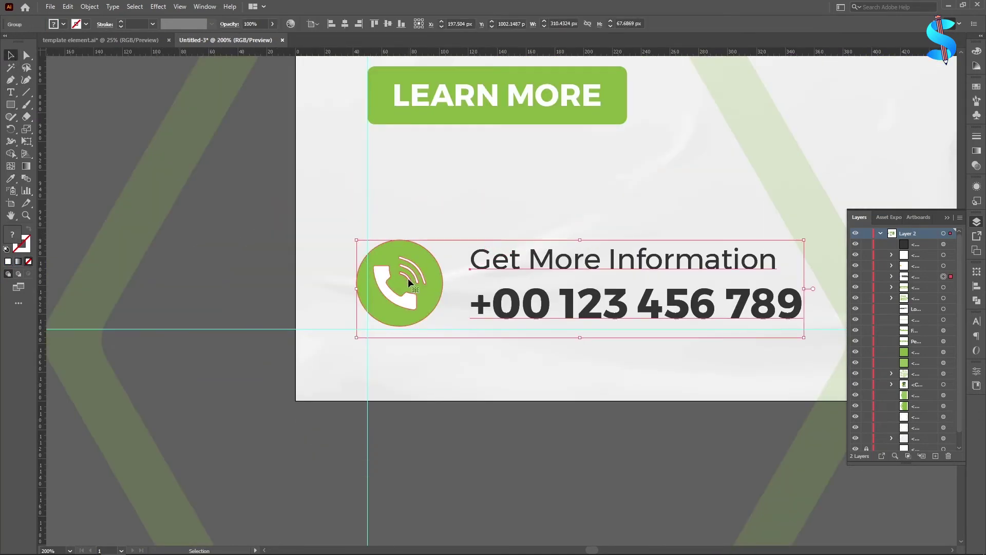
key("Right")
key("Right")
key("Right")
key("Right")
key("Right")
key("Right")
key("Right")
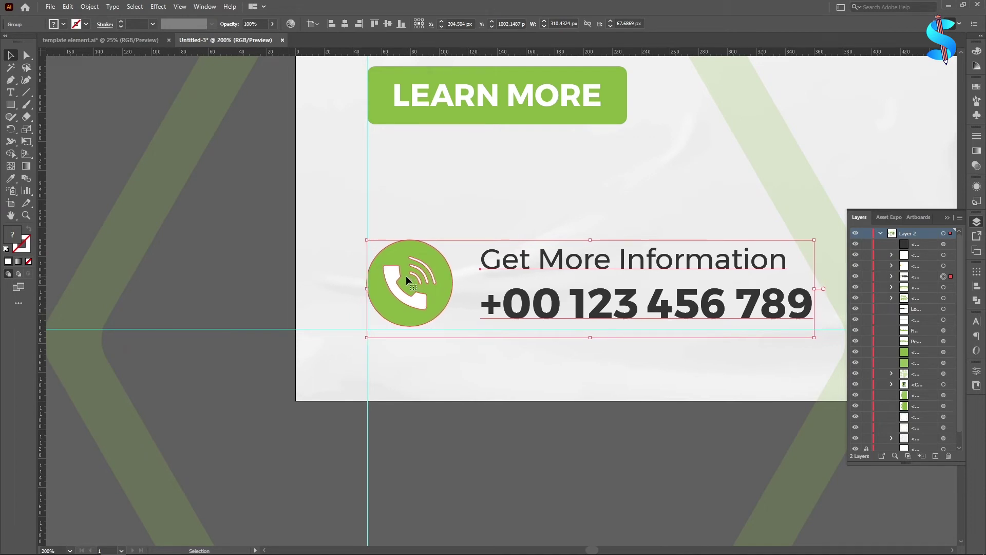
key("Down")
key("Right")
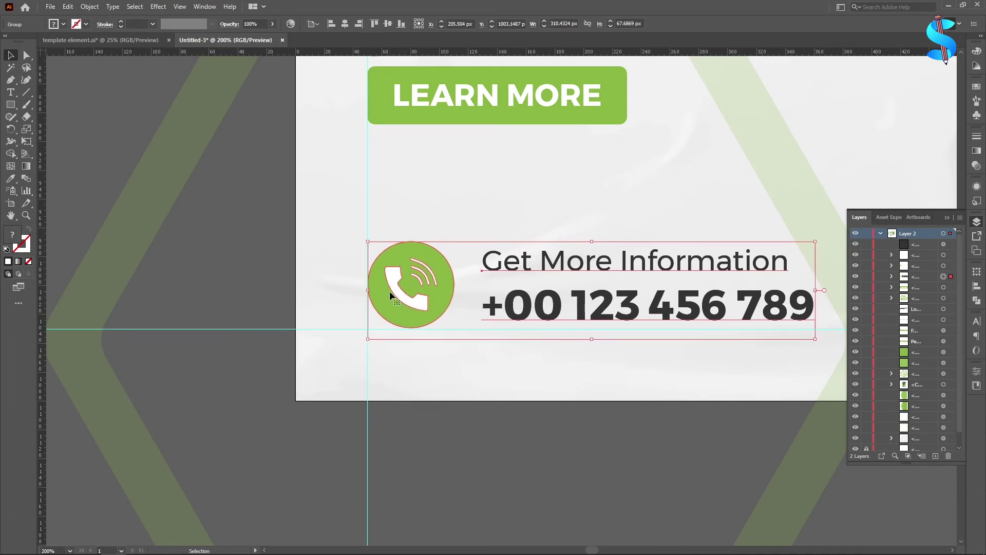
Move the website block onto the artboard's lower-right corner, level with the phone contact.
scroll(389, 290, "down", 5)
left_click(712, 373)
scroll(712, 374, "down", 2)
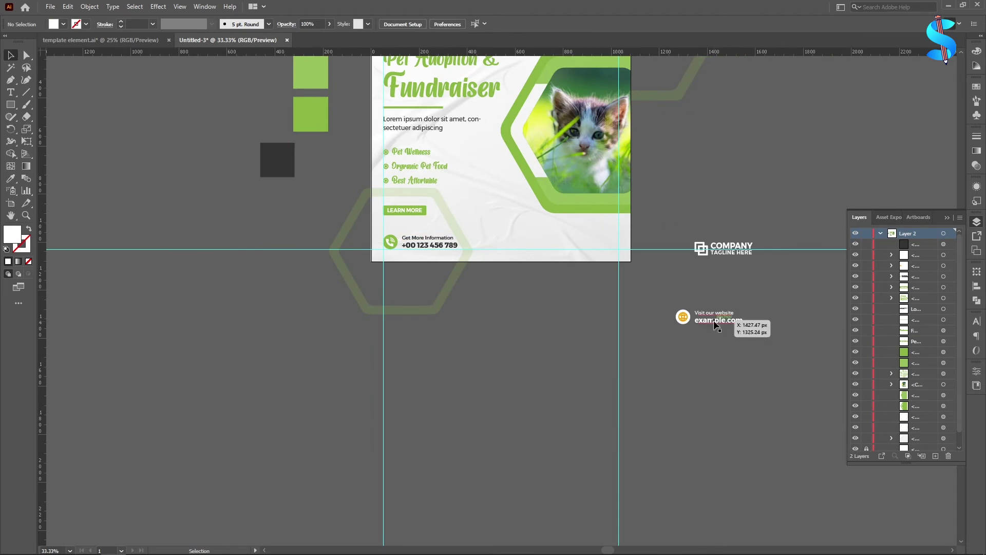
left_click_drag(714, 321, 587, 240)
left_click(606, 320)
Recolour both lines of the website text with the dark grey of the swatch square.
left_click(11, 92)
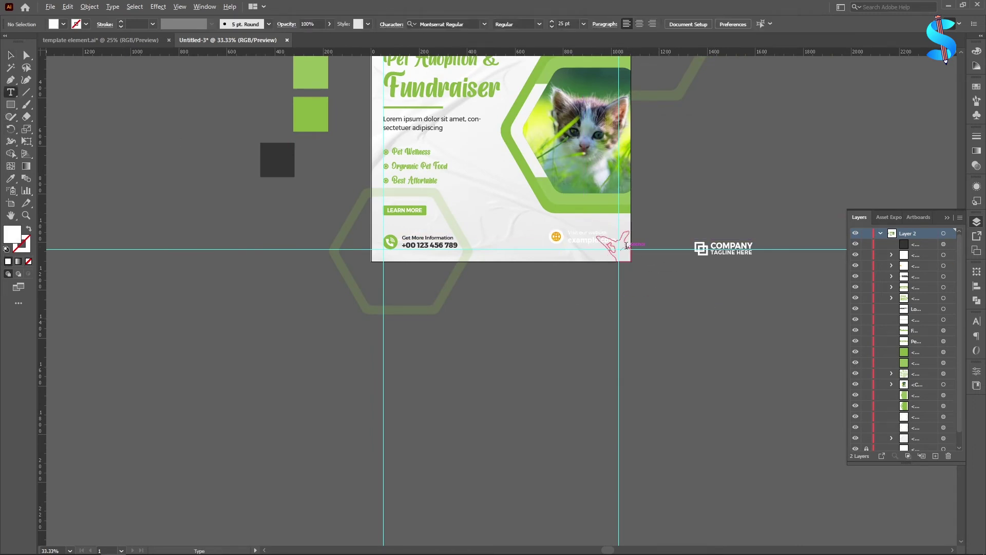
scroll(626, 246, "up", 4)
left_click_drag(506, 220, 718, 249)
scroll(717, 249, "down", 2)
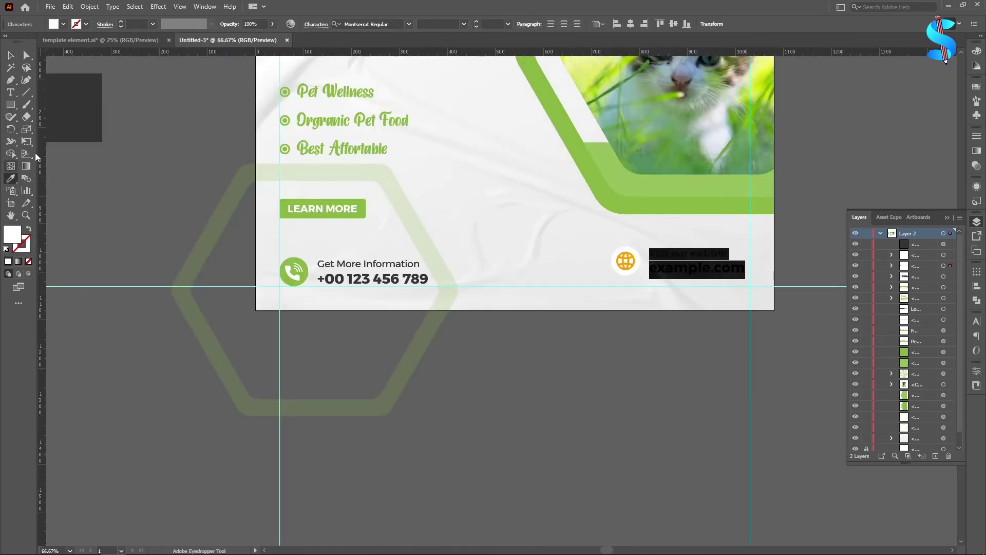
scroll(667, 271, "up", 2)
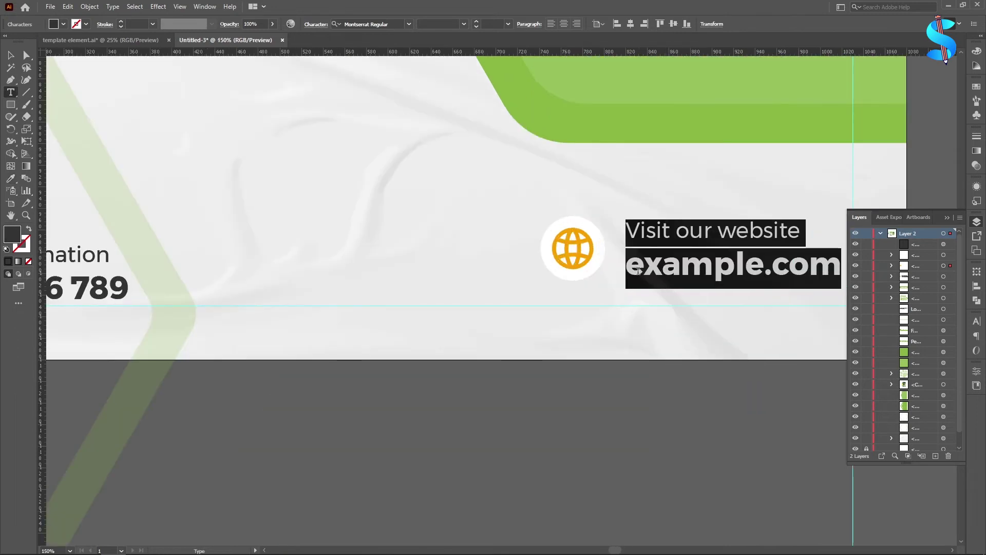
left_click(650, 268)
type("WW")
key("BackSpace")
key("BackSpace")
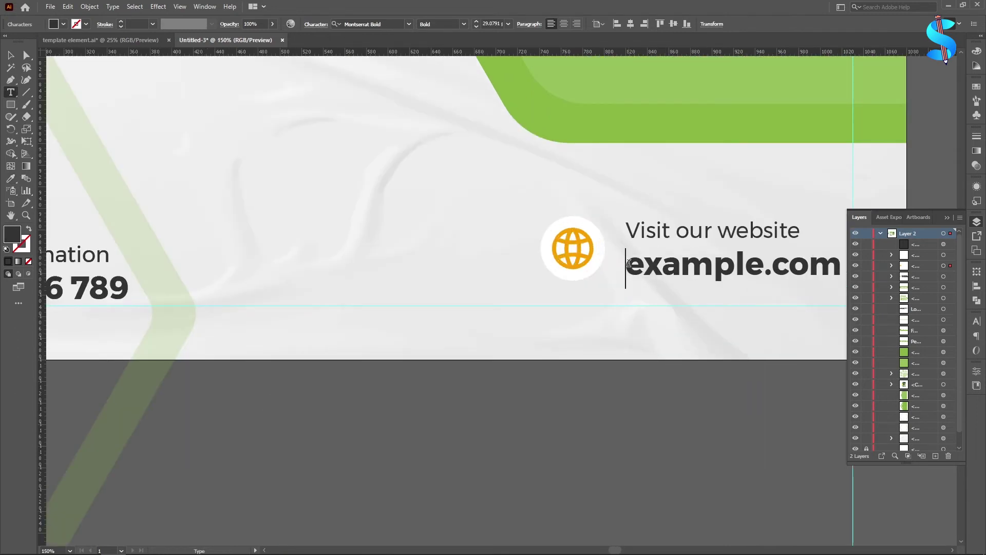
type("www.")
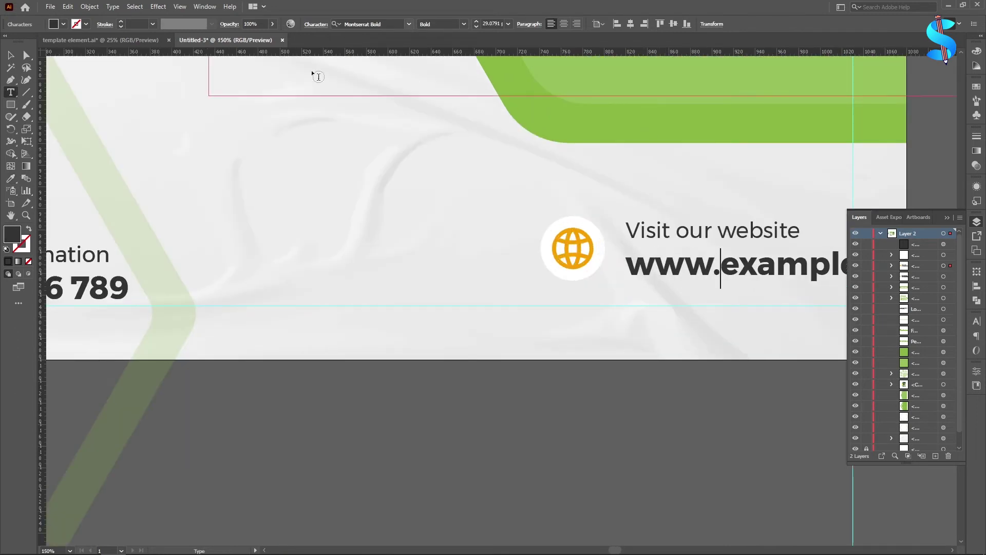
Fill the white circle behind the globe icon with the green of the hexagon photo frame.
scroll(576, 237, "up", 3)
left_click(555, 221)
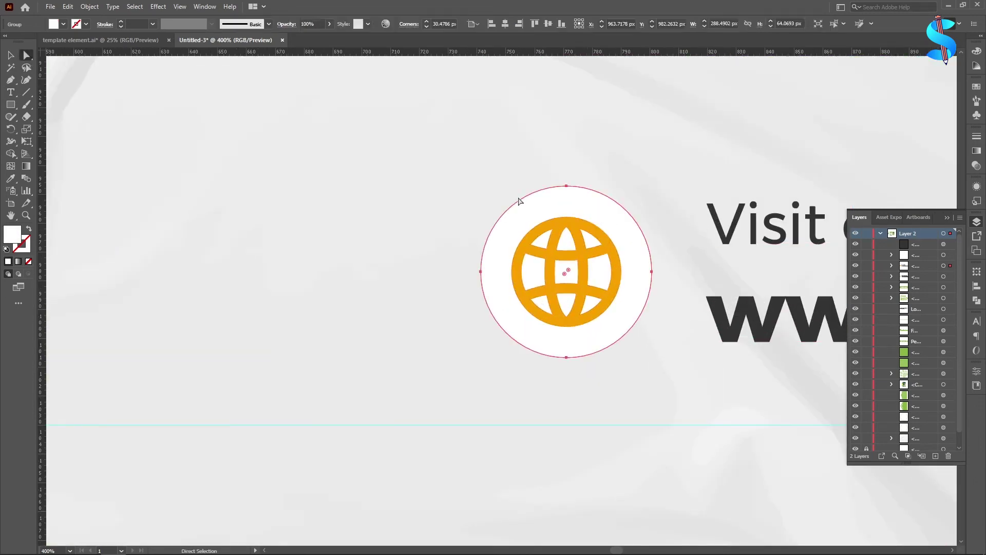
left_click(10, 181)
scroll(521, 193, "down", 2)
left_click(618, 70)
Recolour the orange globe icon in the website block to white.
left_click(26, 56)
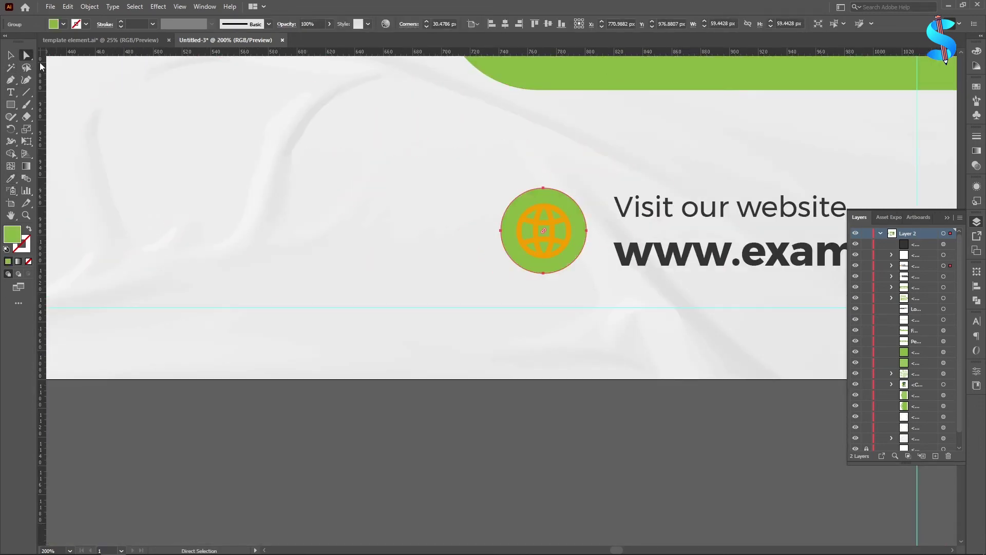
scroll(564, 229, "up", 2)
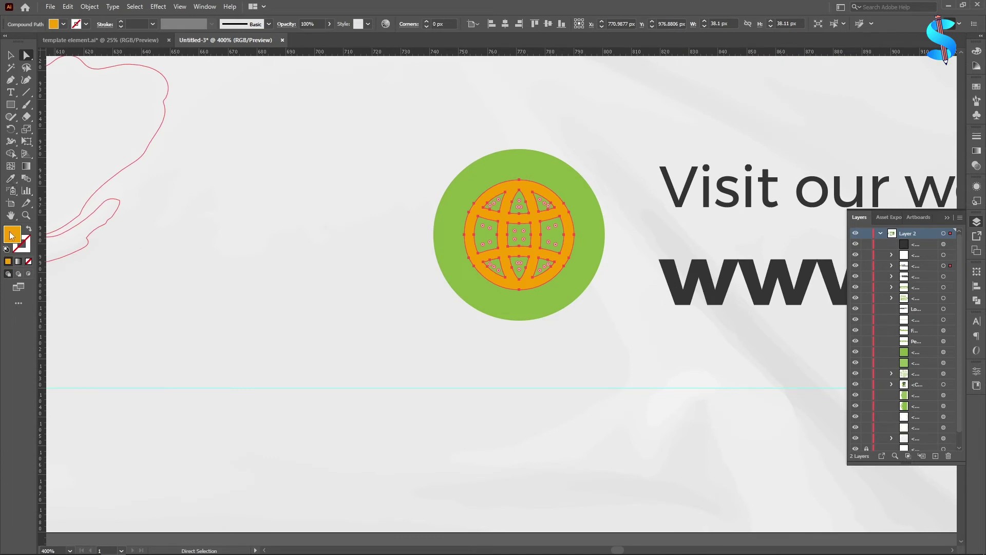
double_click(11, 235)
left_click_drag(362, 219, 344, 199)
left_click(601, 218)
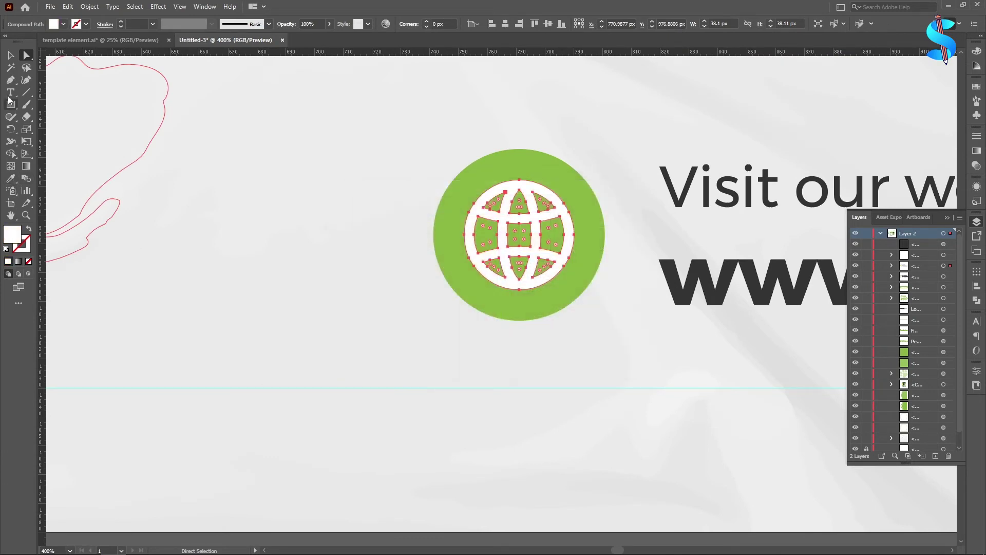
Reposition the website block so its text ends at the right margin guide and lines up with the phone contact.
left_click(11, 55)
scroll(545, 219, "down", 3)
scroll(548, 308, "down", 2)
left_click(547, 367)
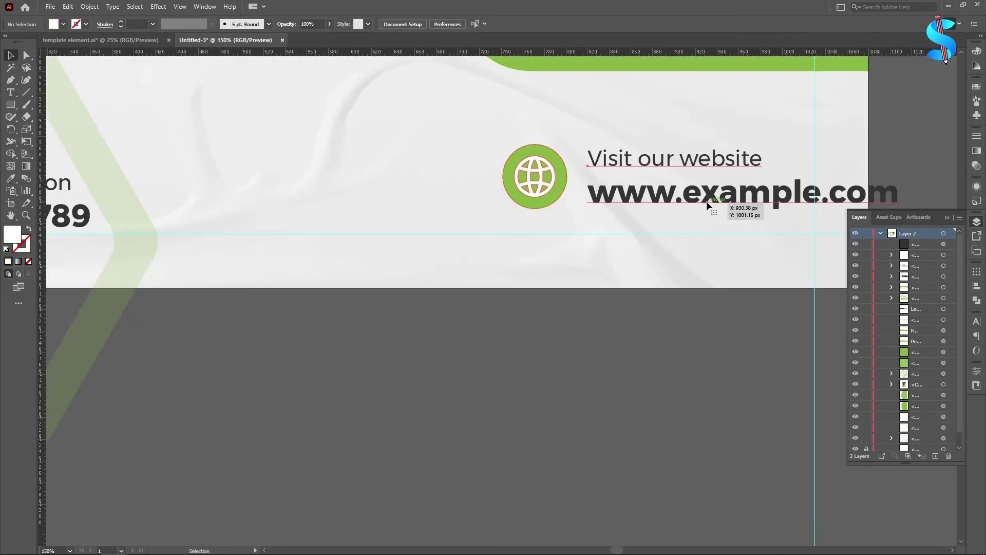
left_click_drag(713, 198, 631, 223)
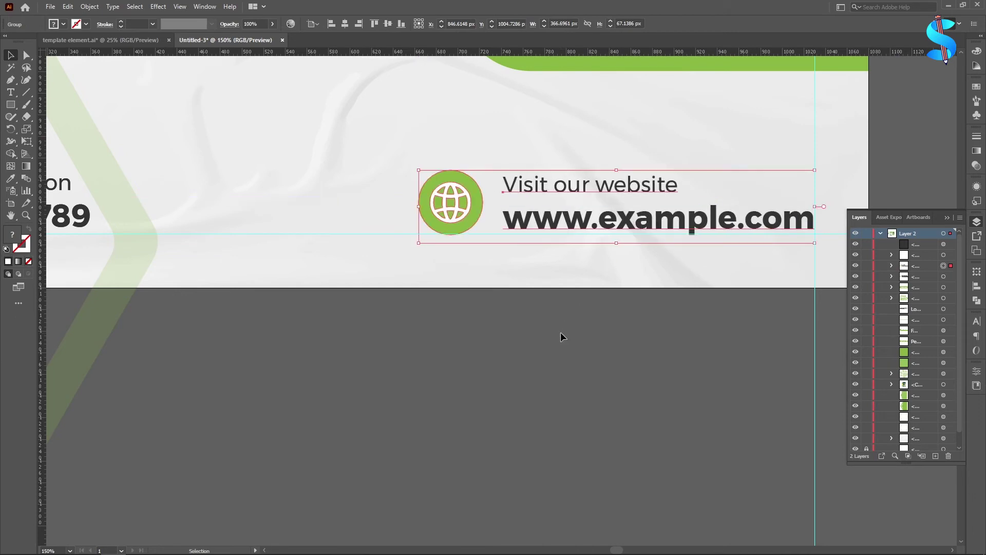
left_click(550, 396)
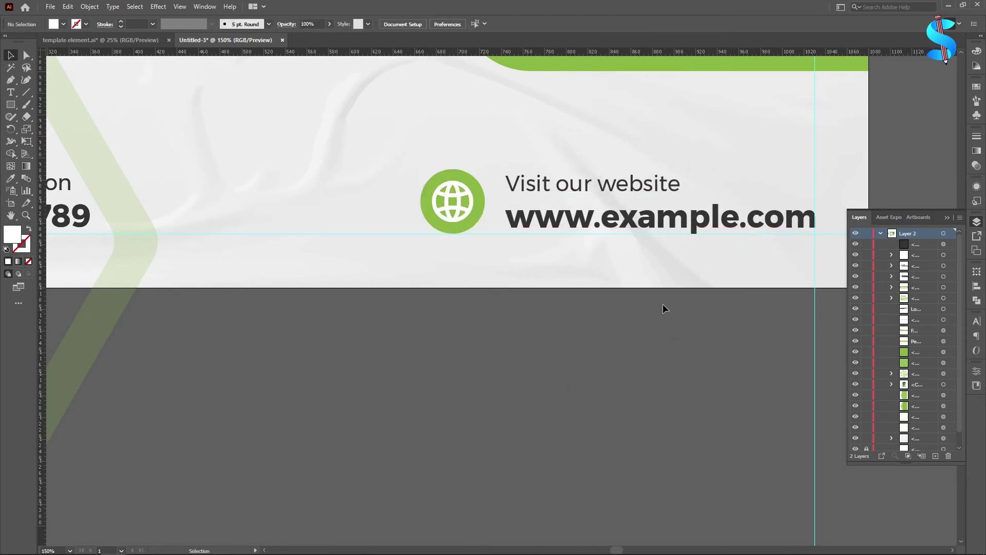
Move the company logo from beside the artboard to the artboard's upper-left corner, above the headline.
key("ctrl+minus")
key("ctrl+minus")
key("ctrl+minus")
key("ctrl+minus")
scroll(741, 341, "up", 4)
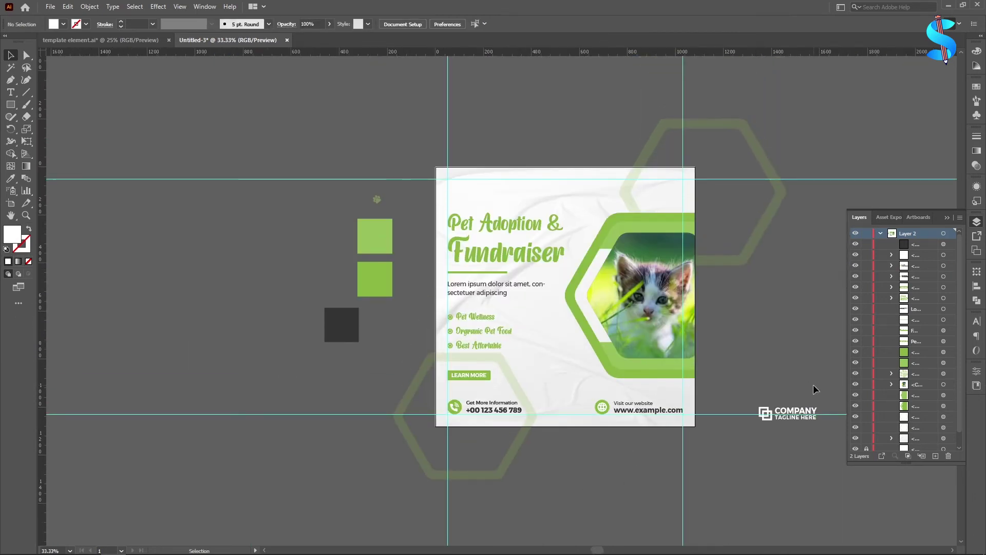
left_click_drag(791, 414, 364, 242)
scroll(500, 158, "up", 3)
Recolour the company logo with the template's green and align it precisely with the left and top margin guides.
left_click(800, 395)
scroll(345, 221, "up", 5)
key("ctrl+plus")
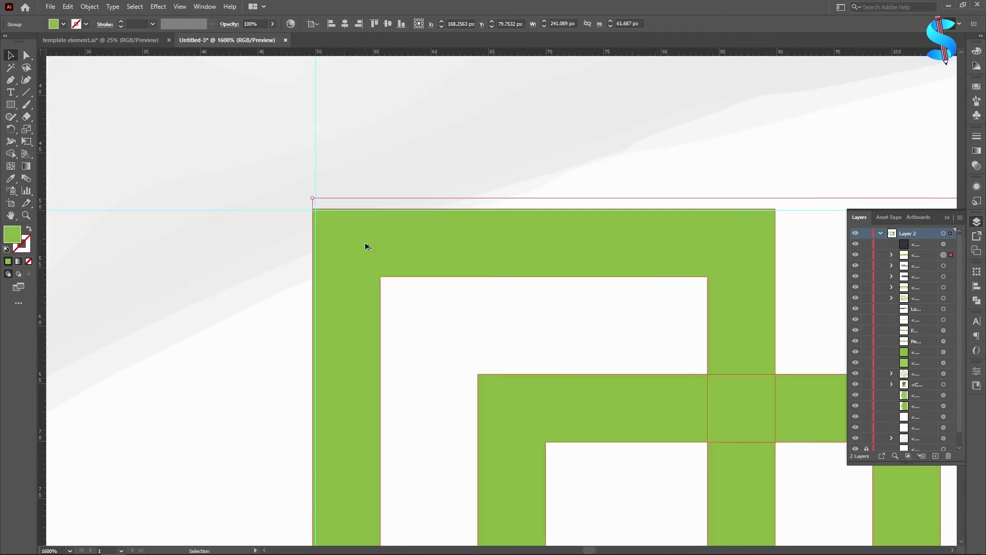
key("ctrl+minus")
key("ctrl+minus")
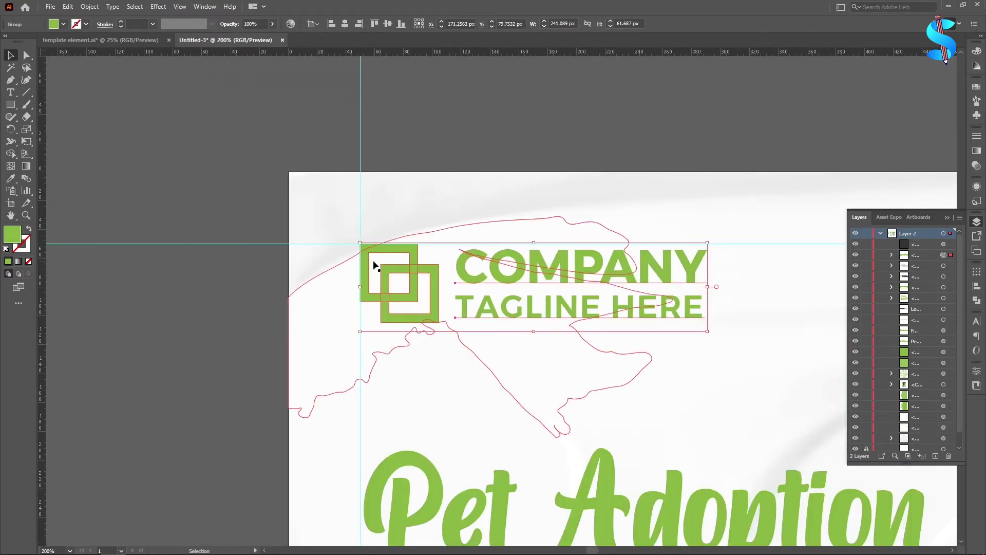
left_click(443, 125)
Bring the group of three round social media icons from the template element file into Untitled-3, near the artboard's upper edge.
key("ctrl+minus")
key("ctrl+minus")
key("ctrl+minus")
left_click(132, 41)
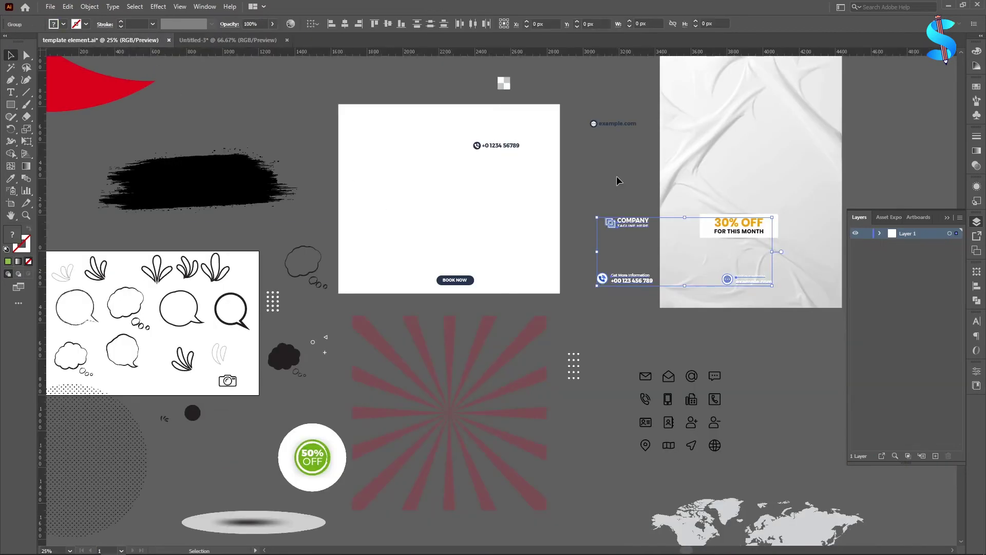
scroll(611, 185, "up", 4)
left_click_drag(687, 129, 687, 129)
scroll(635, 87, "up", 5)
left_click_drag(624, 232, 242, 41)
left_click_drag(767, 231, 769, 231)
scroll(531, 230, "down", 2)
scroll(718, 227, "up", 4)
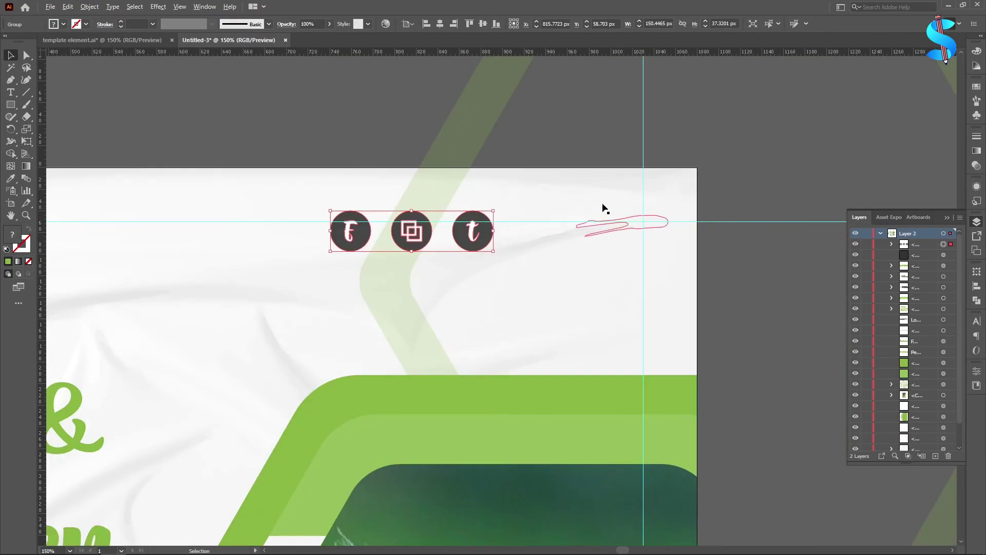
Position the social media icons in the artboard's upper-right corner, flush with the top and right margin guides.
scroll(464, 238, "up", 2)
left_click_drag(482, 227, 787, 253)
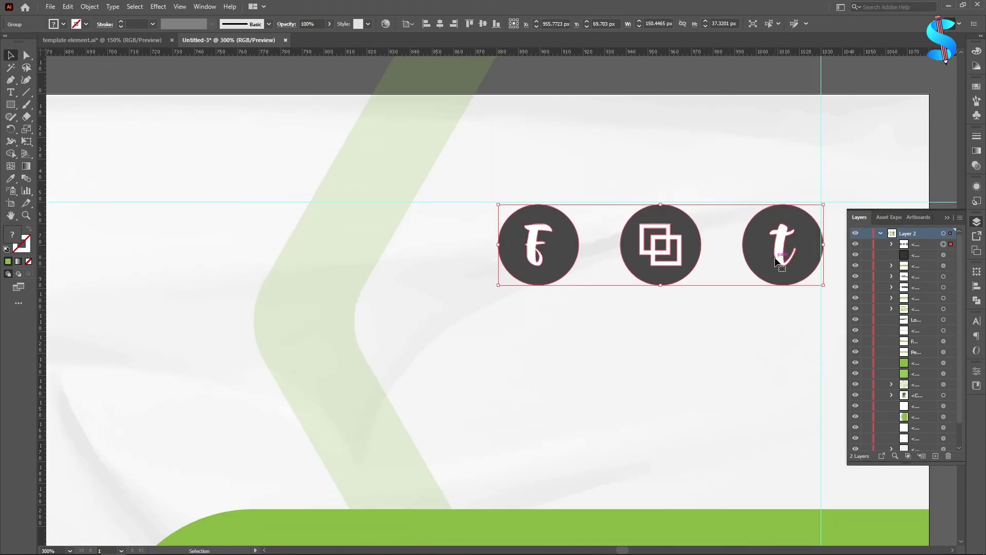
key("Left")
Fill the three dark circles of the social media icons with the green of the hexagon photo frame.
key("a")
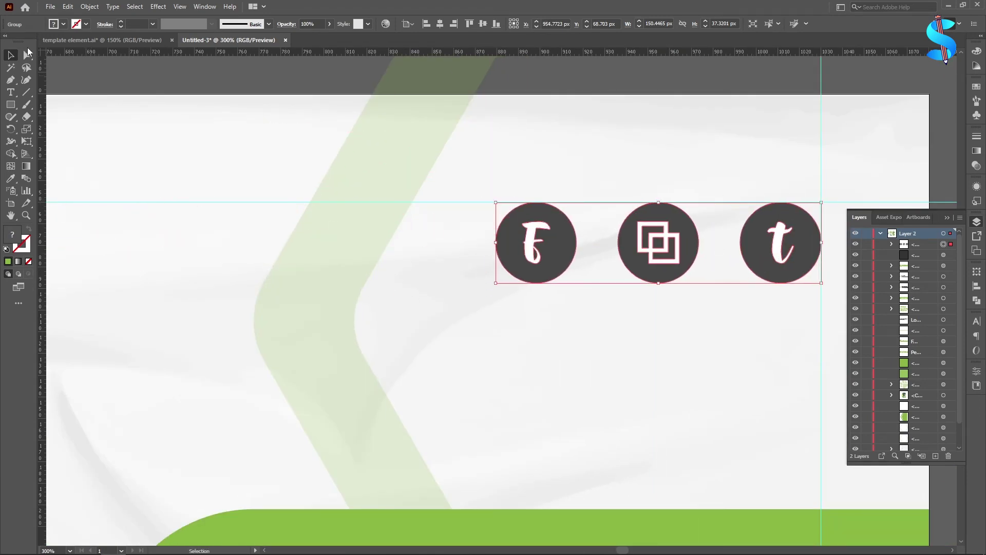
left_click(607, 82)
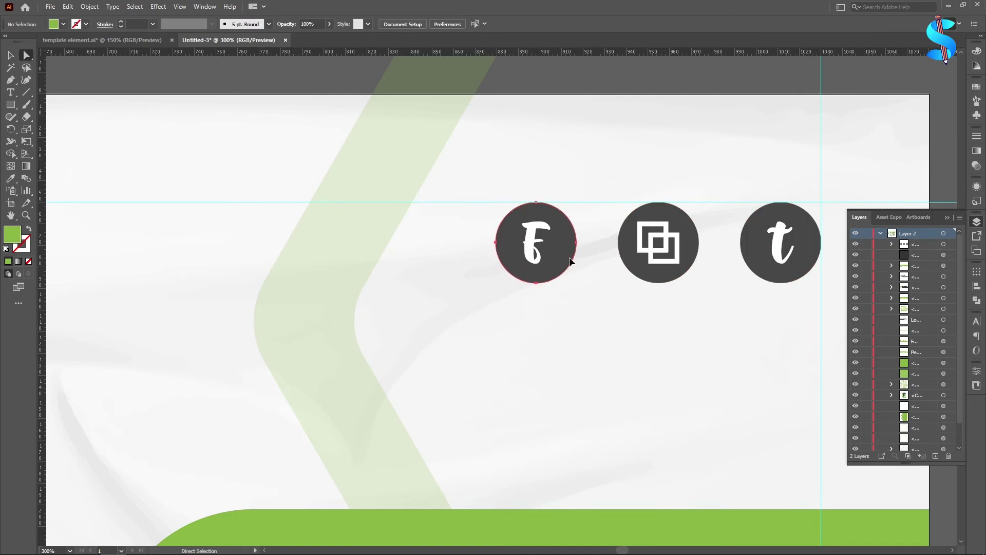
left_click(570, 258)
left_click(658, 277, "shift")
left_click(769, 277, "shift")
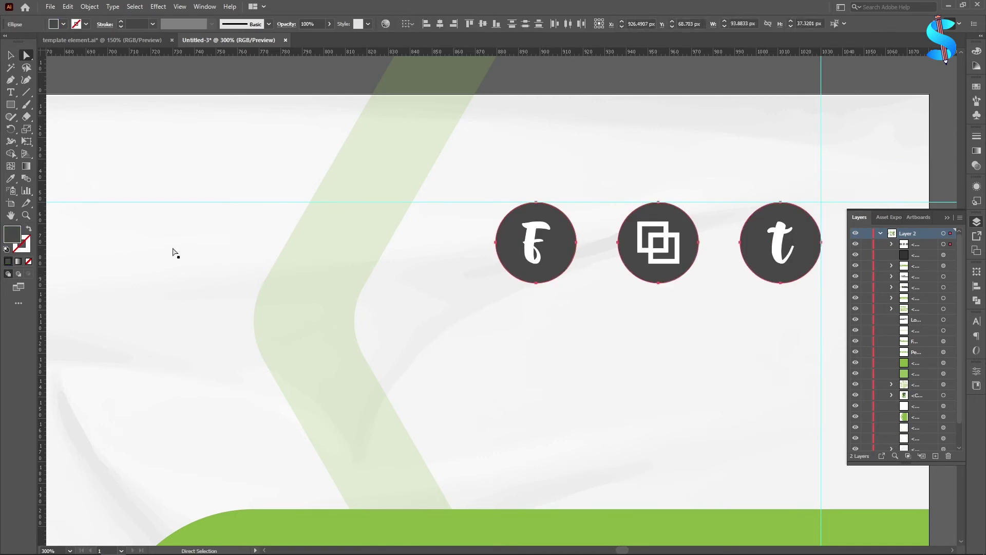
left_click(10, 178)
left_click(570, 529)
key("v")
key("ctrl+minus")
key("ctrl+minus")
key("ctrl+minus")
key("ctrl+minus")
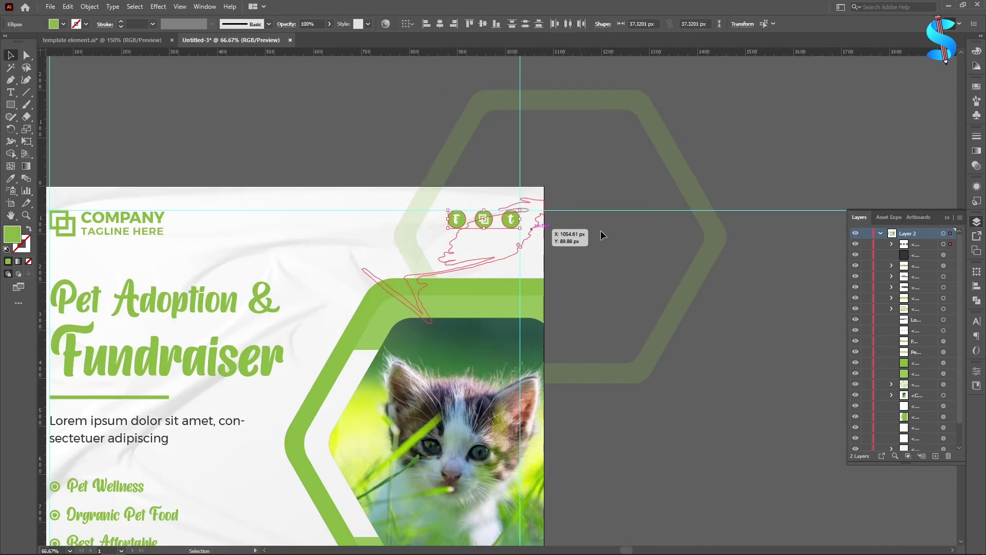
left_click(655, 234)
scroll(604, 238, "down", 1)
scroll(627, 262, "down", 4)
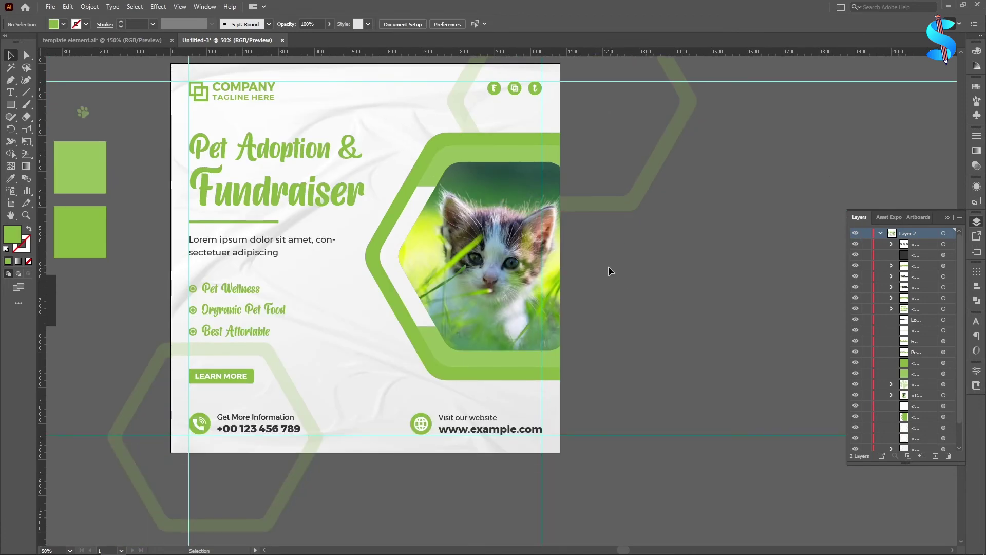
scroll(608, 266, "down", 1)
left_click_drag(10, 105, 53, 155)
scroll(469, 309, "up", 4)
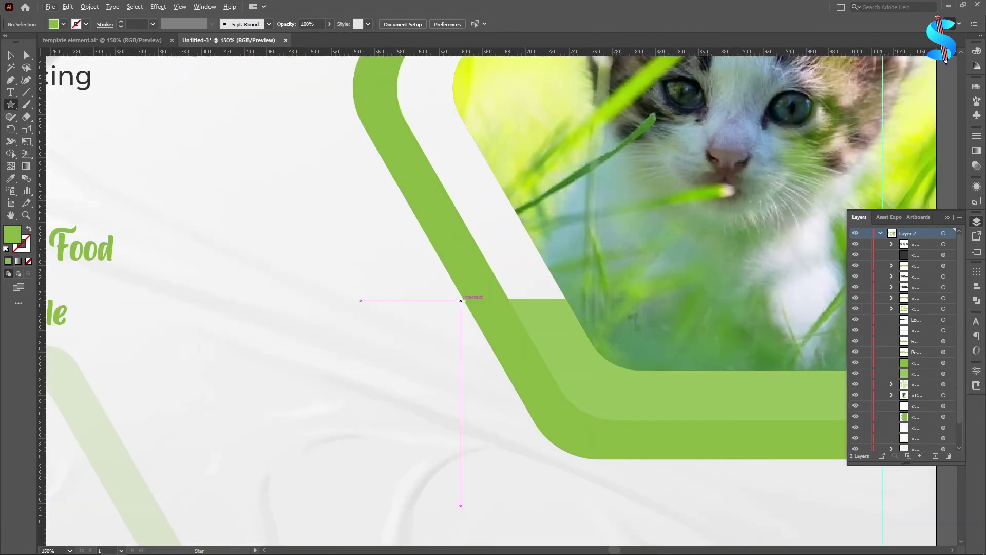
left_click_drag(421, 259, 555, 379)
key("Delete")
Draw a green hexagon about 246 × 213 px over the photo frame's lower-left edge and slightly round its corners.
left_click(10, 106)
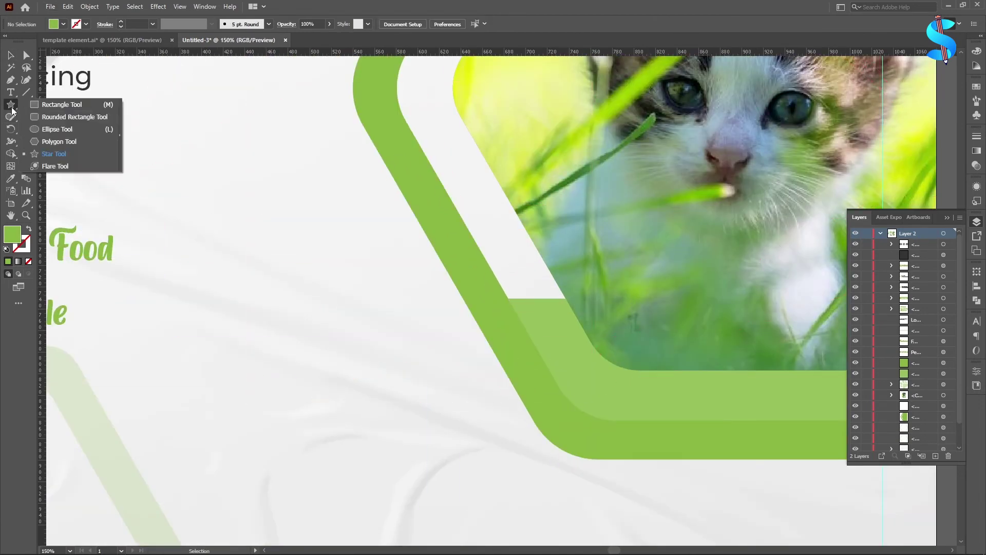
left_click(54, 142)
left_click_drag(436, 261, 529, 354)
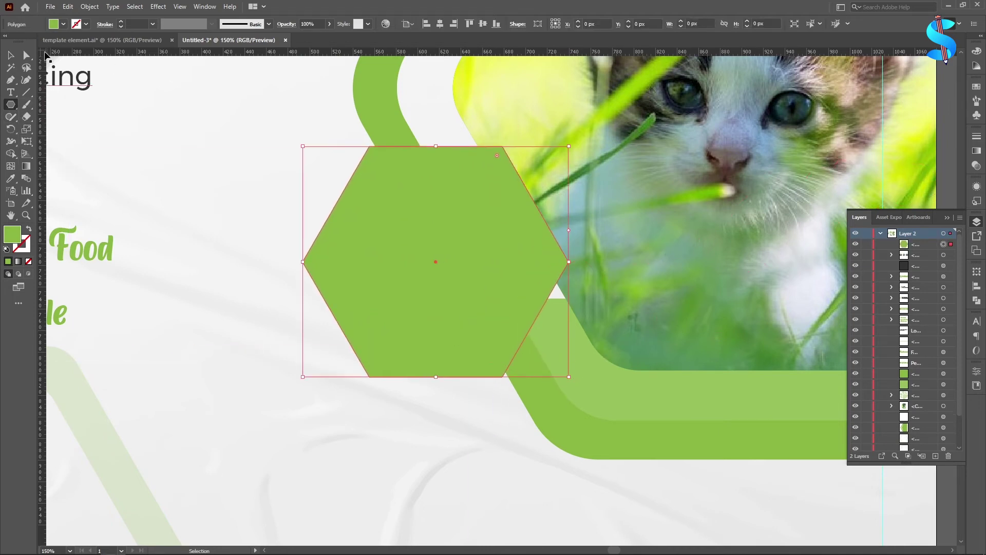
left_click(10, 56)
left_click_drag(495, 157, 414, 165)
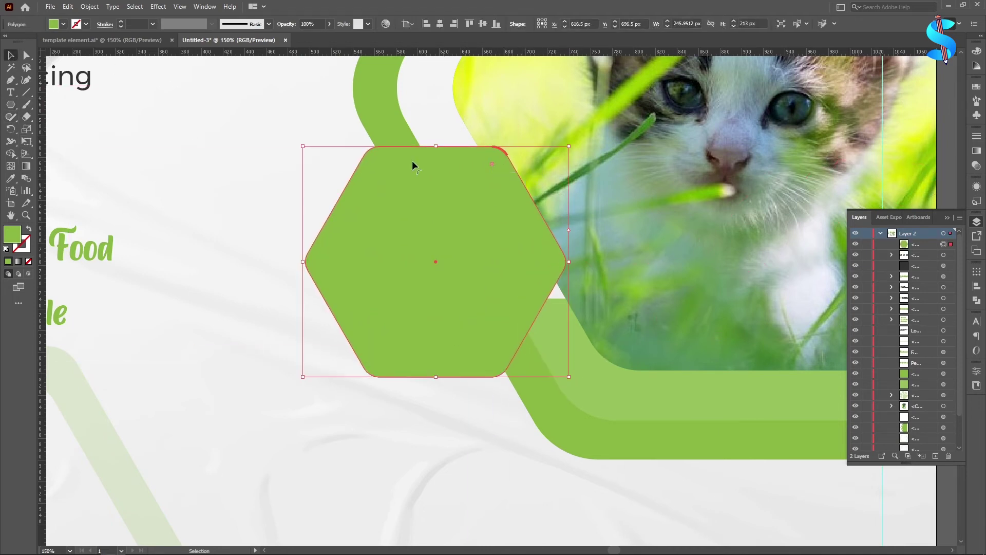
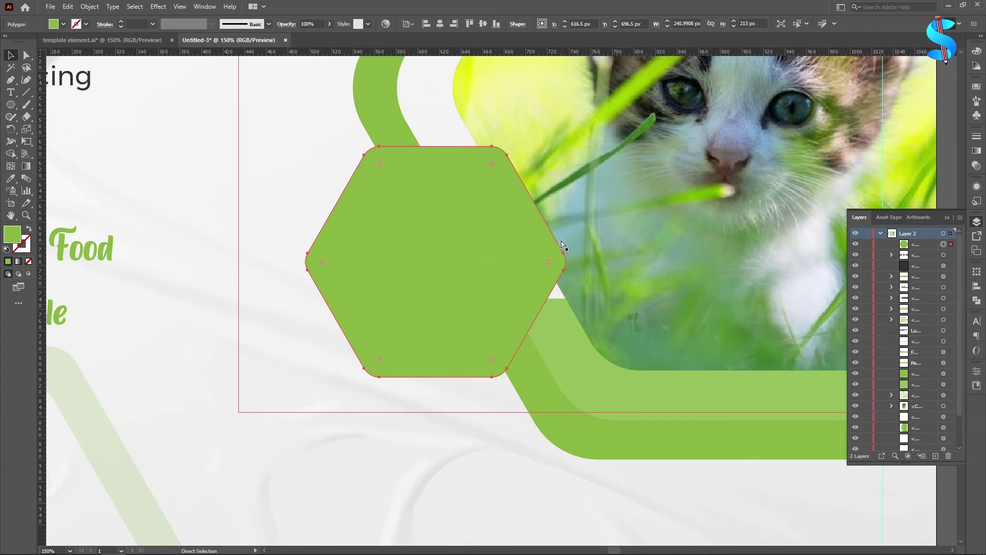
Add a concentric copy of the green hexagon inside it, fill it white (#FFFFFF) and shrink it to about 201 × 174 px.
left_click_drag(569, 149, 548, 164)
left_click(10, 178)
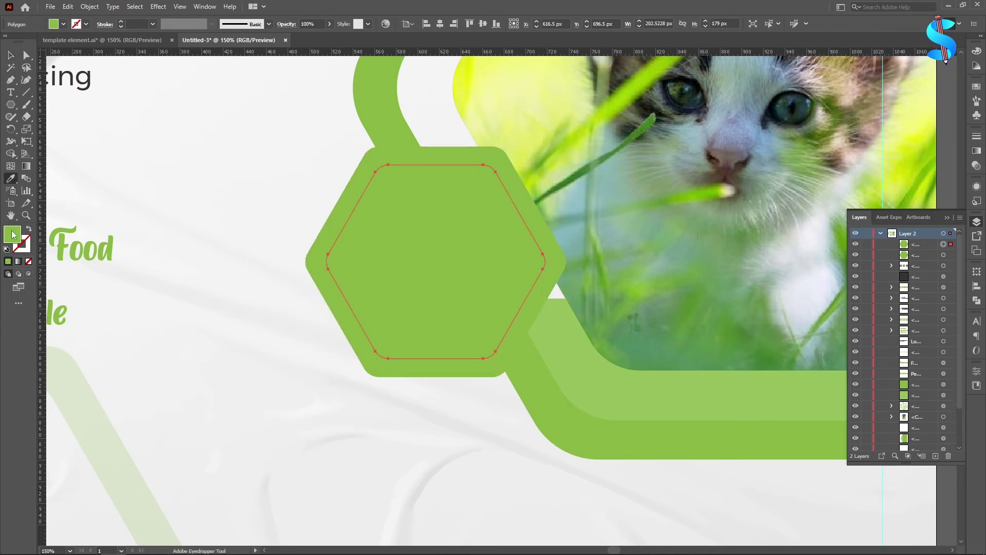
double_click(12, 235)
left_click_drag(379, 225, 349, 205)
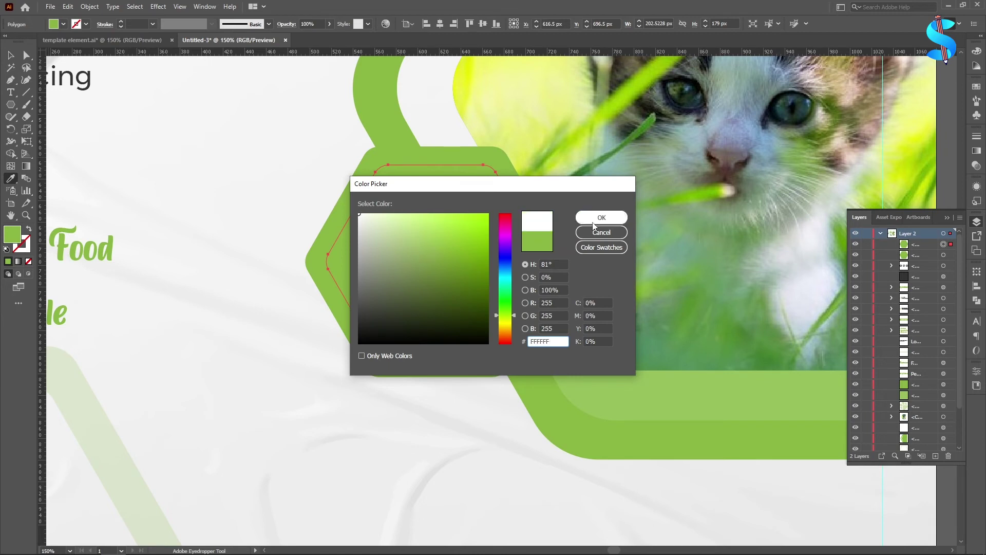
left_click(602, 218)
left_click(11, 55)
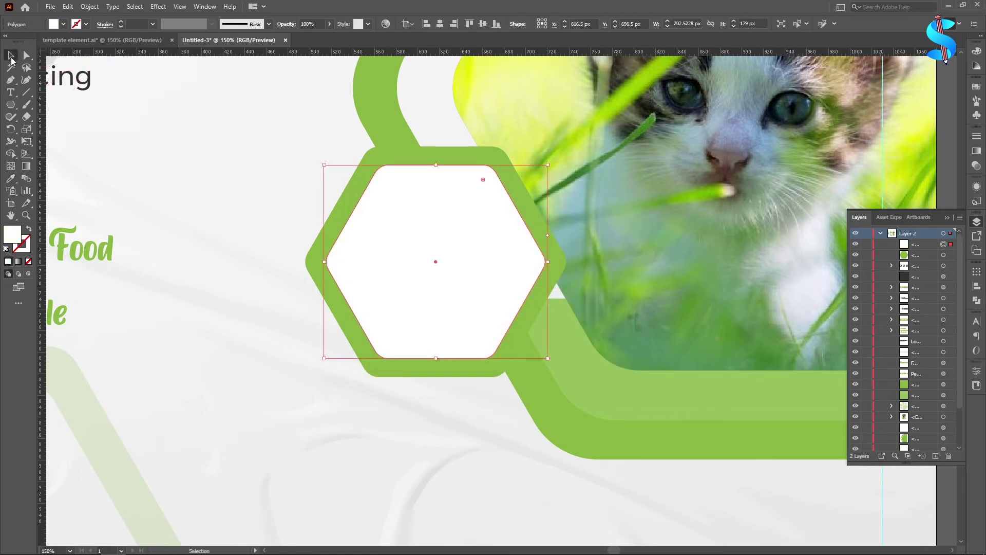
left_click_drag(548, 166, 547, 168)
scroll(544, 169, "up", 2)
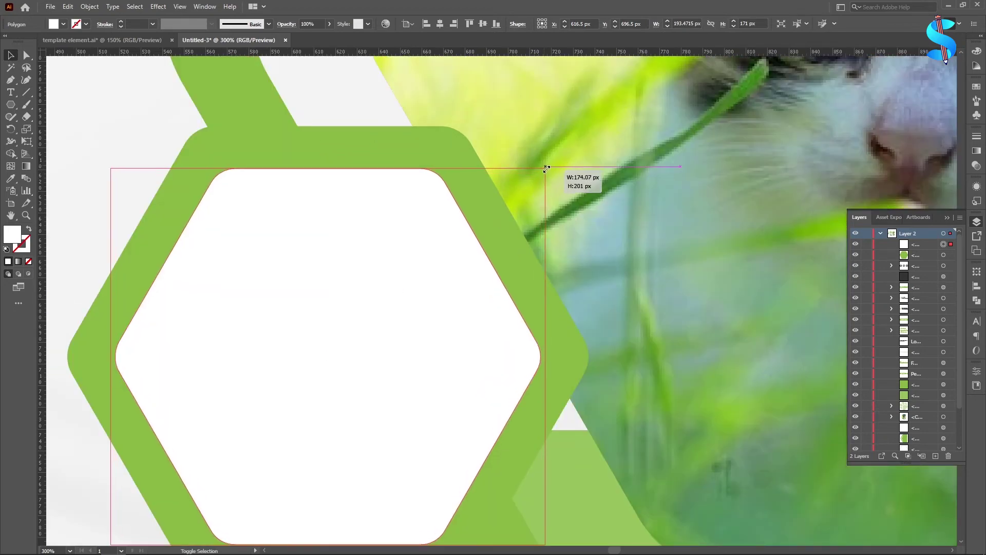
Reposition the green and white hexagons together over the photo frame's lower-left edge and enlarge them slightly.
left_click(455, 155)
scroll(519, 176, "down", 2)
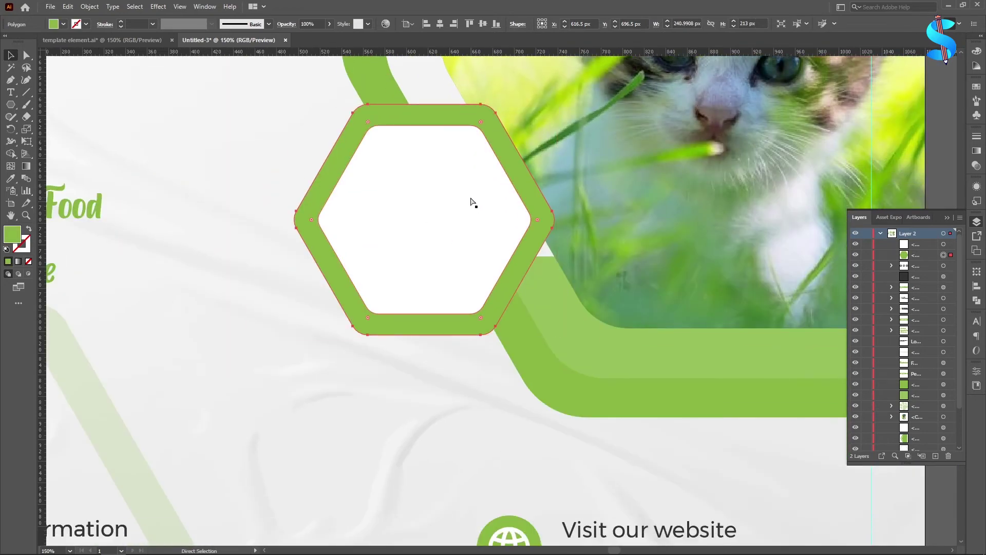
scroll(457, 257, "up", 1)
left_click_drag(456, 285, 488, 263)
key("ctrl+z")
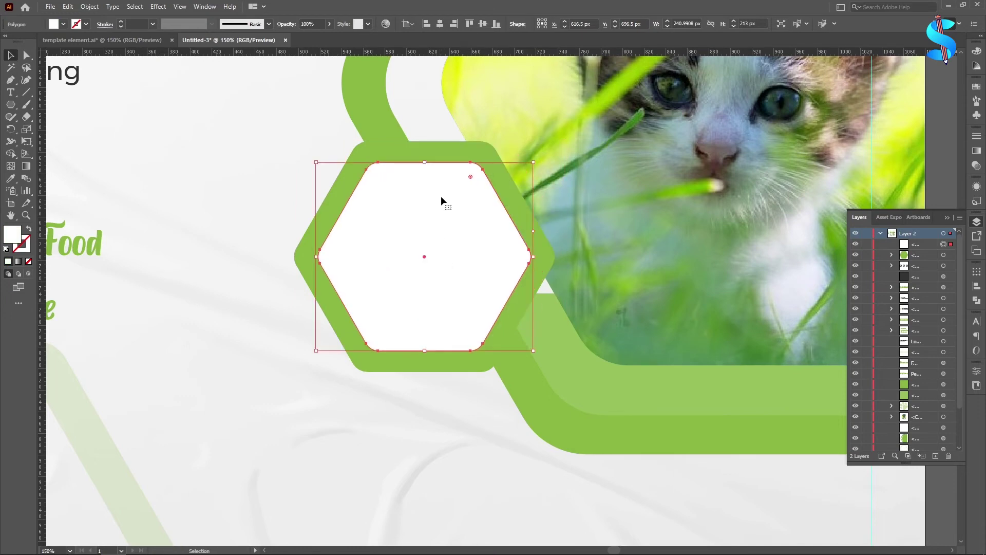
left_click(449, 150, "shift")
left_click_drag(427, 254, 461, 261)
scroll(505, 236, "down", 2)
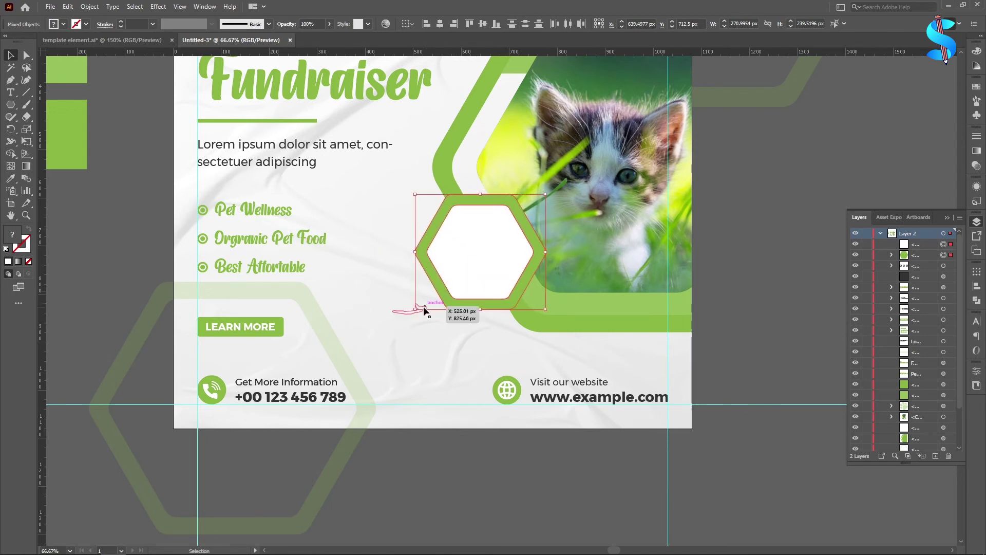
left_click_drag(415, 309, 422, 304)
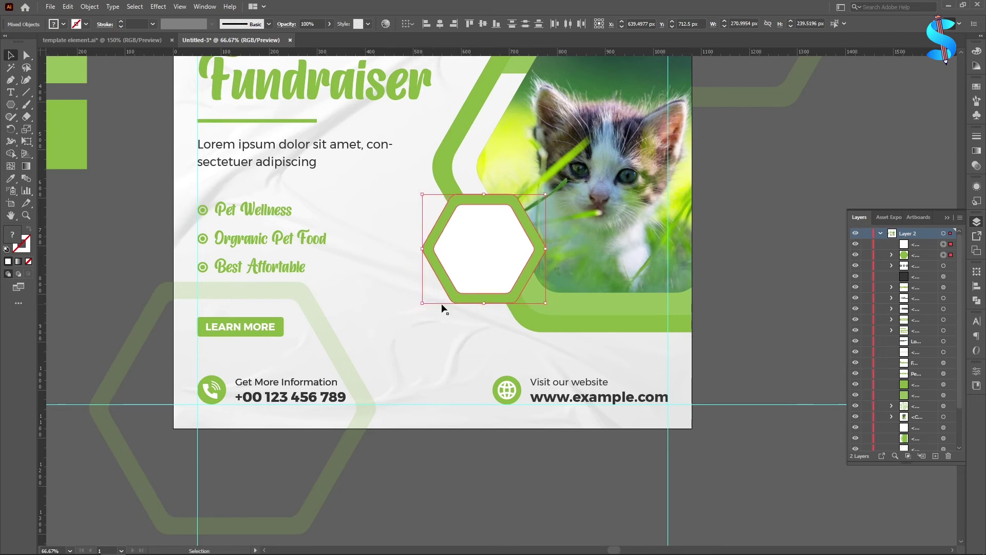
left_click(748, 237)
Add the text "25%" inside the white hexagon.
left_click(10, 92)
scroll(458, 242, "up", 2)
left_click(460, 238)
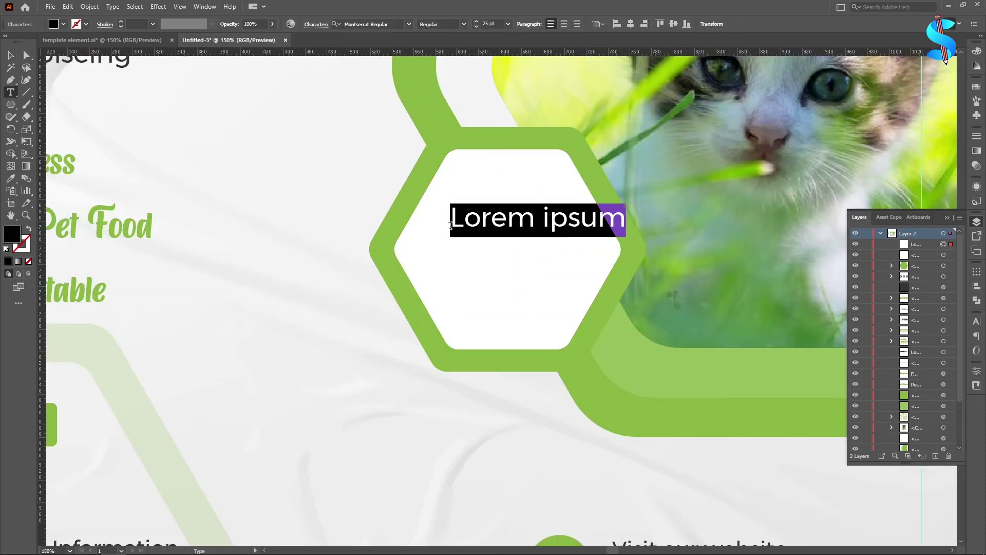
type("25")
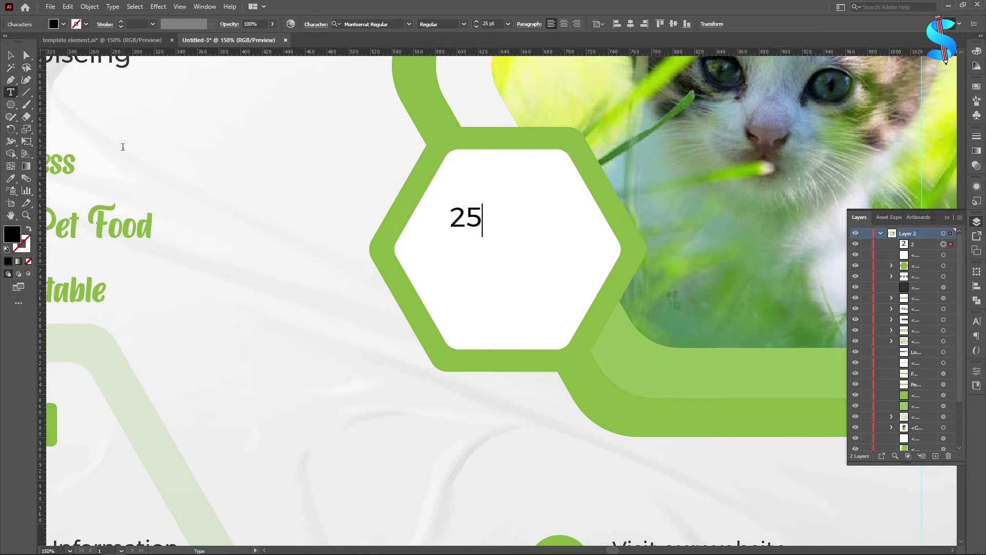
key("Escape")
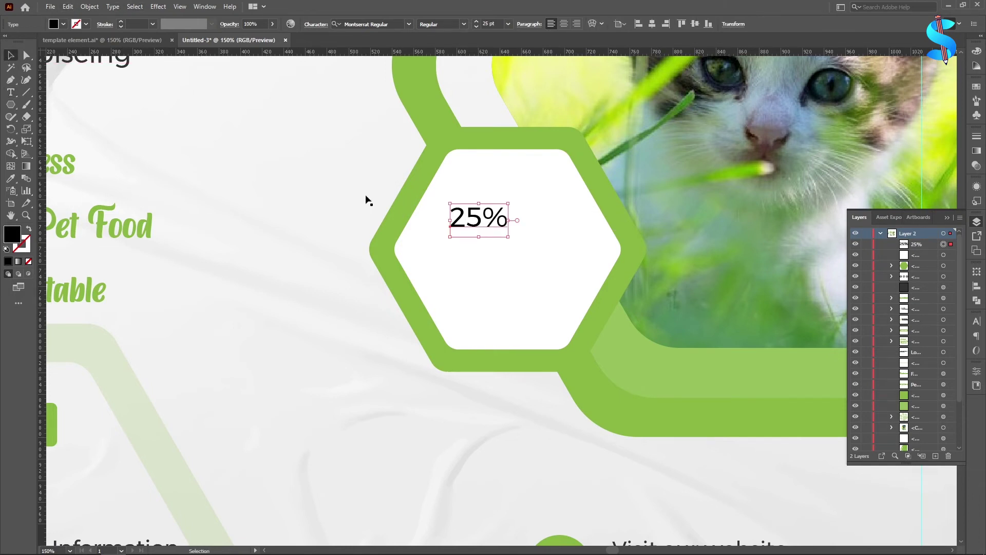
Set the "25%" text in Poppins Black Italic and enlarge it to about 64 pt.
left_click(373, 25)
type("pop")
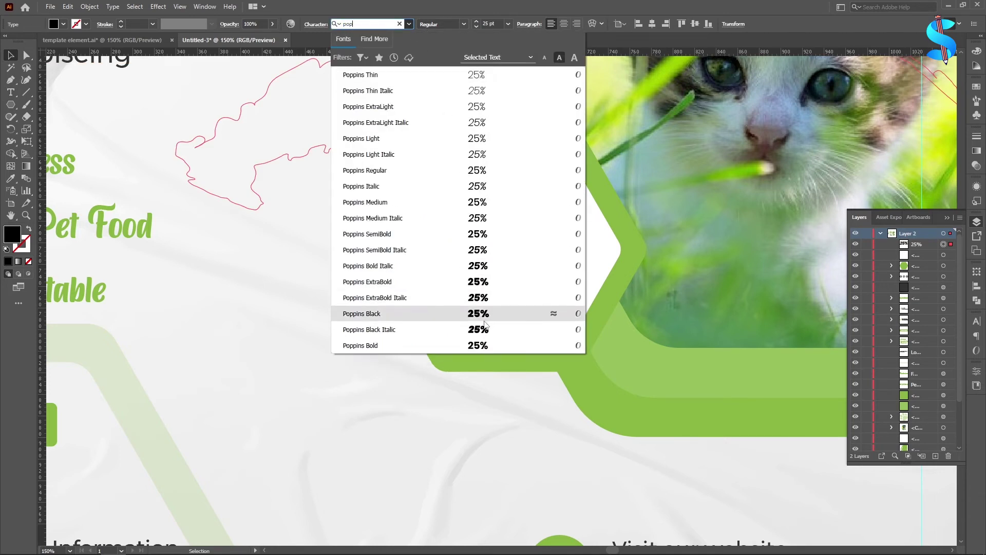
left_click(370, 329)
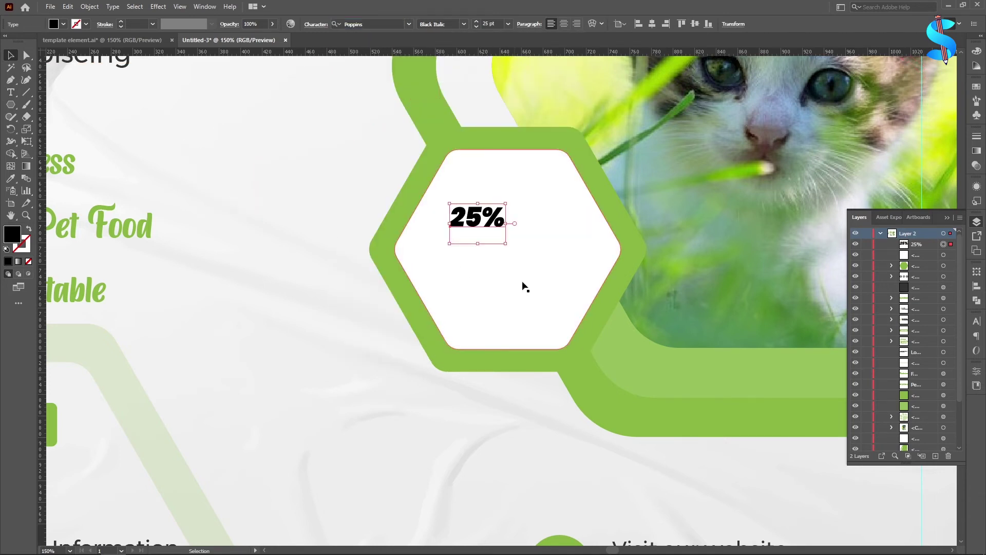
left_click_drag(507, 247, 594, 307)
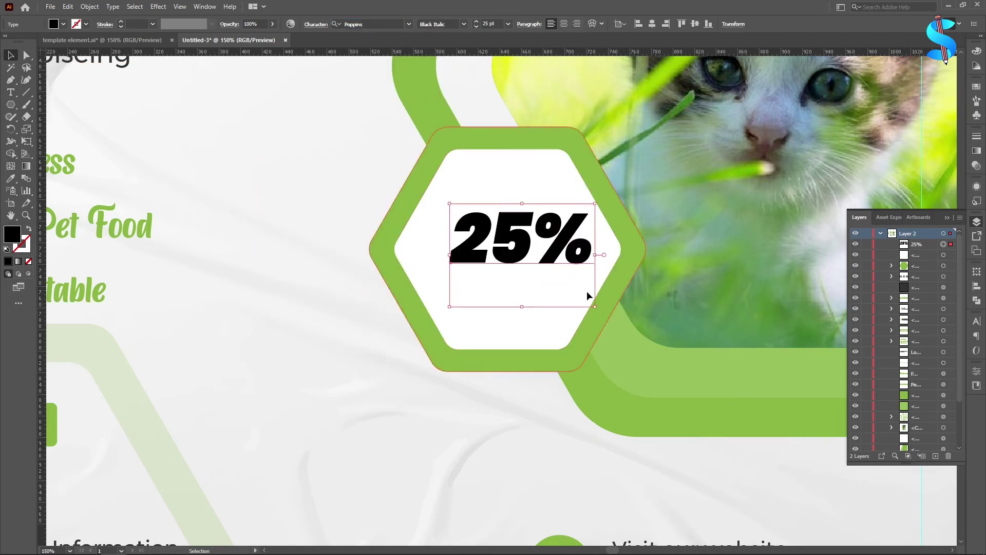
Move "25%" slightly up in the hexagon, duplicate it below and change the copy's text to "For This MOnth".
left_click_drag(512, 248, 496, 335)
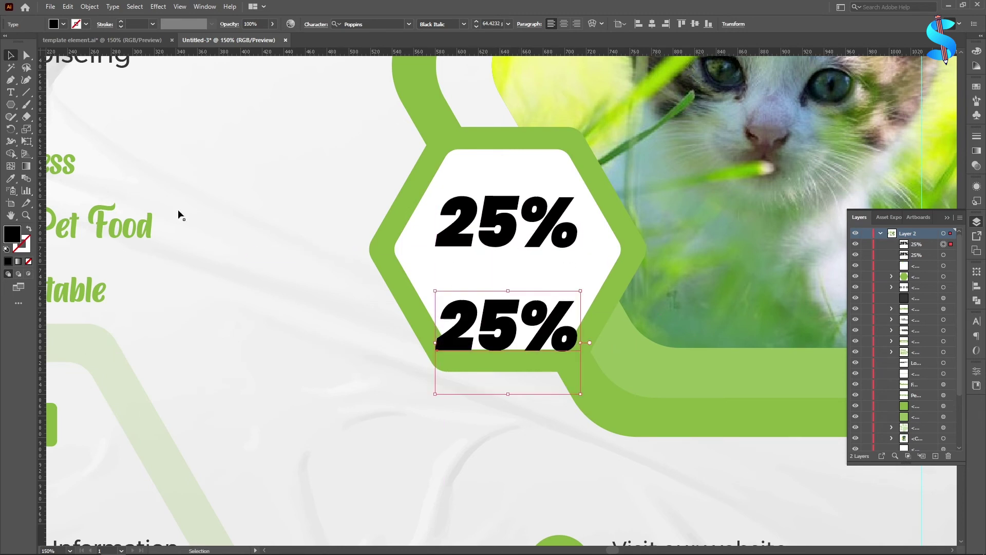
left_click(11, 92)
left_click_drag(573, 330, 281, 297)
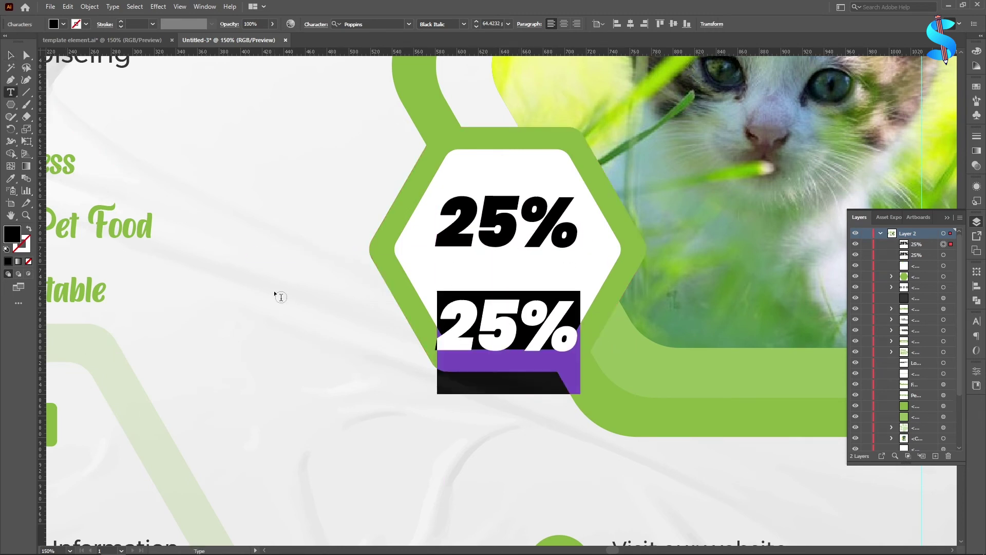
type("For")
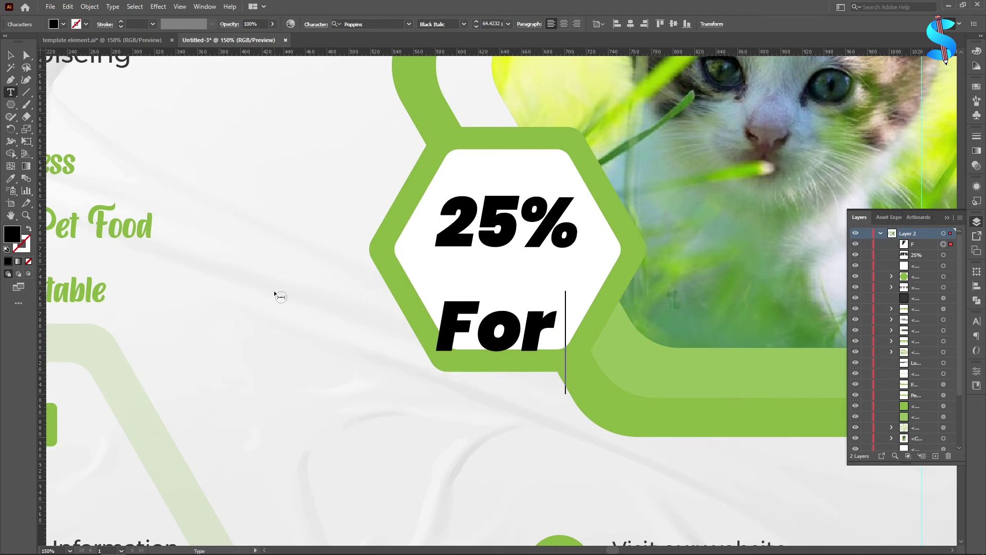
type(" This MO")
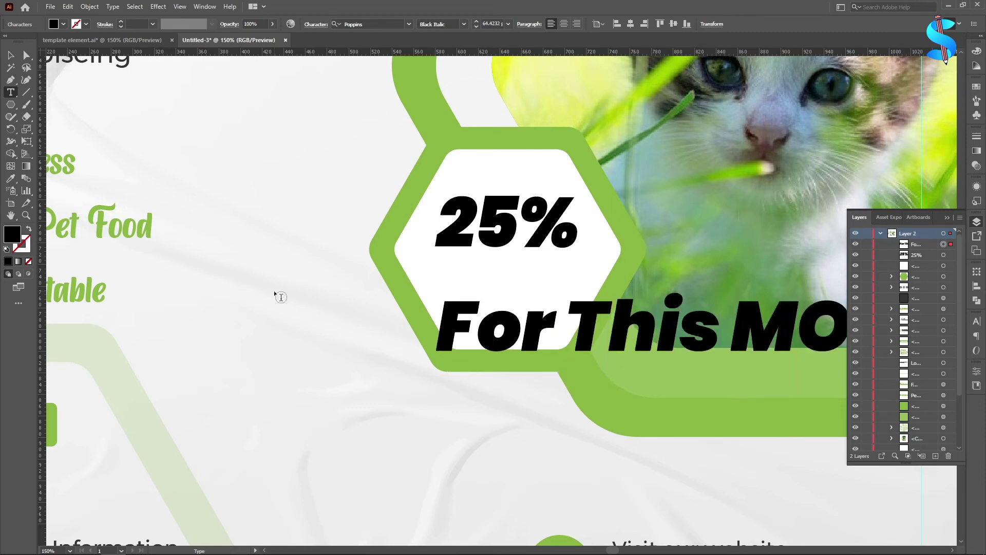
left_click(11, 56)
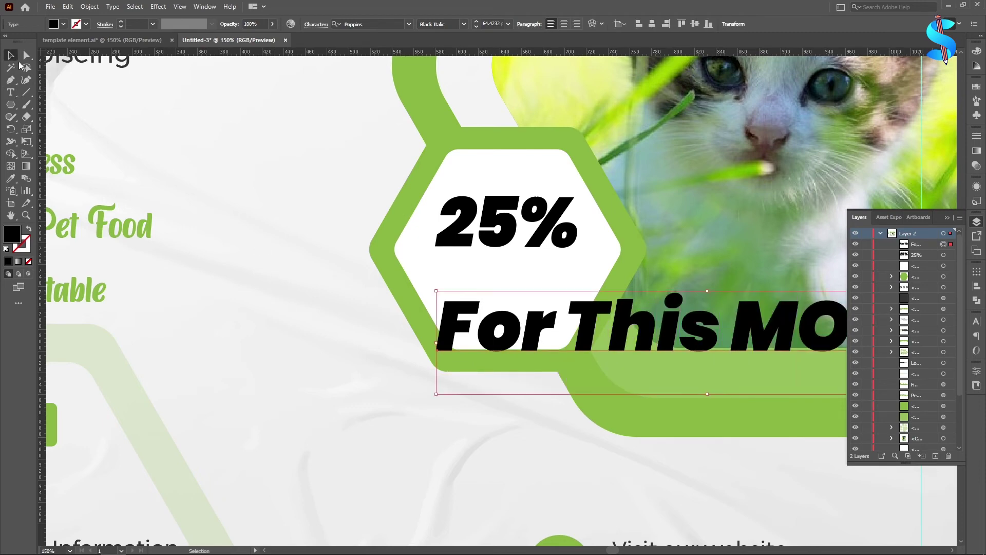
Shrink the "For This MOnth" line to about 17 pt and place it inside the white hexagon below "25%".
scroll(152, 156, "down", 2)
left_click_drag(519, 216, 343, 246)
scroll(292, 250, "up", 4)
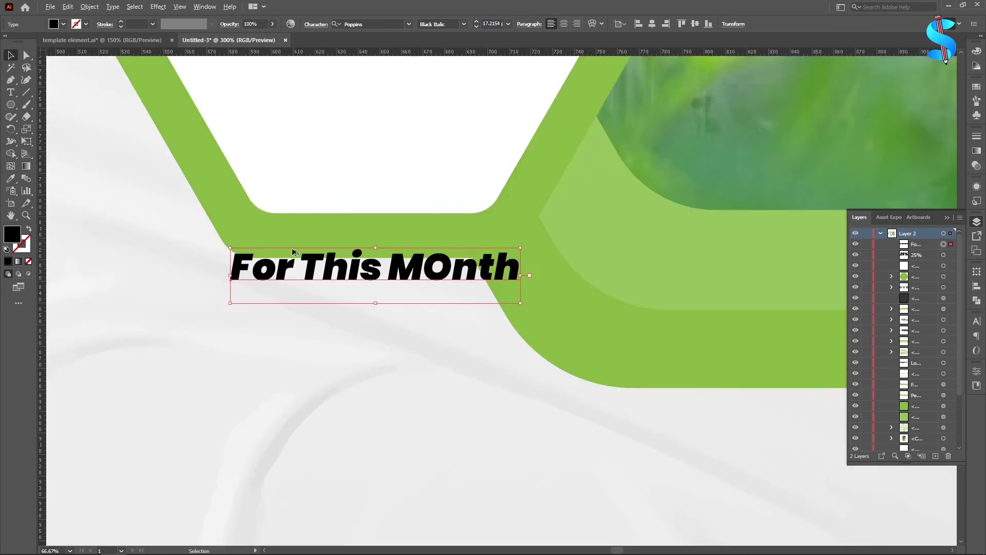
scroll(295, 253, "up", 2)
left_click_drag(314, 316, 304, 124)
scroll(307, 217, "up", 3)
scroll(306, 217, "up", 2)
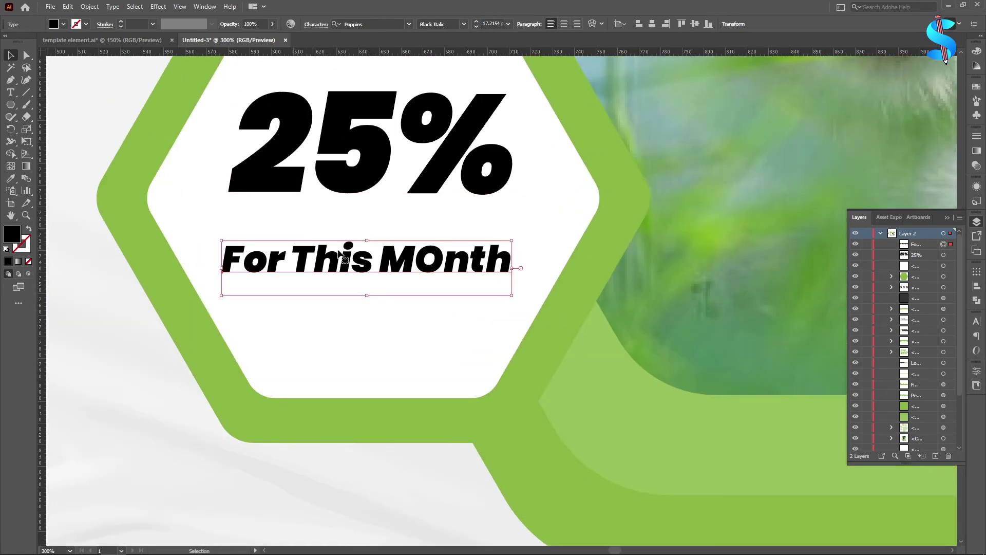
Change "For This MOnth" to Bold Italic, move it closer to "25%" and widen it slightly.
left_click(464, 24)
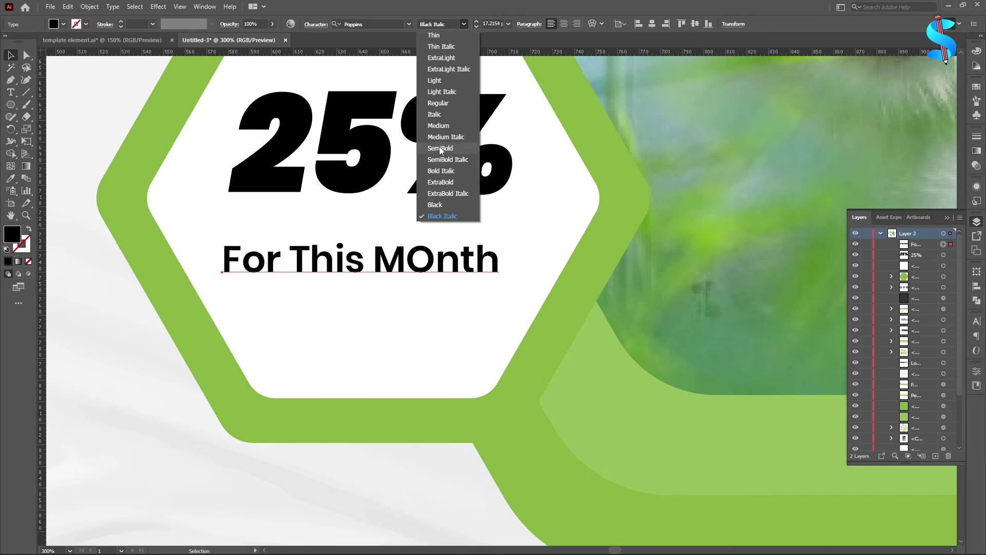
left_click(439, 171)
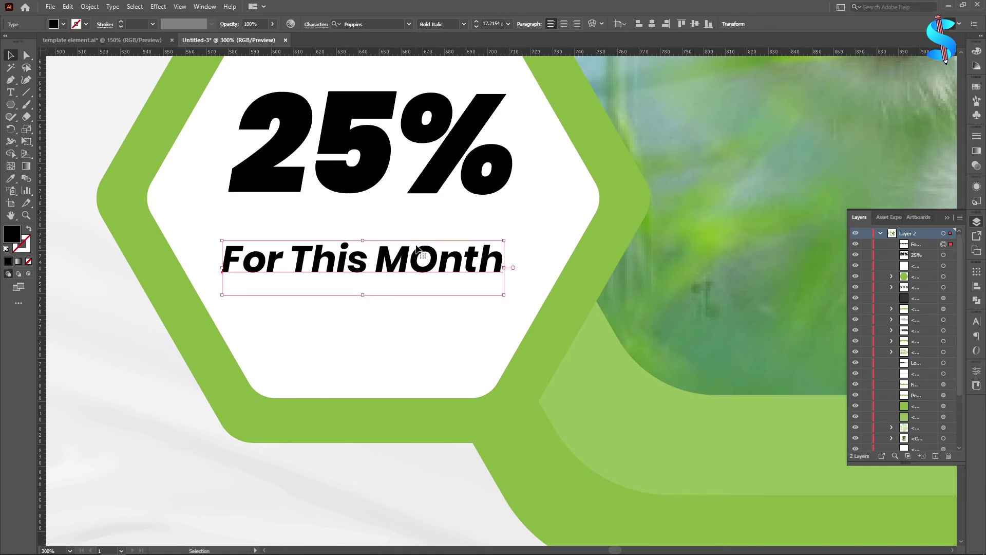
left_click_drag(292, 265, 292, 246)
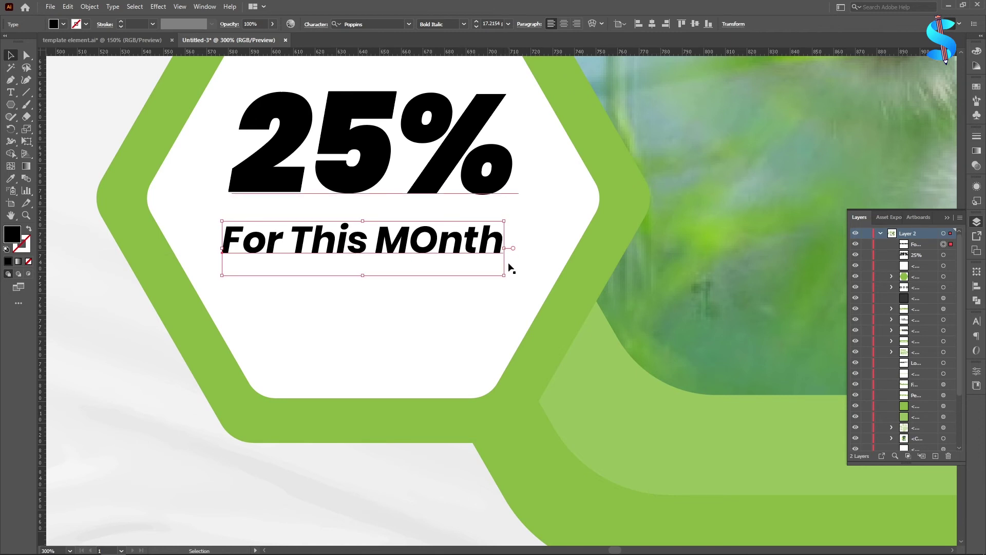
left_click_drag(504, 275, 509, 277)
Fill both badge text lines with the green of the outer hexagon and group them.
left_click(438, 178, "shift")
left_click(11, 179)
left_click(594, 266)
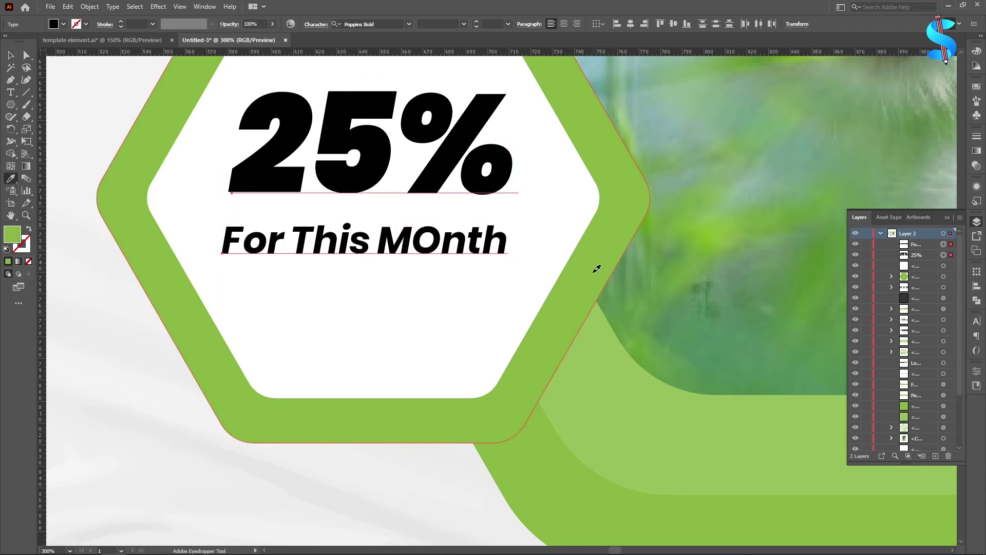
left_click(11, 55)
scroll(413, 260, "down", 1)
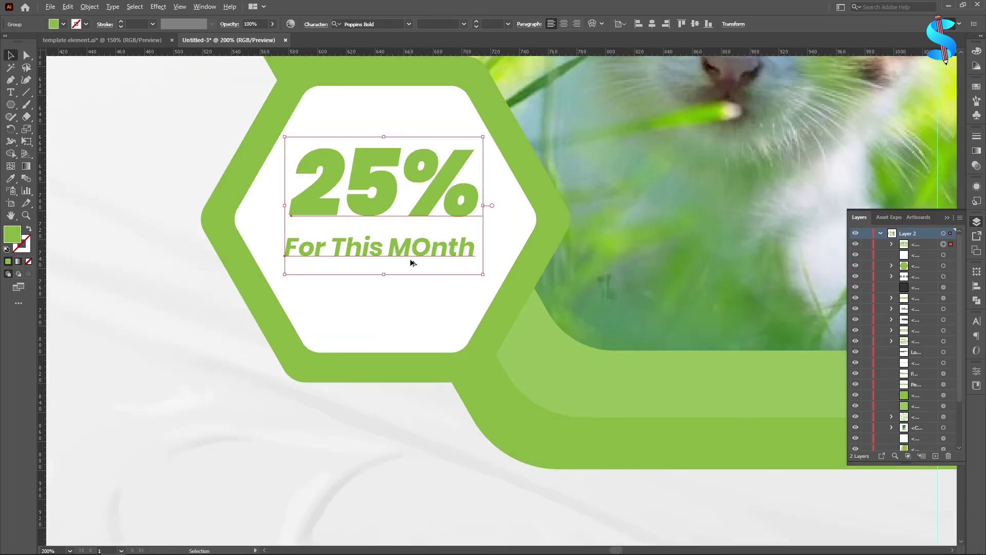
Enlarge the grouped badge text slightly within the white hexagon and ungroup it.
left_click_drag(483, 260, 492, 273)
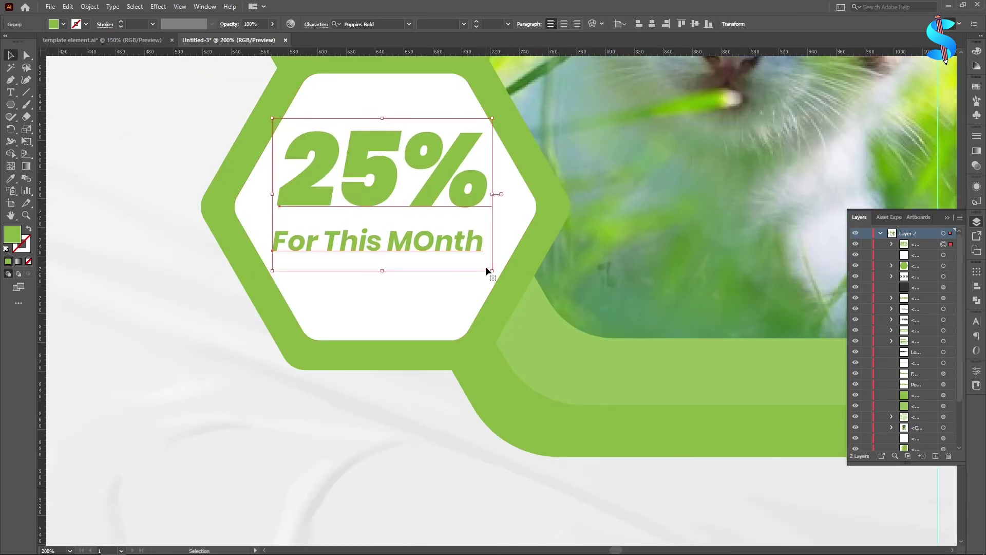
right_click(385, 179)
left_click(423, 275)
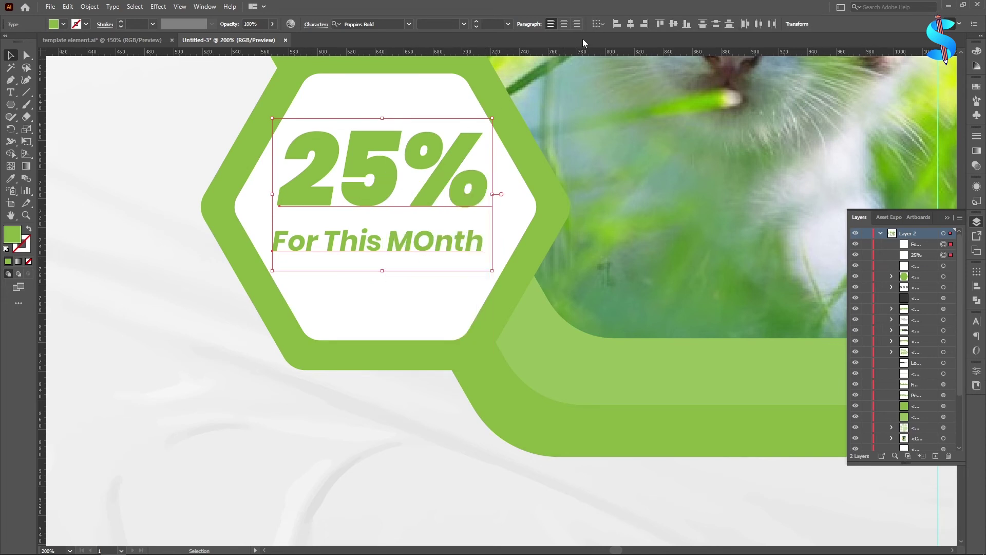
Center-align both badge text lines and move them back to the middle of the white hexagon.
left_click(564, 24)
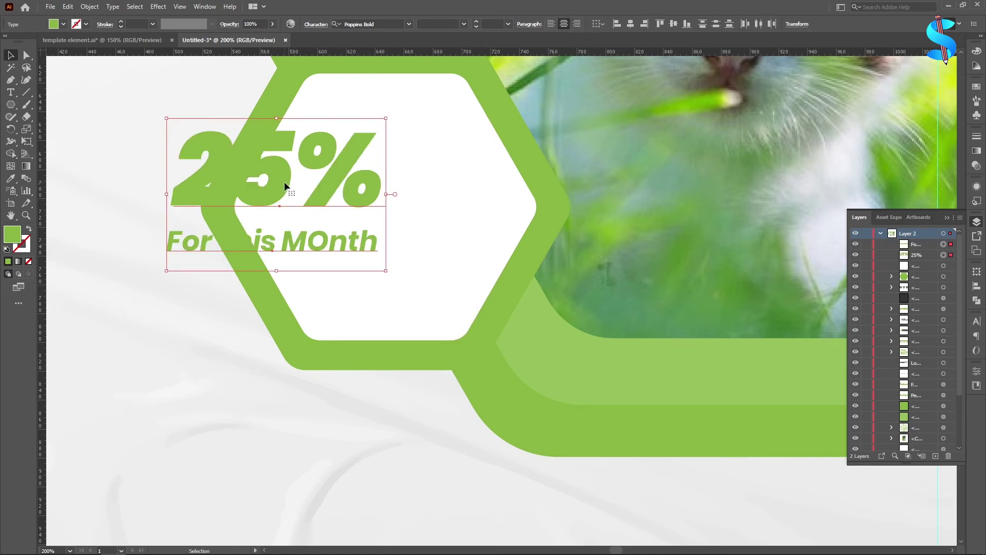
left_click_drag(285, 183, 389, 188)
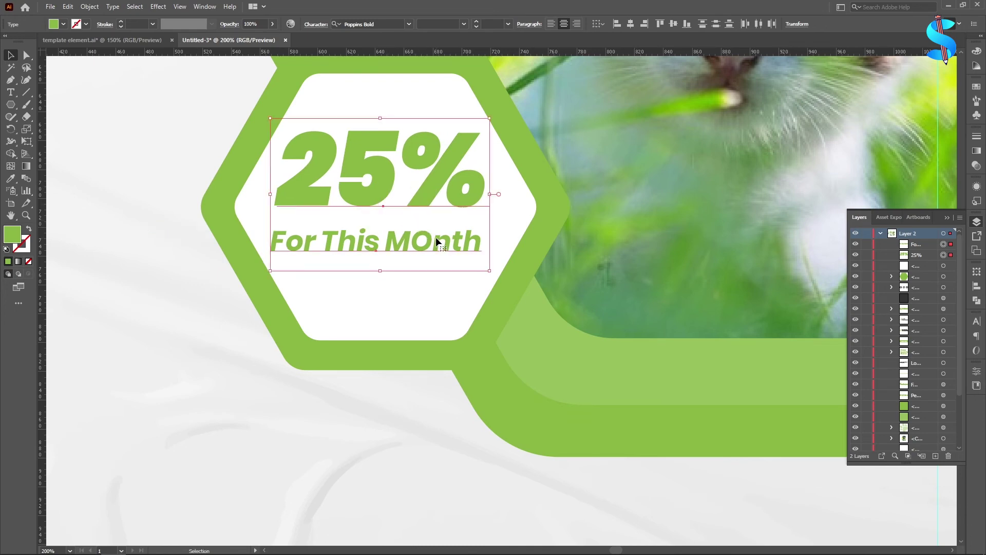
left_click_drag(436, 236, 435, 235)
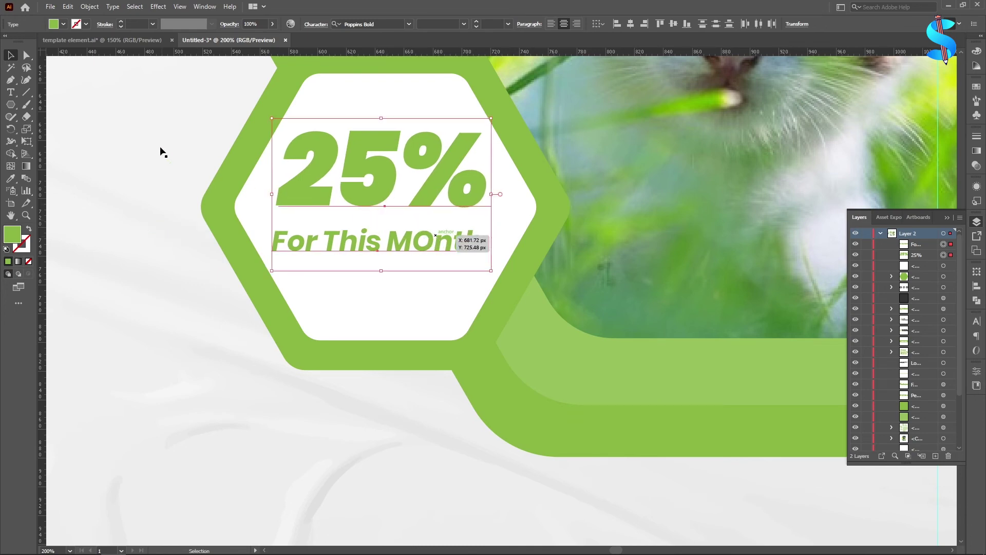
left_click(150, 129)
scroll(413, 199, "down", 2)
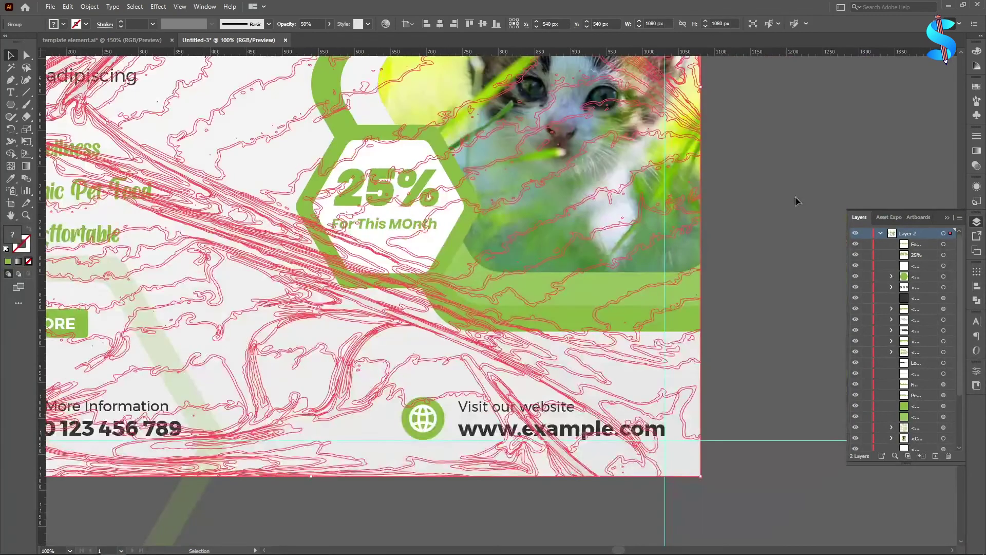
left_click(795, 198)
Enlarge the "For This MOnth" line to about 20.7 pt.
scroll(377, 190, "up", 2)
left_click(330, 213)
left_click(492, 265)
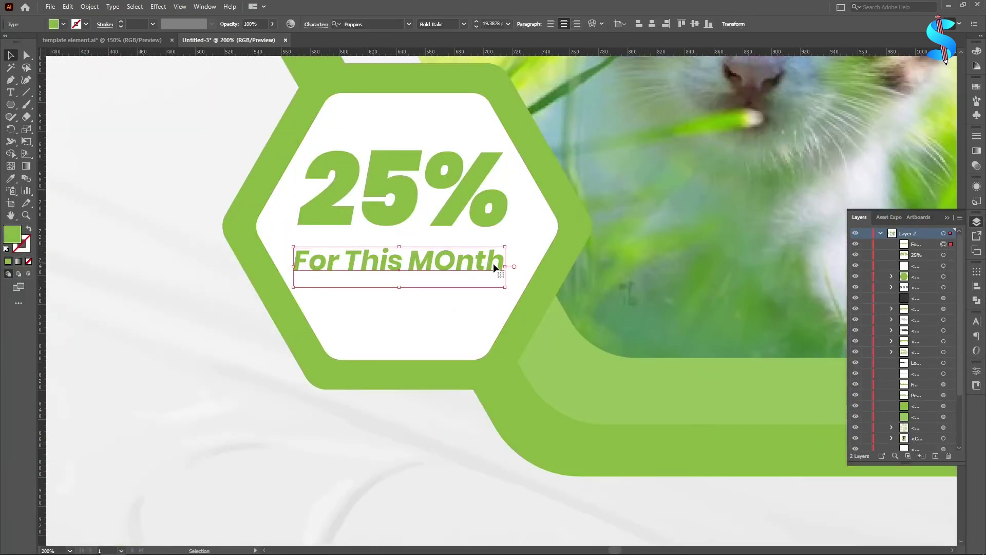
left_click_drag(511, 242, 519, 240)
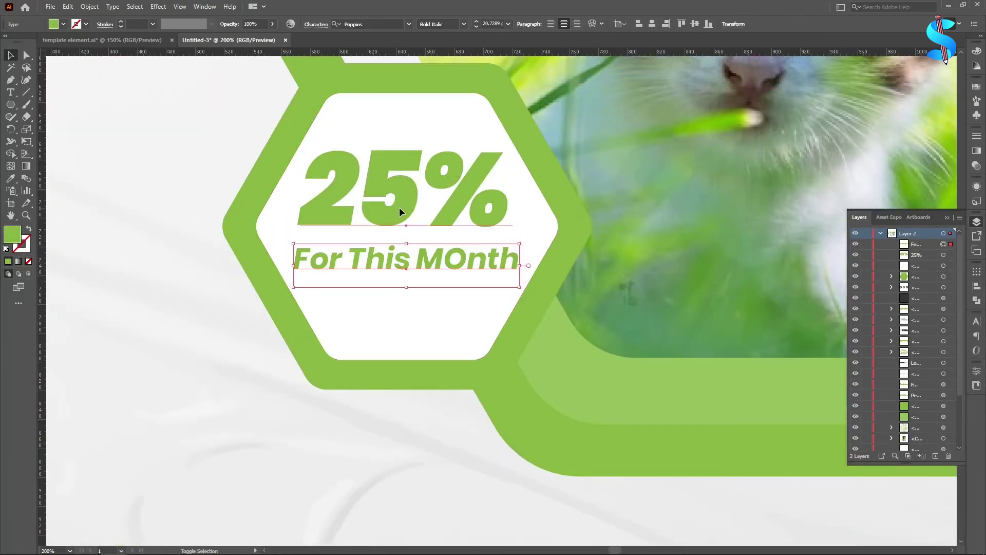
Group both badge text lines and nudge the group slightly left and down to centre it in the white hexagon.
left_click(399, 208, "shift")
key("ctrl+g")
key("Left")
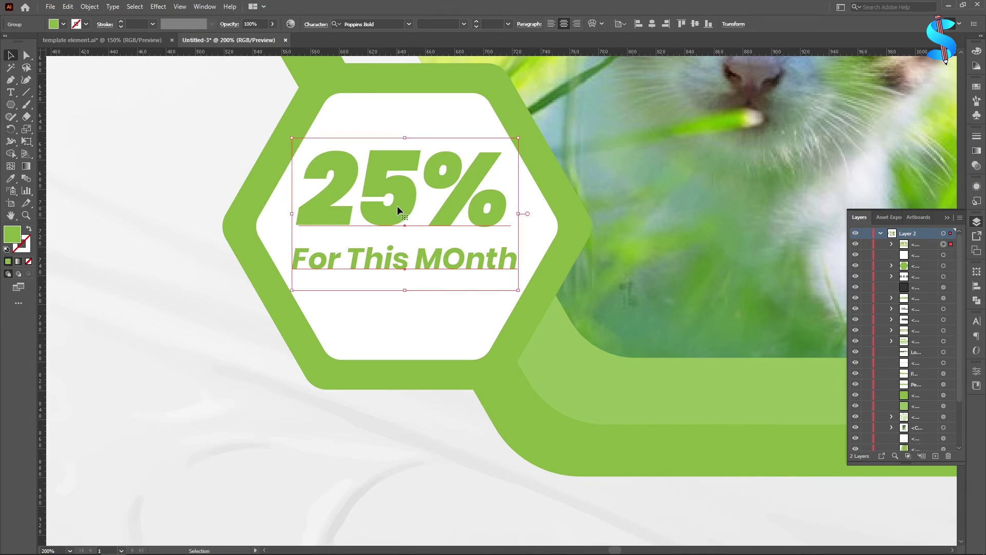
key("Down")
key("Down")
key("Down")
key("Down")
scroll(396, 205, "down", 3)
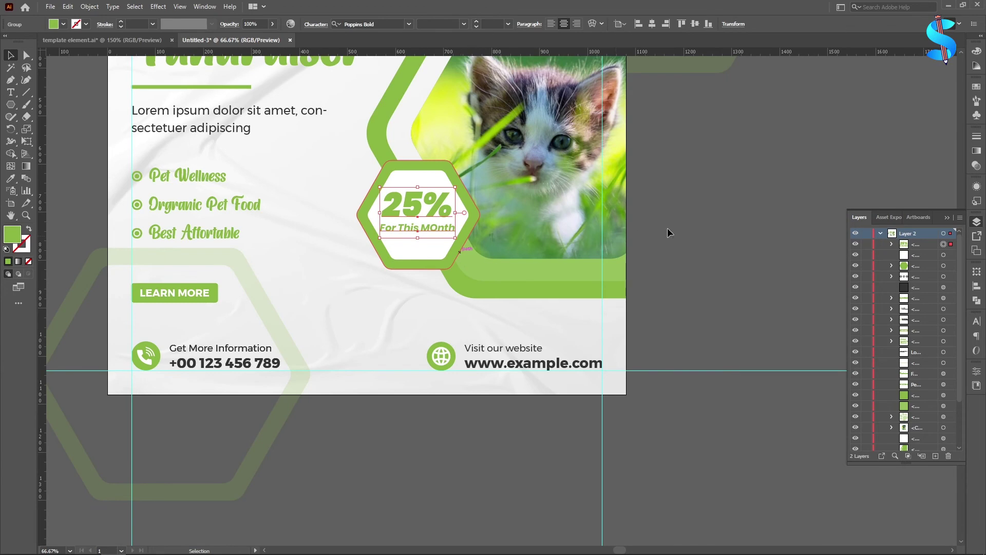
left_click(670, 233)
scroll(557, 230, "down", 2)
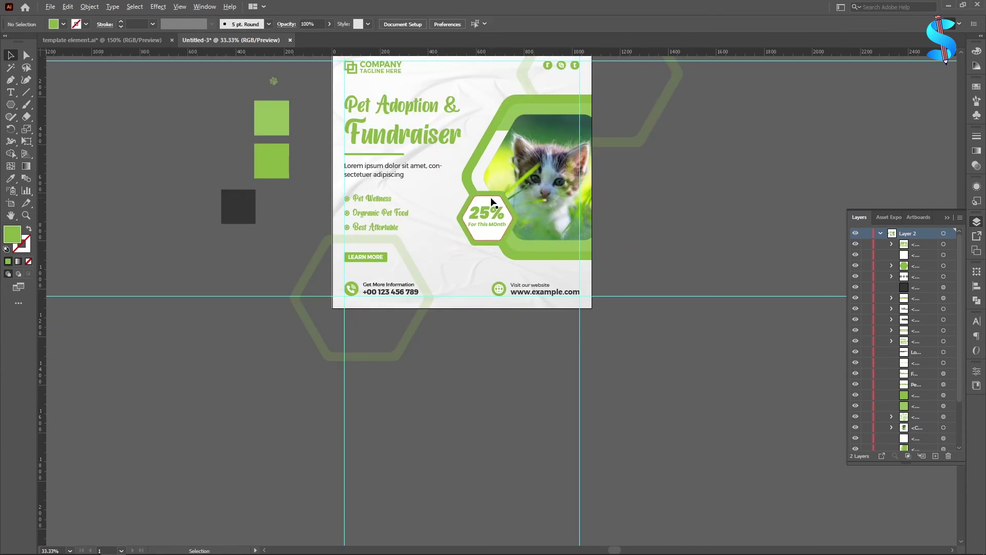
Enlarge the badge's white hexagon slightly from its centre and group it with the outer green hexagon.
scroll(491, 201, "up", 5)
left_click(507, 211)
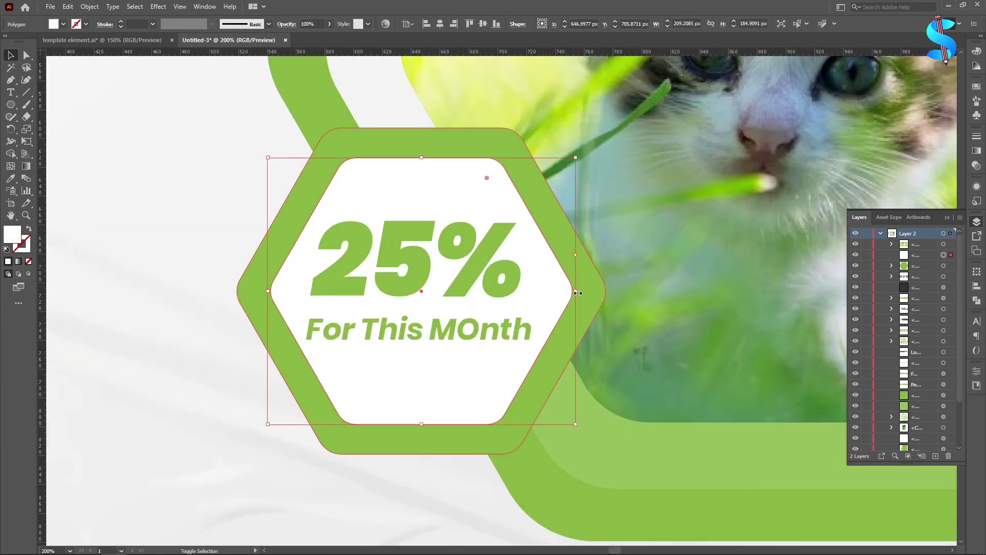
left_click_drag(578, 293, 582, 292)
left_click(436, 140, "shift")
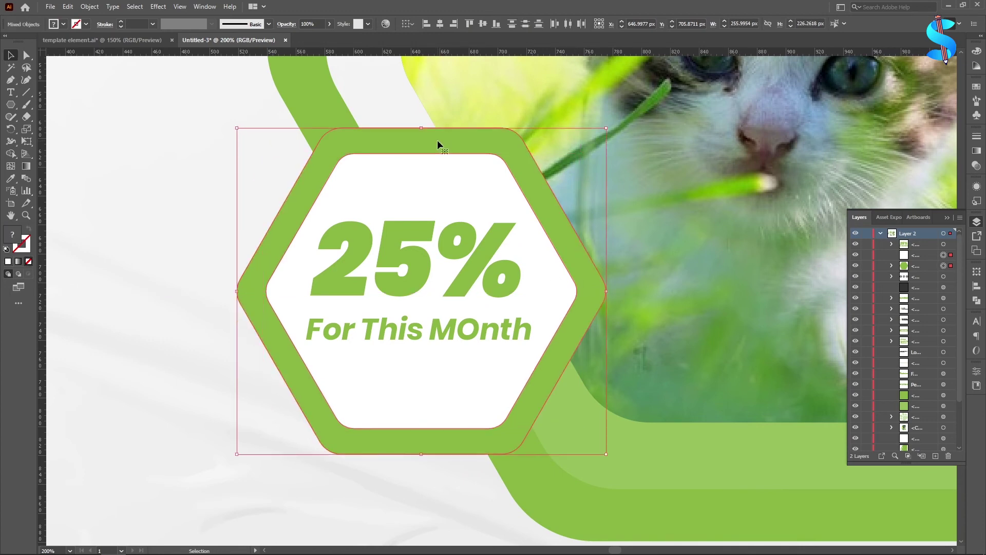
key("ctrl+g")
Group the badge text together with the hexagon shapes as one badge.
scroll(426, 170, "down", 3)
key("a")
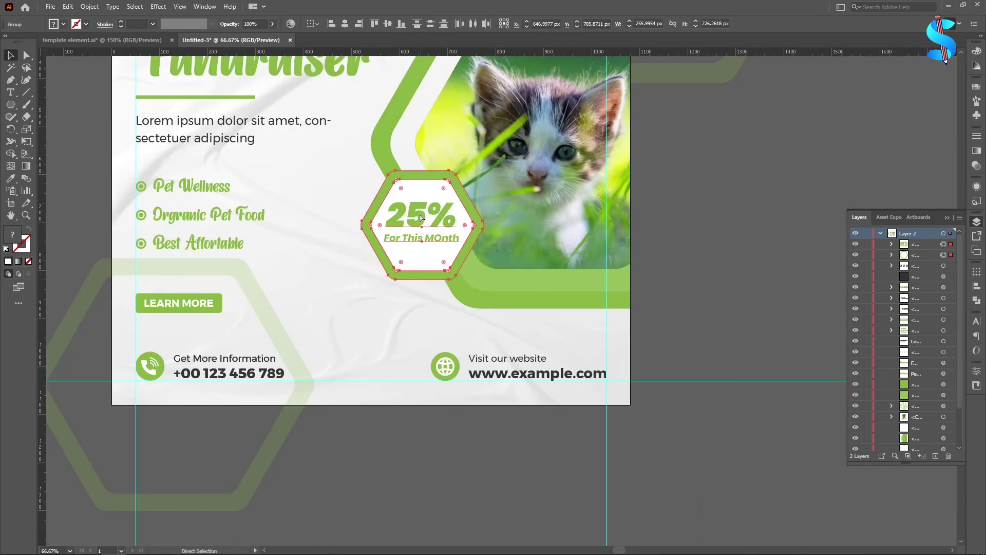
key("ctrl+g")
scroll(443, 214, "down", 1)
left_click(679, 230)
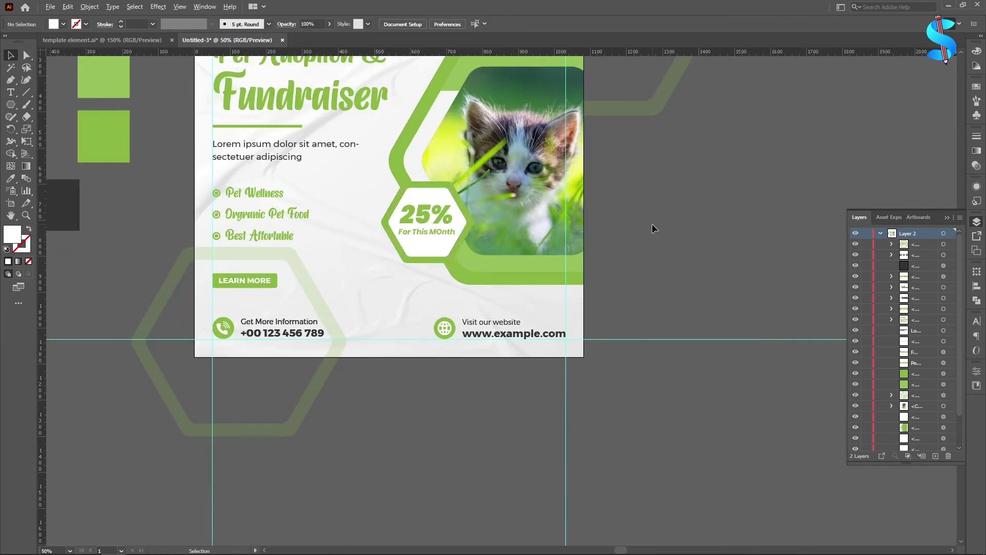
scroll(552, 236, "down", 1)
scroll(514, 221, "up", 2)
Scale the badge down to about 232 × 205 px and nudge it right along the photo frame's lower corner.
left_click(503, 215)
scroll(503, 216, "up", 1)
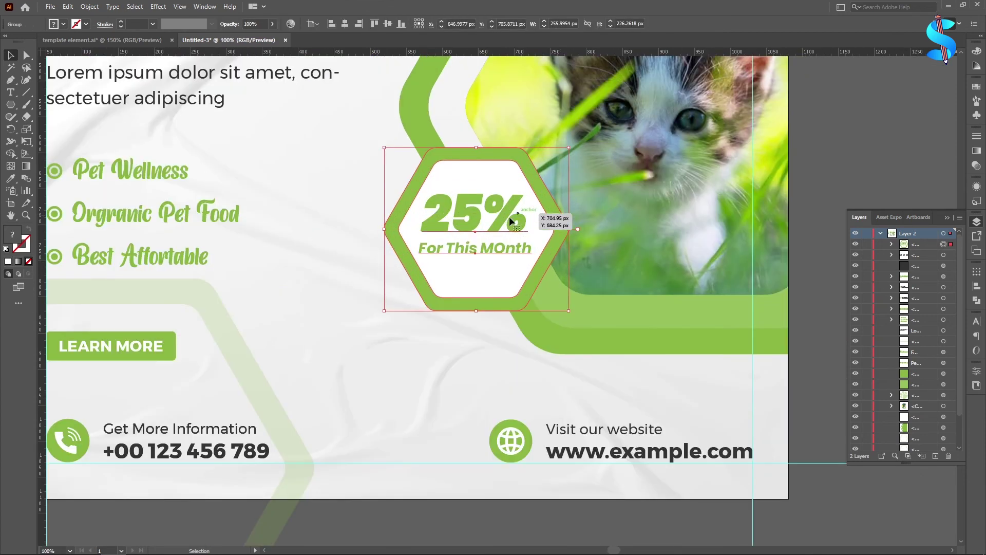
key("Left")
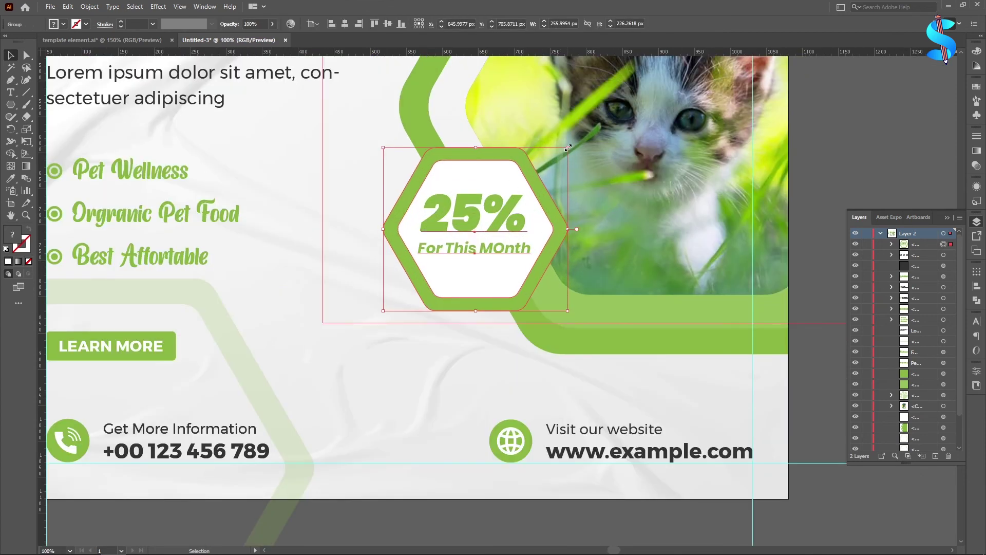
left_click_drag(568, 148, 559, 162)
key("Right")
key("Right")
key("Right")
key("Right")
key("Right")
key("Right")
key("Right")
key("Right")
key("Right")
key("Right")
key("Right")
key("Right")
key("Right")
key("Right")
key("Right")
key("Right")
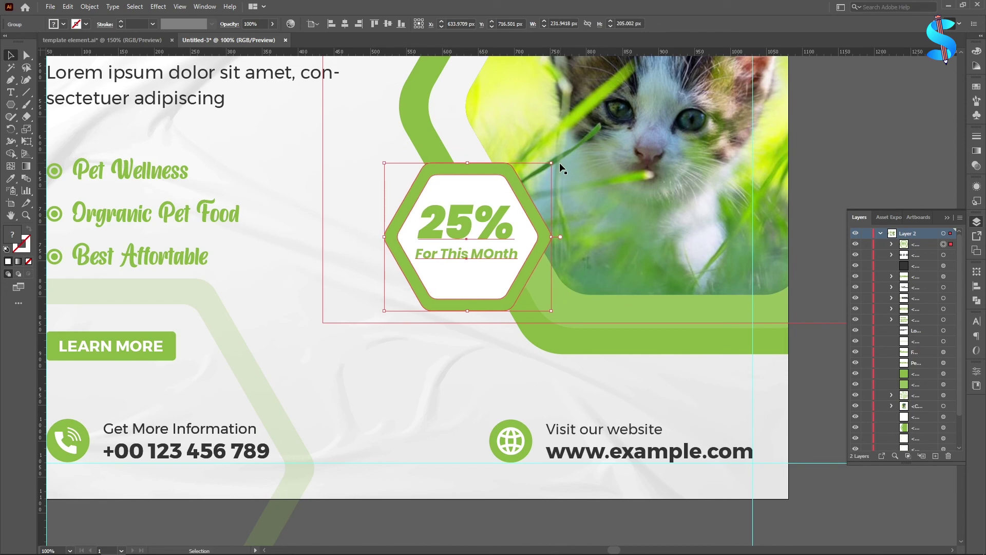
scroll(484, 198, "down", 2)
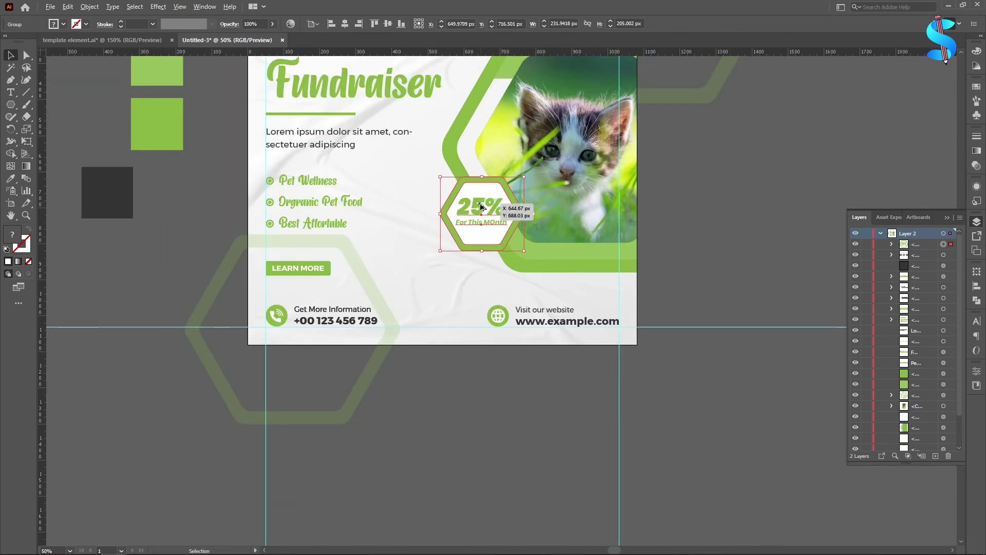
left_click(698, 232)
scroll(568, 225, "down", 2)
scroll(568, 224, "up", 1)
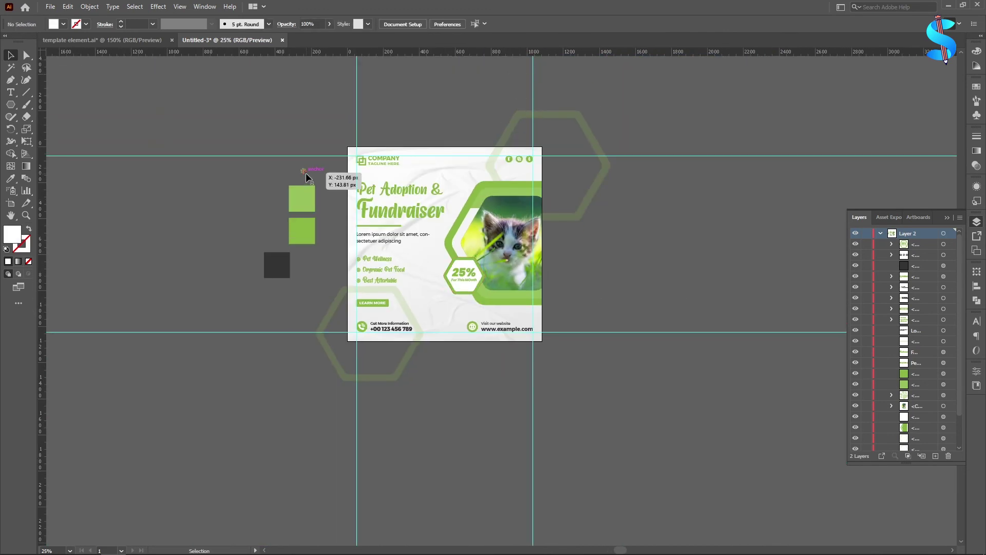
Move the green paw print onto the artboard below the badge and enlarge it to about 72 × 67 px.
left_click_drag(306, 173, 487, 341)
scroll(446, 296, "up", 5)
left_click_drag(398, 276, 369, 243)
scroll(368, 242, "down", 3)
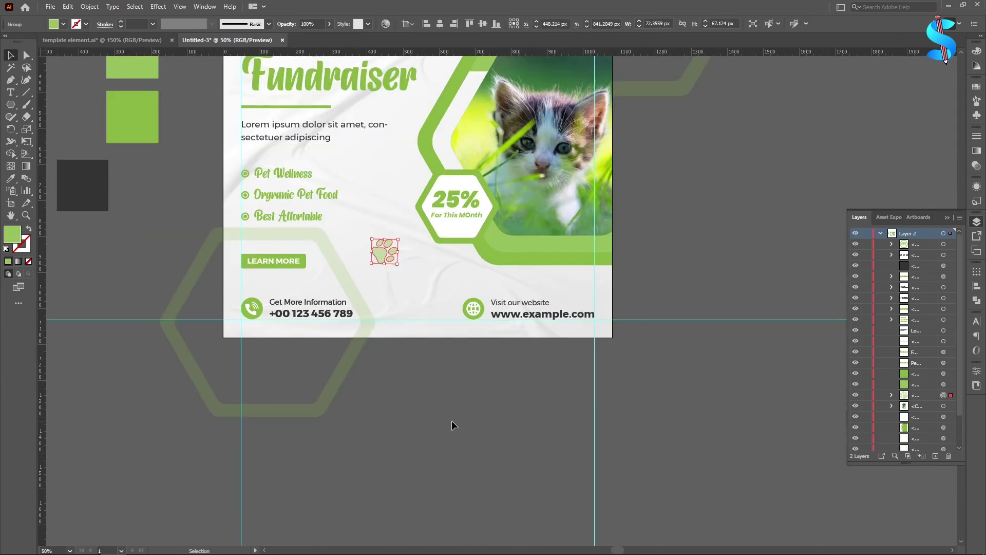
left_click(452, 420)
scroll(441, 364, "down", 2)
scroll(416, 316, "up", 4)
scroll(411, 288, "up", 1)
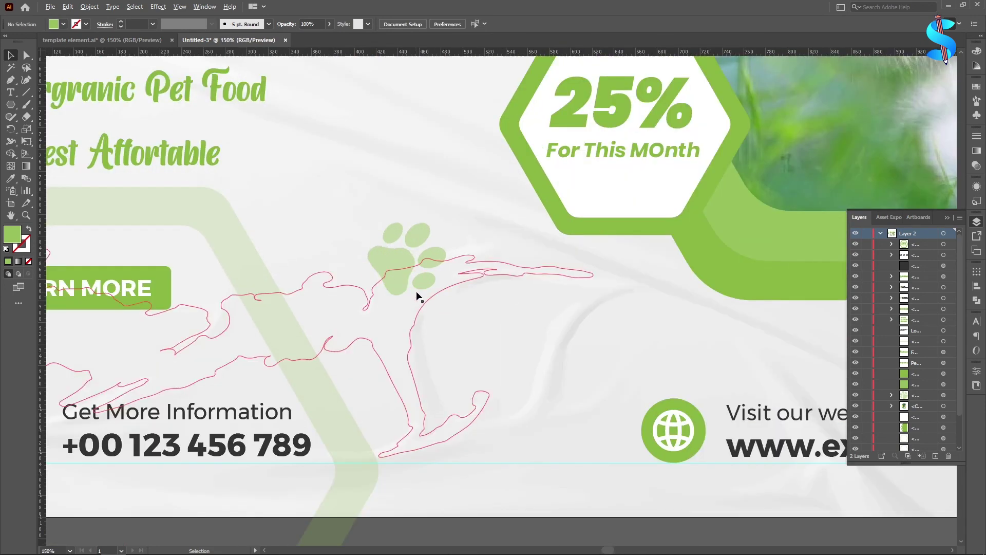
Rotate the paw print counterclockwise and shrink it to about 55 × 60 px.
left_click(423, 259)
left_click_drag(451, 214, 425, 204)
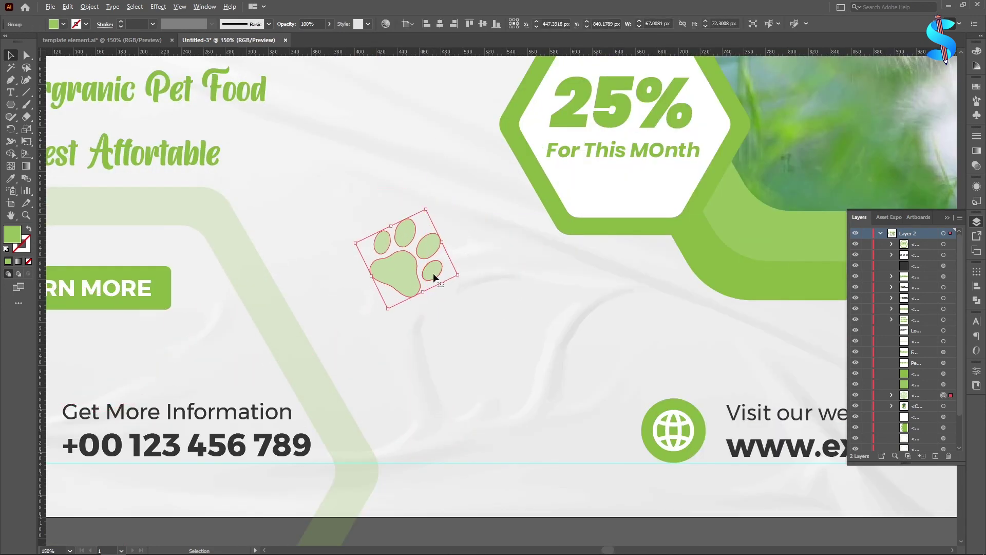
left_click_drag(358, 244, 377, 251)
scroll(444, 298, "down", 3)
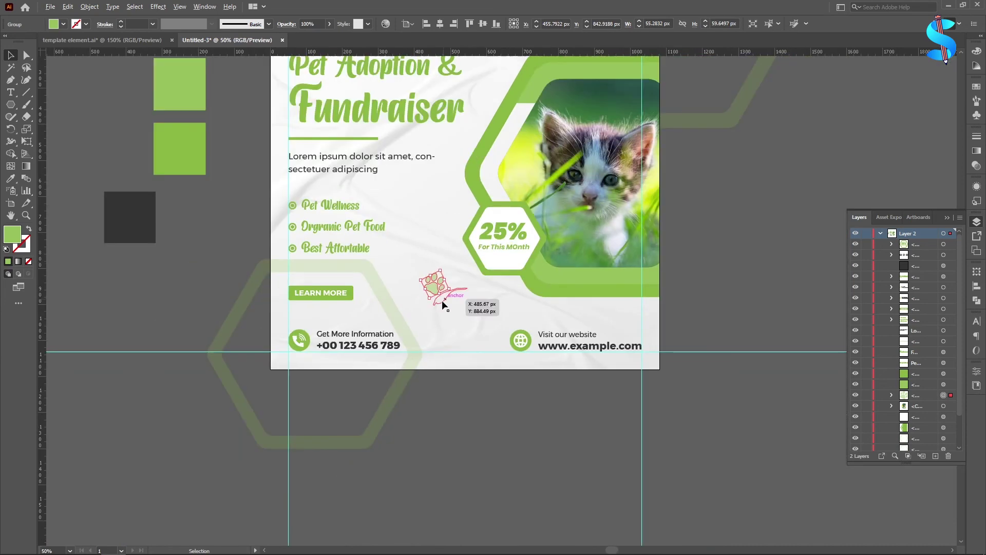
left_click(457, 410)
scroll(456, 410, "down", 3)
scroll(462, 387, "up", 2)
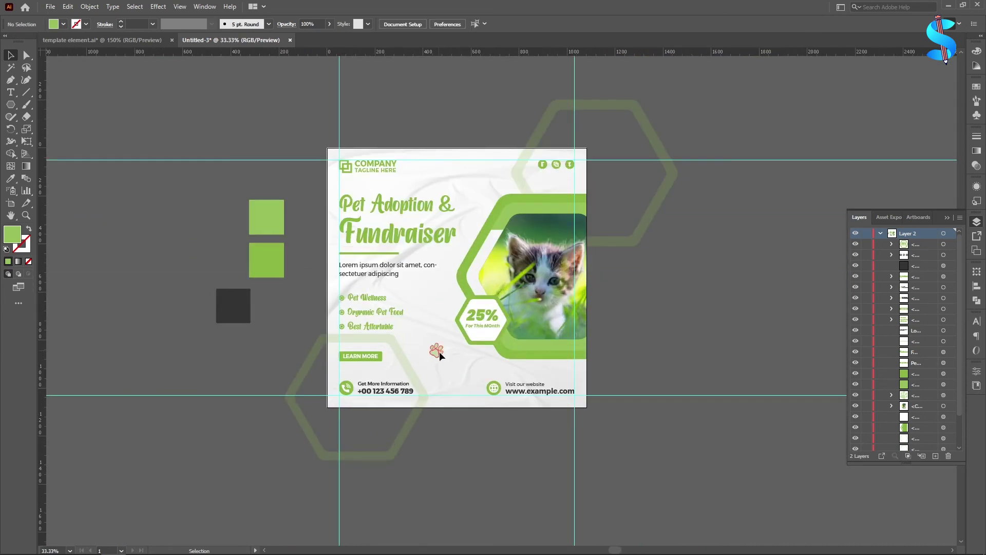
Shift the paw print slightly towards the contact row and place a copy between the company logo and the social icons.
left_click_drag(440, 351, 451, 362)
left_click(496, 463)
scroll(488, 447, "up", 2)
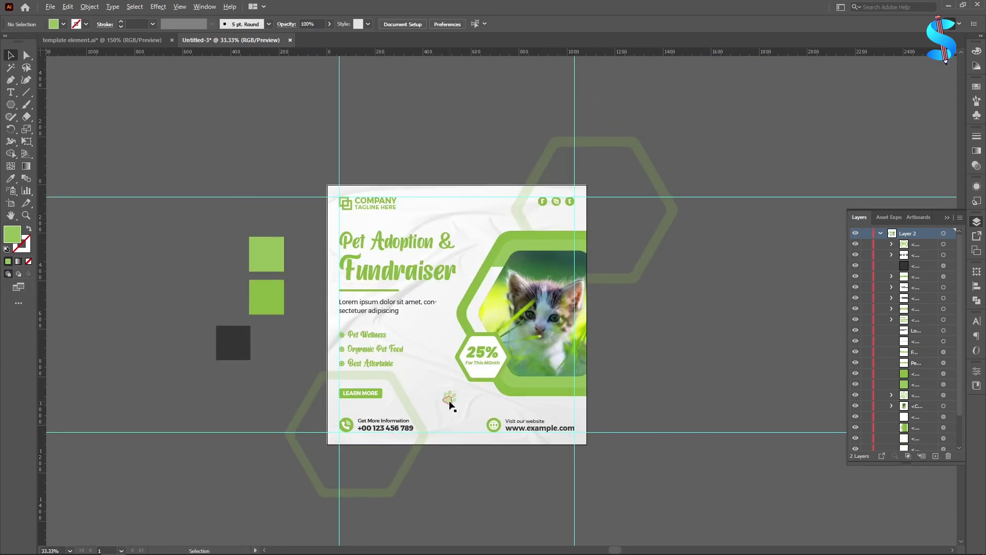
left_click_drag(449, 406, 469, 222)
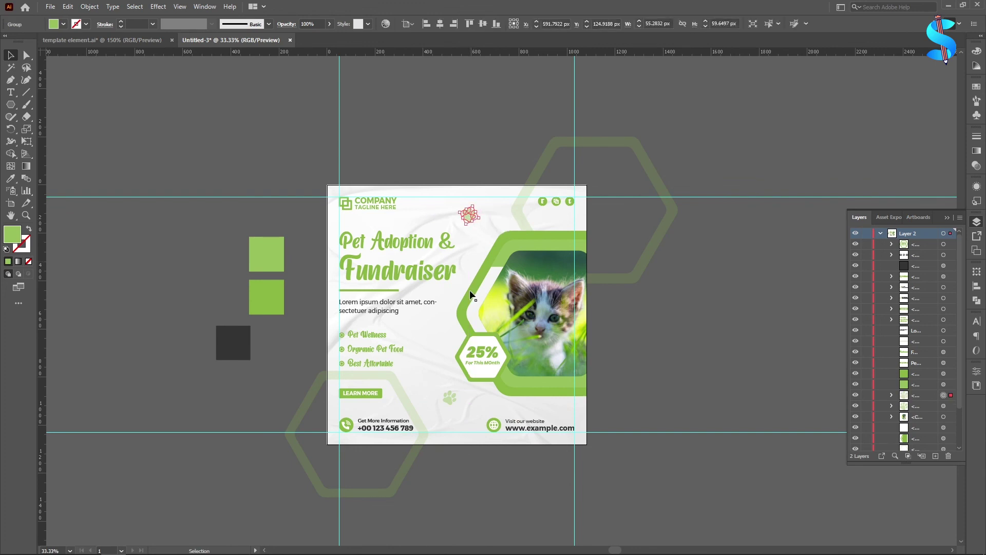
Set the opacity of both paw prints to 50%.
left_click(449, 400, "shift")
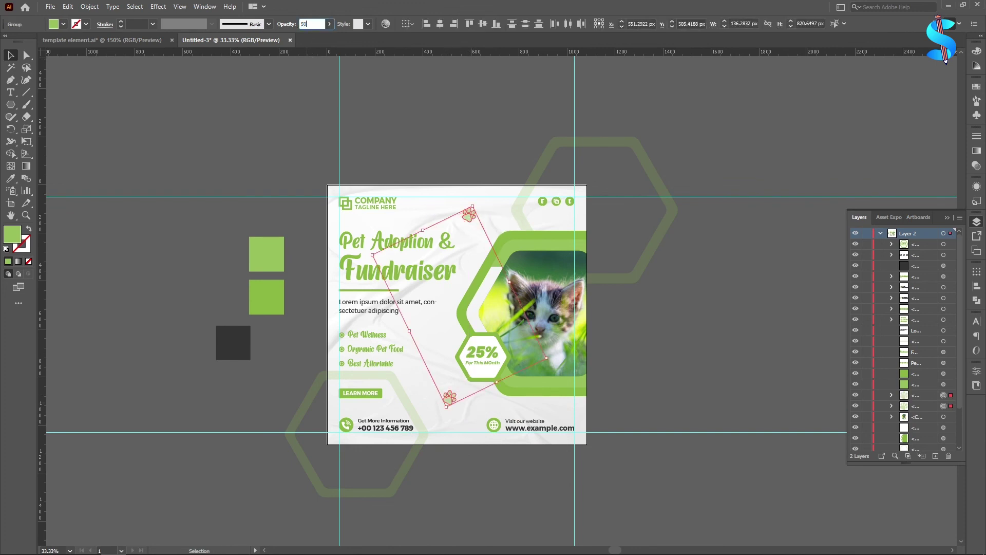
left_click(448, 118)
scroll(452, 380, "down", 2)
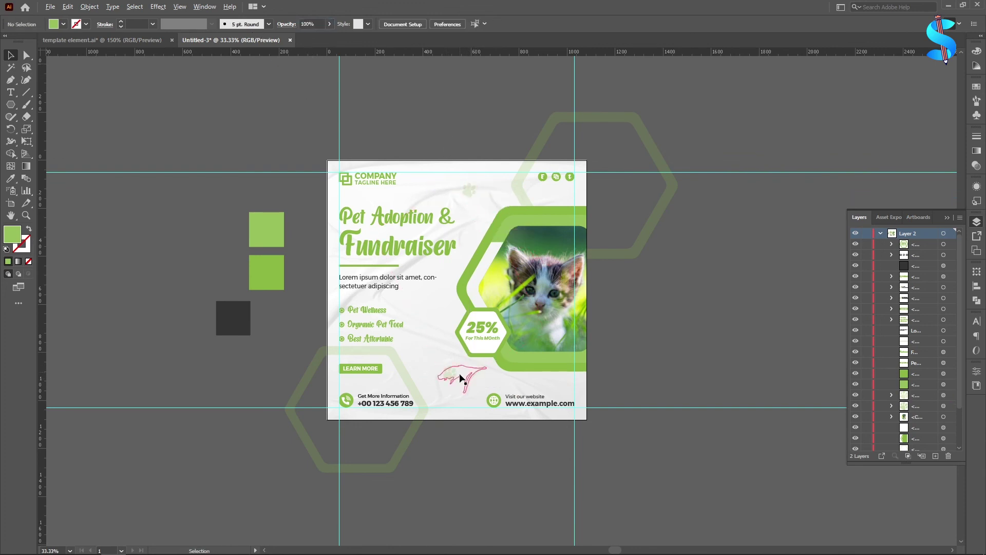
scroll(451, 379, "up", 2)
left_click(445, 375)
key("ctrl+minus")
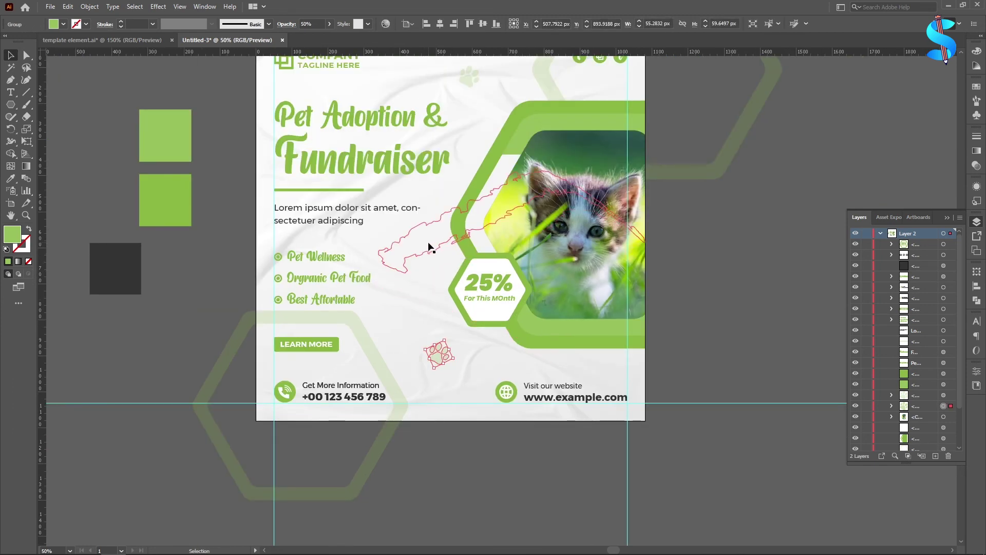
scroll(447, 211, "up", 5)
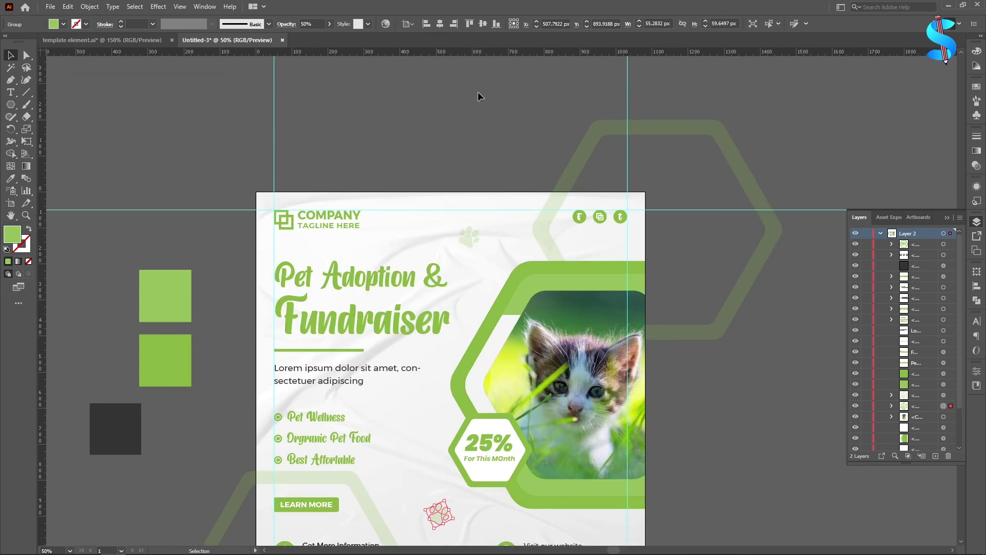
scroll(446, 268, "down", 2)
Nudge the grouped services list up towards the paragraph above it.
scroll(349, 388, "up", 4)
left_click(307, 285)
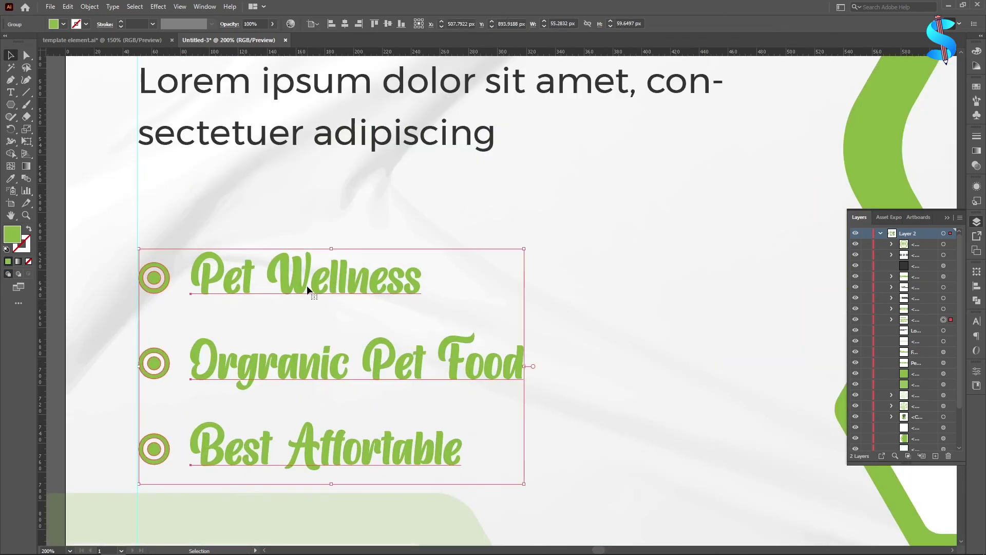
scroll(306, 285, "down", 2)
key("Up")
key("Up")
key("Up")
key("Up")
key("Up")
key("Up")
key("Up")
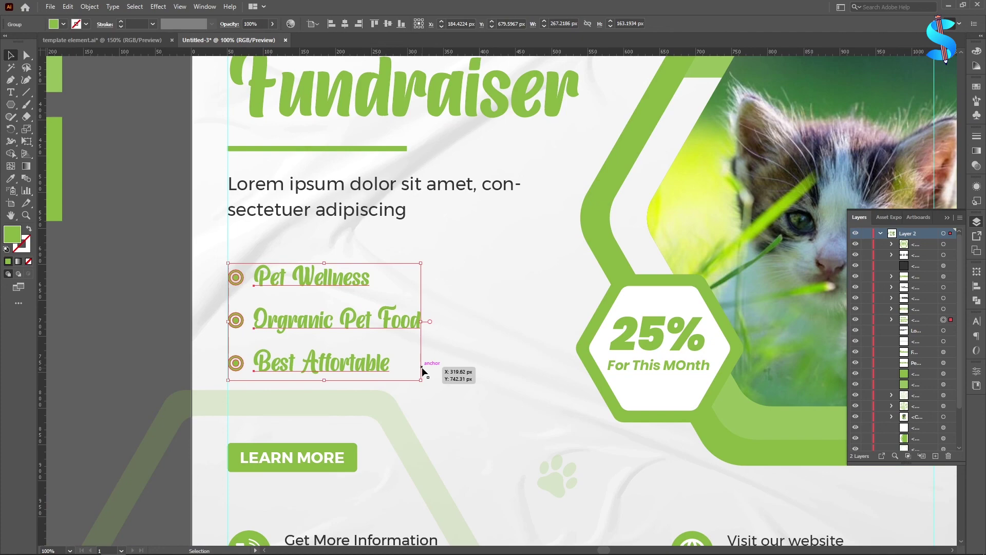
Scale the services list down to about 259 × 158 px, keeping its left edge on the margin guide.
left_click(415, 374)
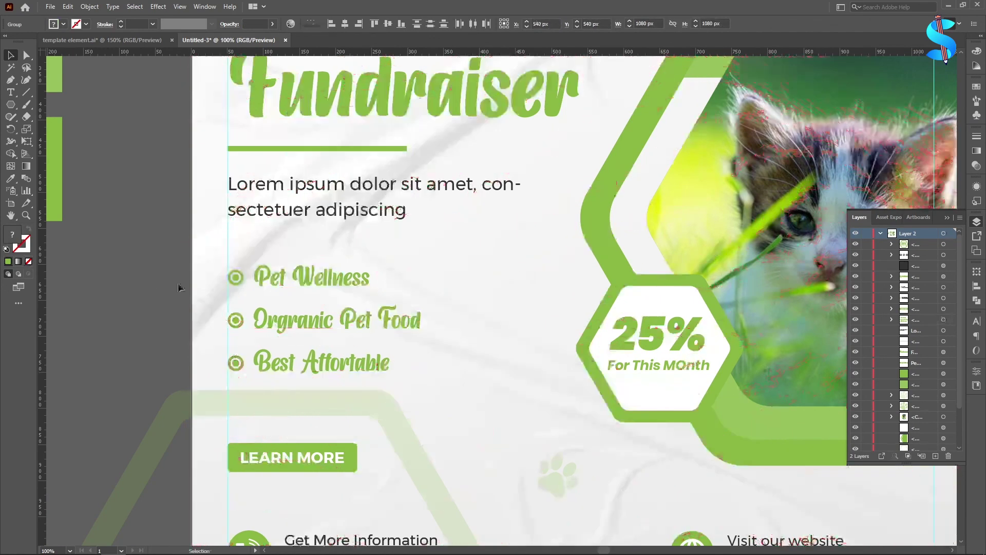
left_click(298, 283)
left_click_drag(420, 381, 415, 377)
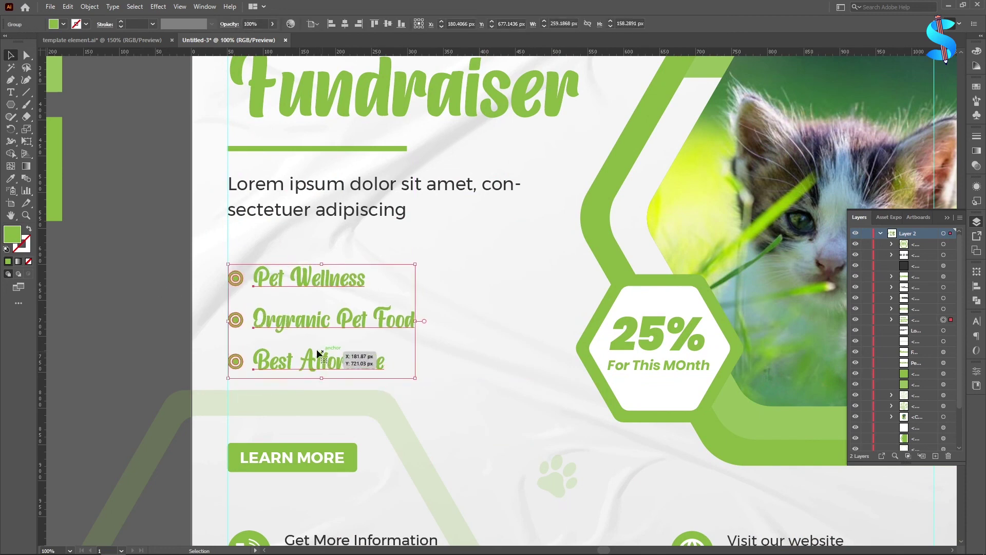
left_click(156, 317)
scroll(367, 295, "down", 3)
scroll(361, 296, "down", 1)
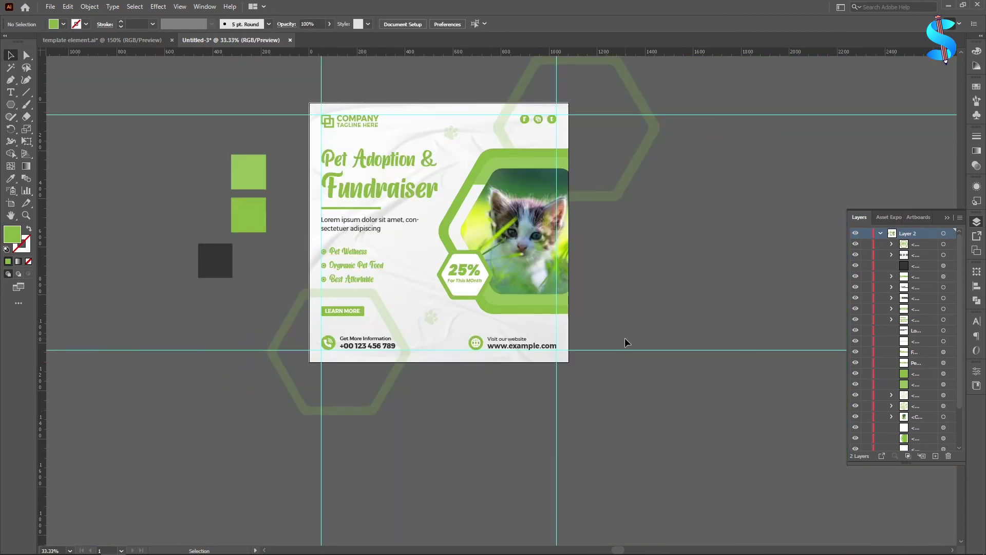
Unlock the background square and use Shape Builder to remove the parts of both pale hexagon outlines outside the artboard.
scroll(916, 337, "down", 2)
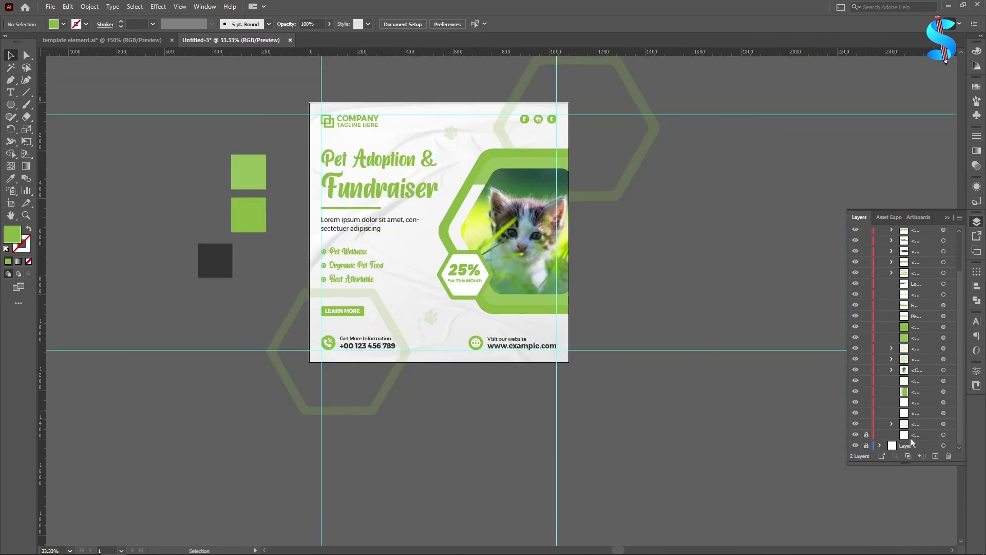
left_click(943, 435)
left_click(629, 179, "shift")
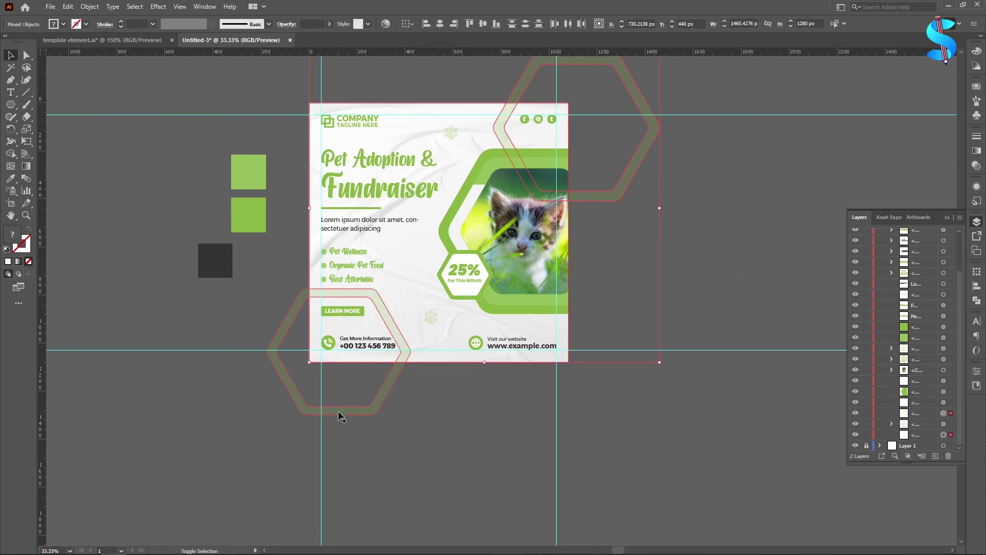
left_click(338, 411, "shift")
key("shift+m")
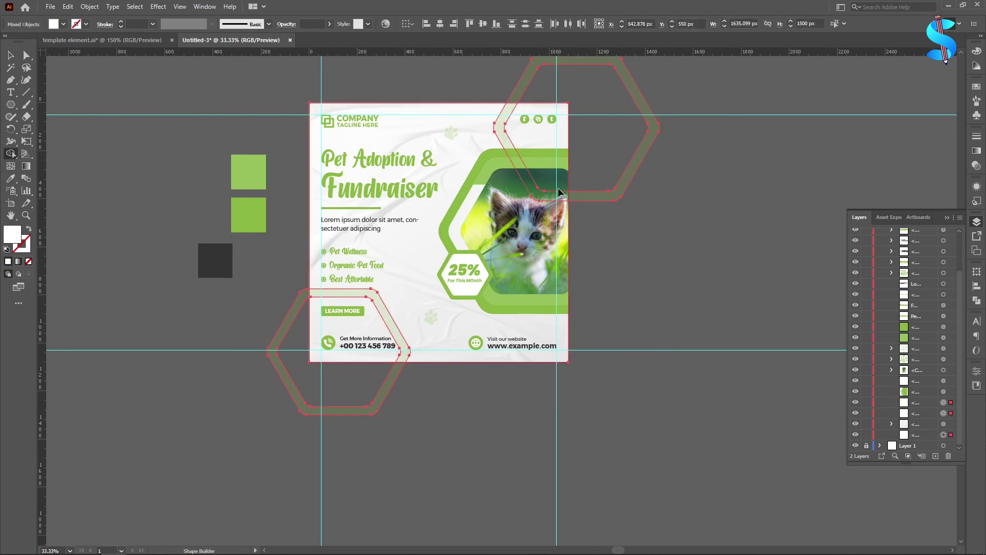
left_click(608, 199, "alt")
left_click(378, 405, "alt")
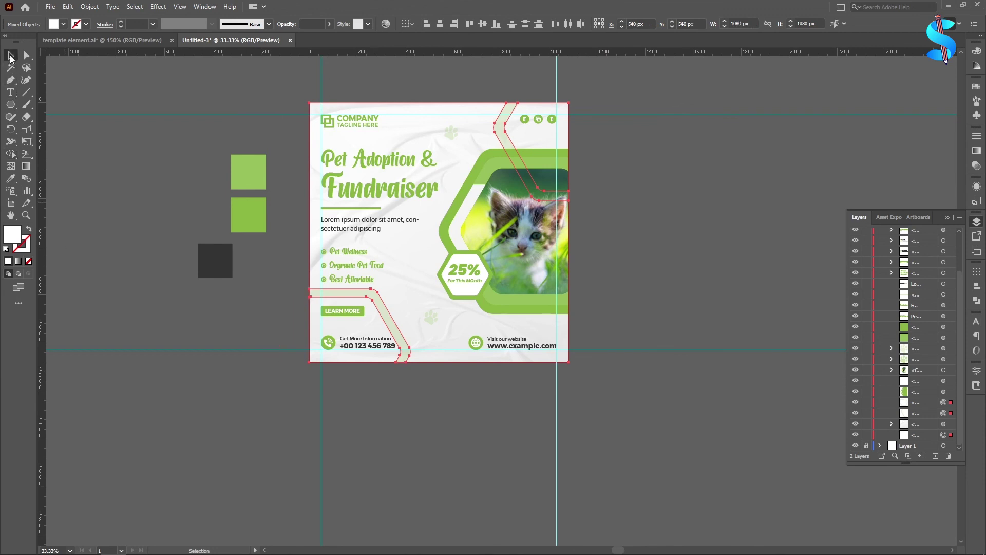
left_click(62, 129)
Delete the three colour sample squares beside the artboard and fit the artboard in the window.
scroll(274, 353, "up", 1)
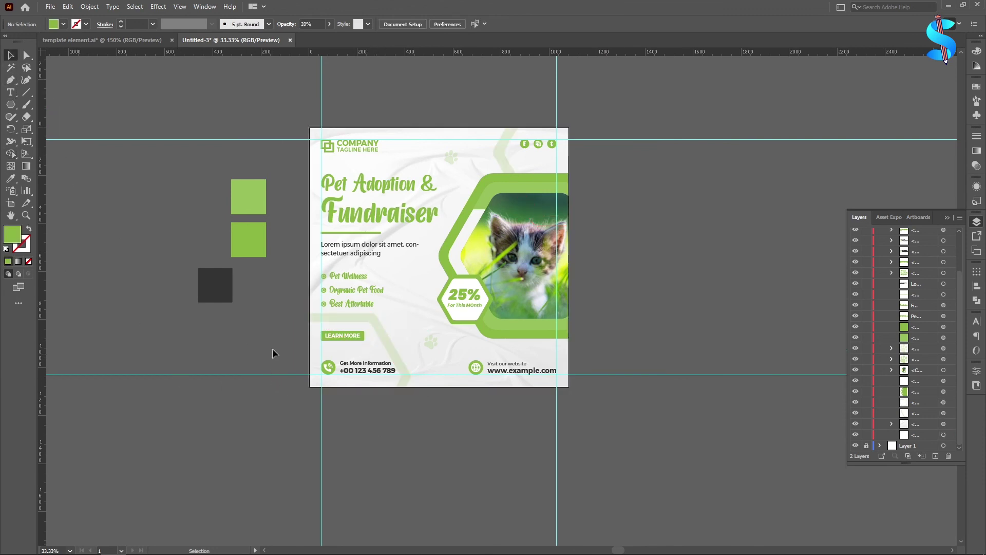
left_click_drag(273, 353, 274, 346)
key("Delete")
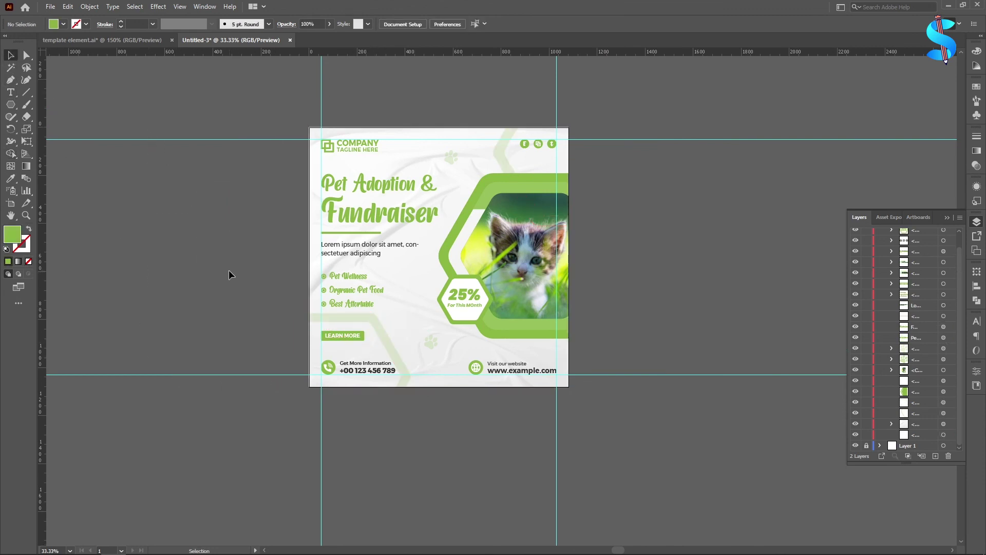
key("ctrl+0")
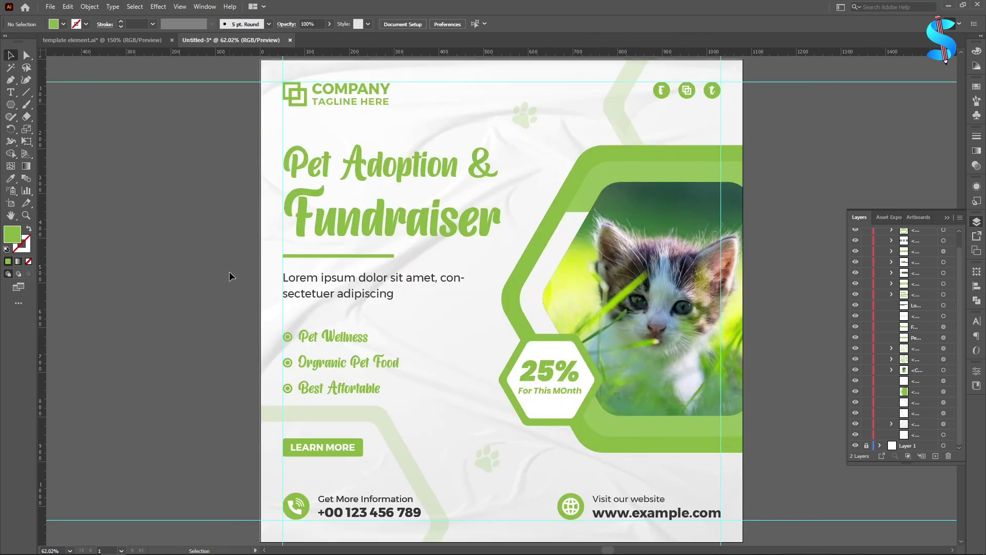